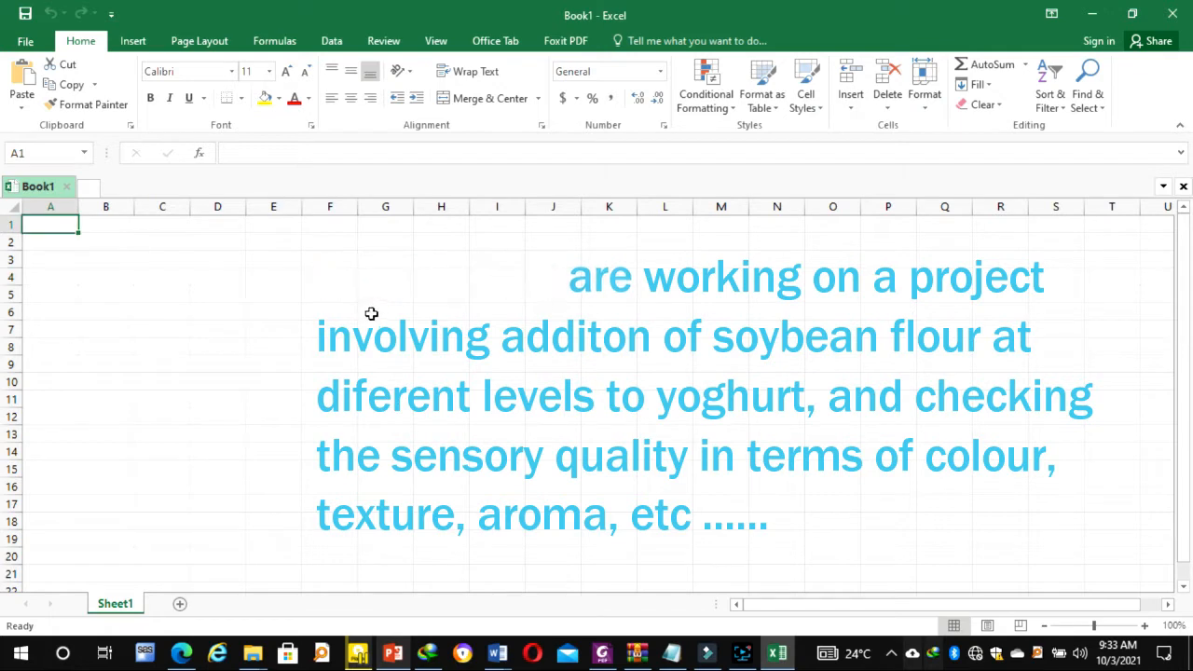
Enter the heading "Soybean level" in cell F7 and fit column F to its text
{"action": "key", "text": "ctrl+Home"}
{"action": "left_click", "coordinate": [315, 277]}
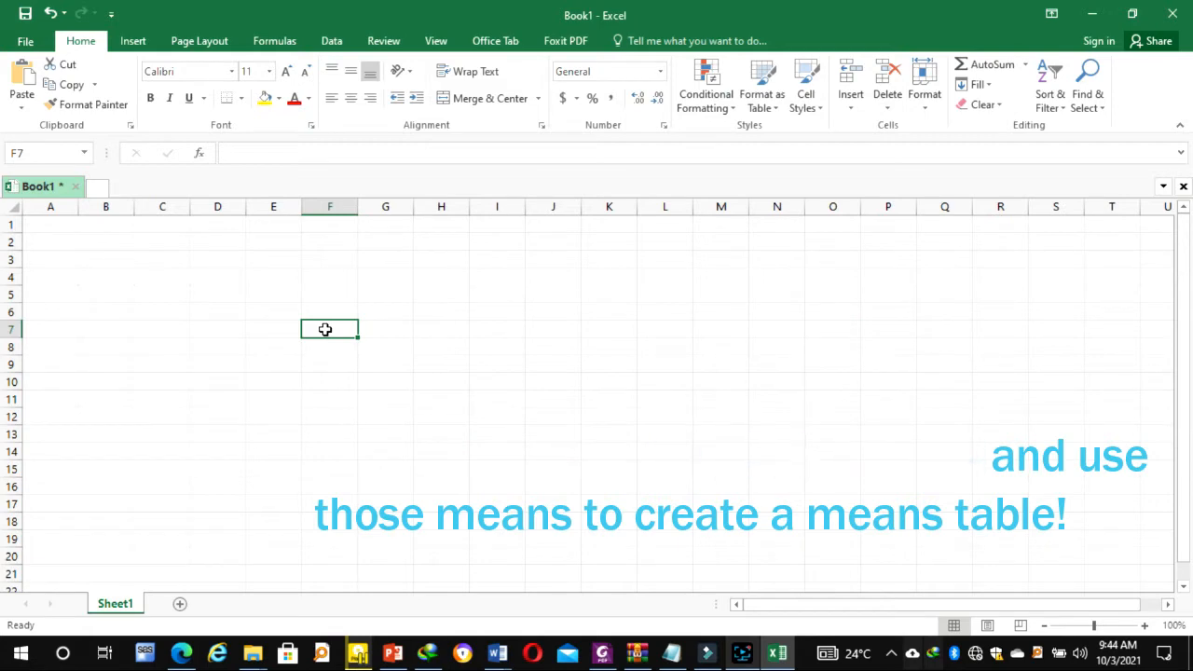
{"action": "type", "text": "So"}
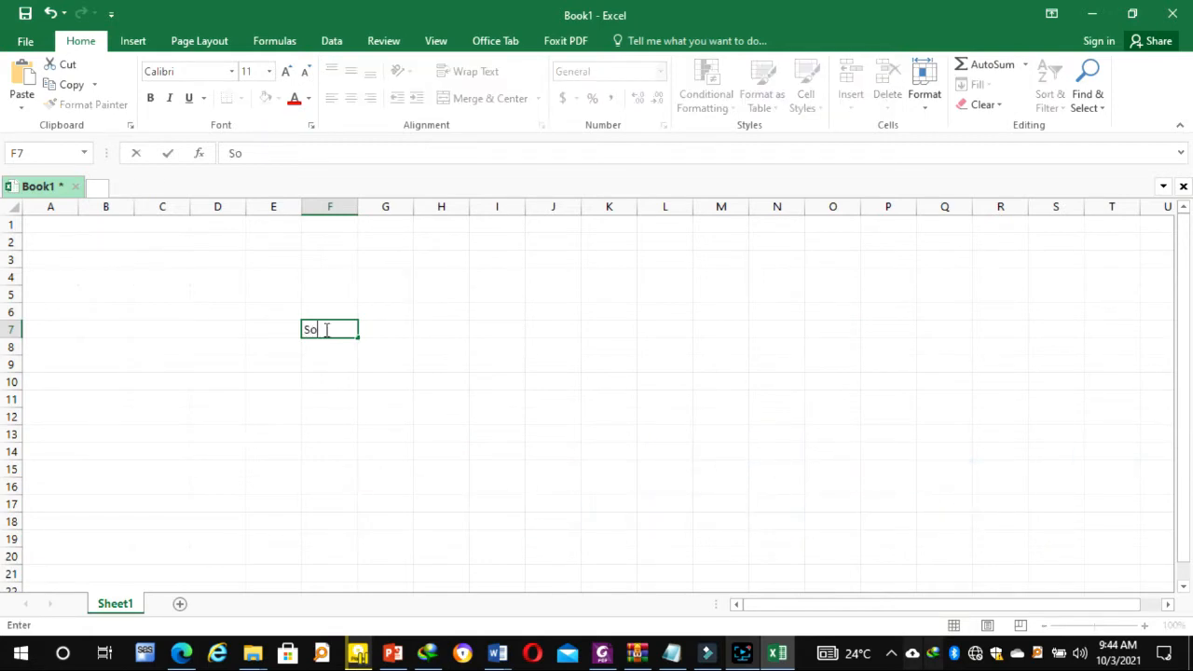
{"action": "type", "text": "ybean level"}
{"action": "key", "text": "Tab"}
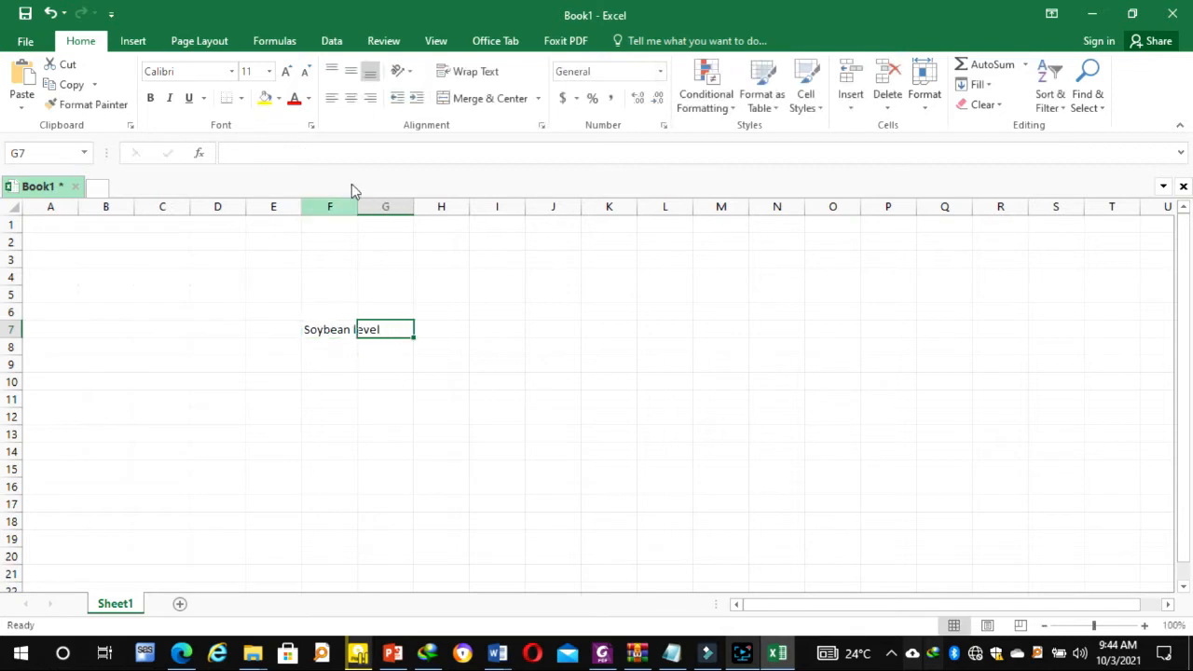
{"action": "double_click", "coordinate": [360, 208]}
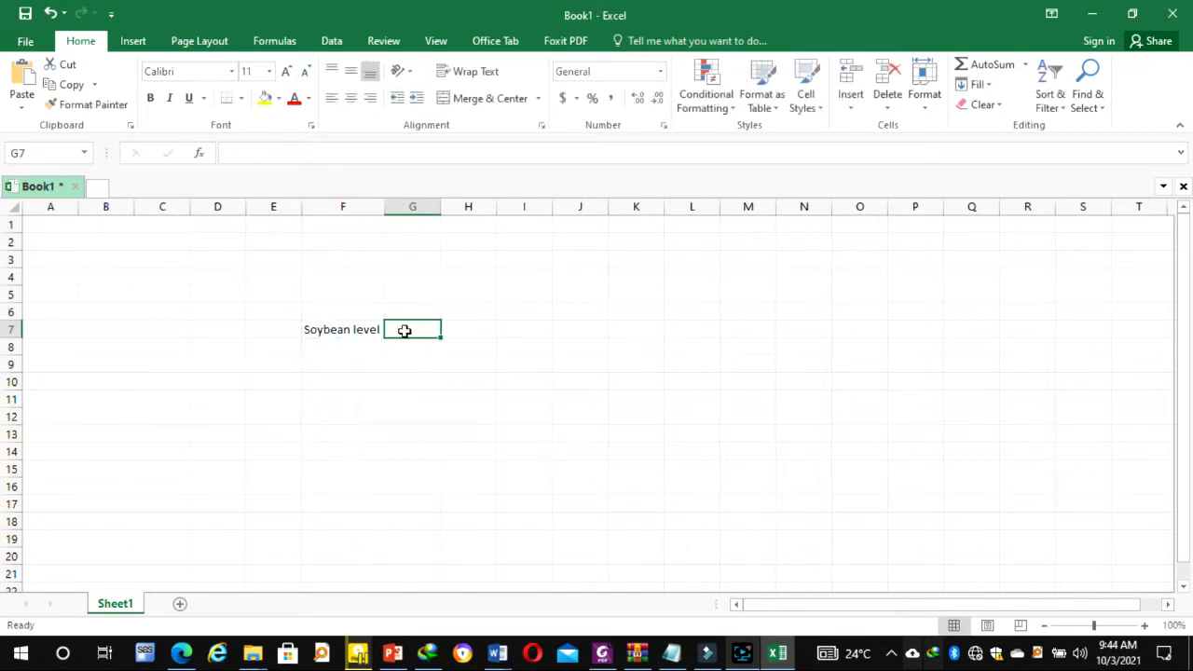
Enter the soybean levels 0%, 5%, 10%, 15% and 20% in cells F8 to F12 under the heading
{"action": "left_click", "coordinate": [355, 344]}
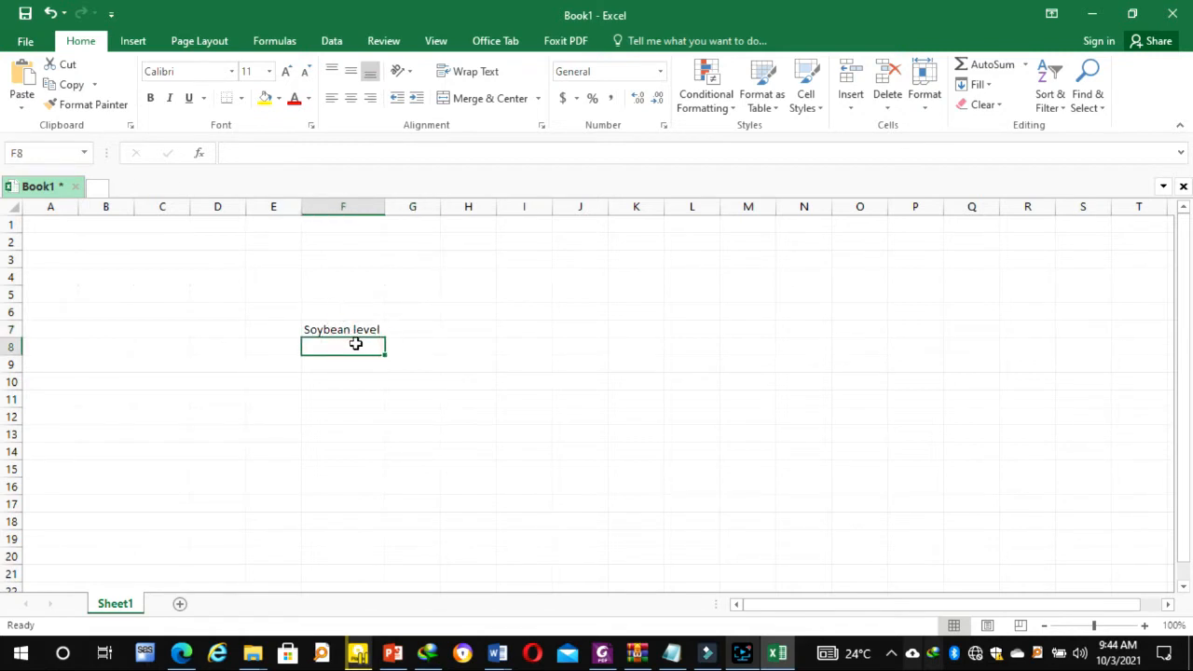
{"action": "type", "text": "o%"}
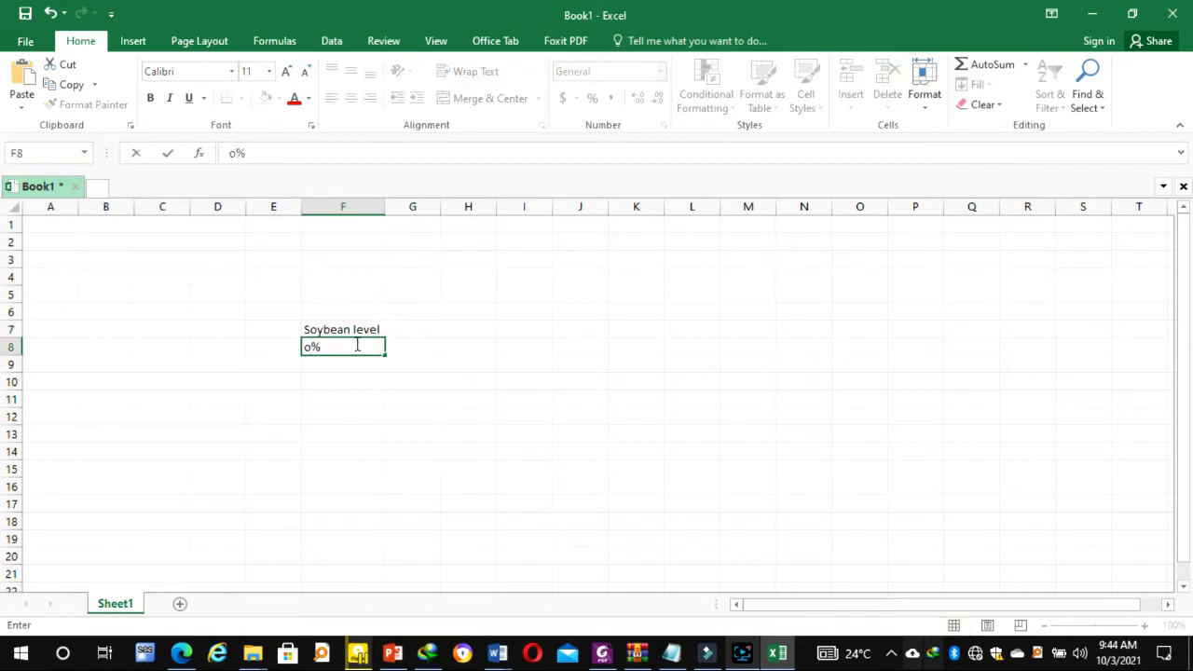
{"action": "key", "text": "Delete"}
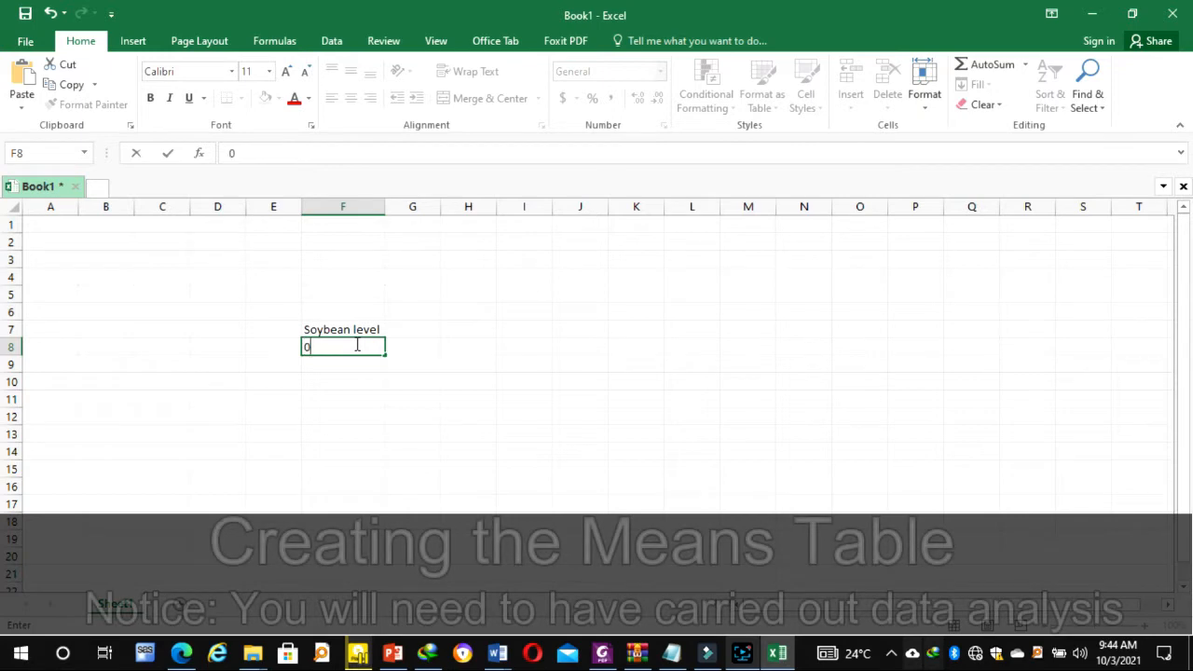
{"action": "type", "text": "%"}
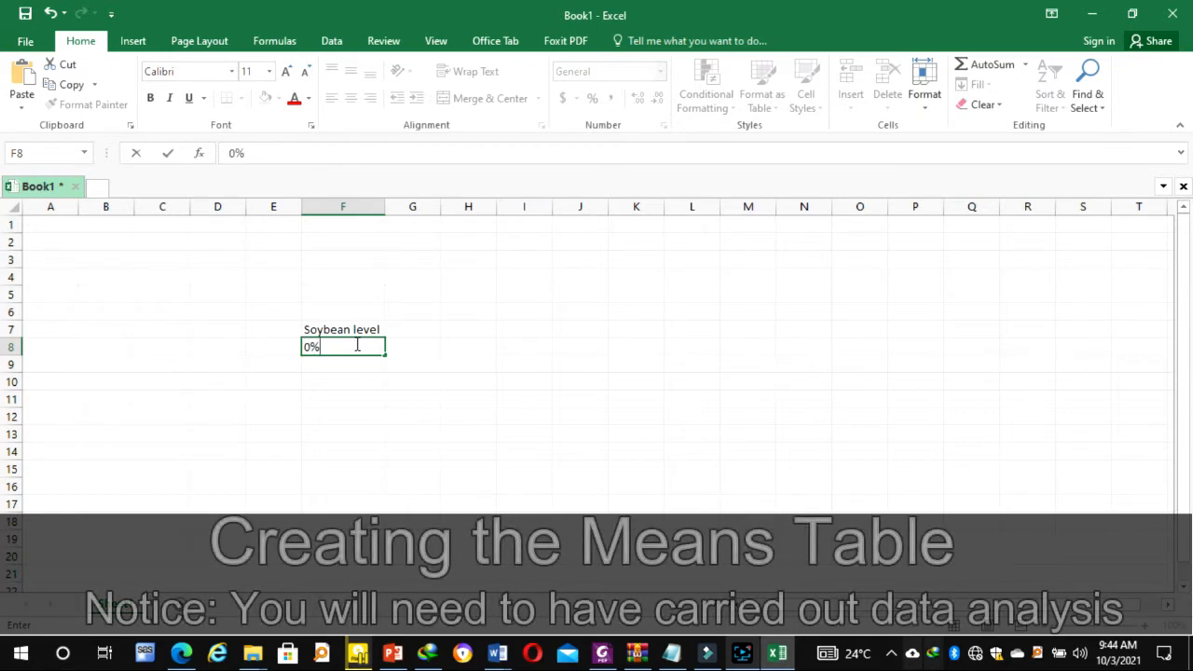
{"action": "key", "text": "Return"}
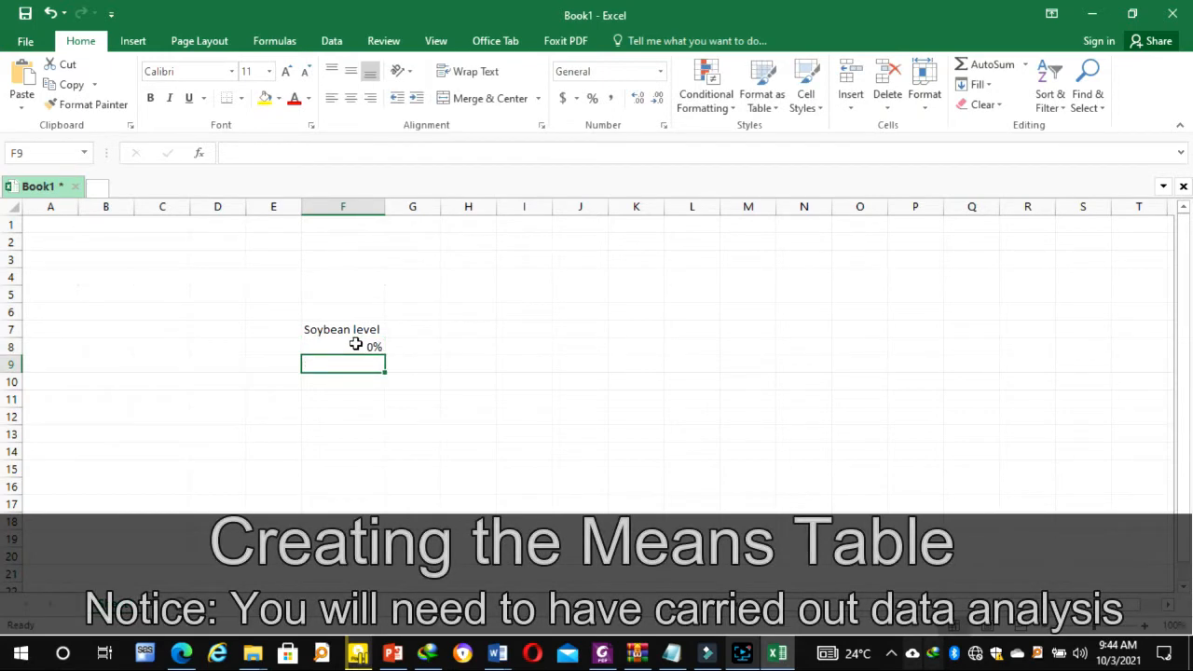
{"action": "type", "text": "5"}
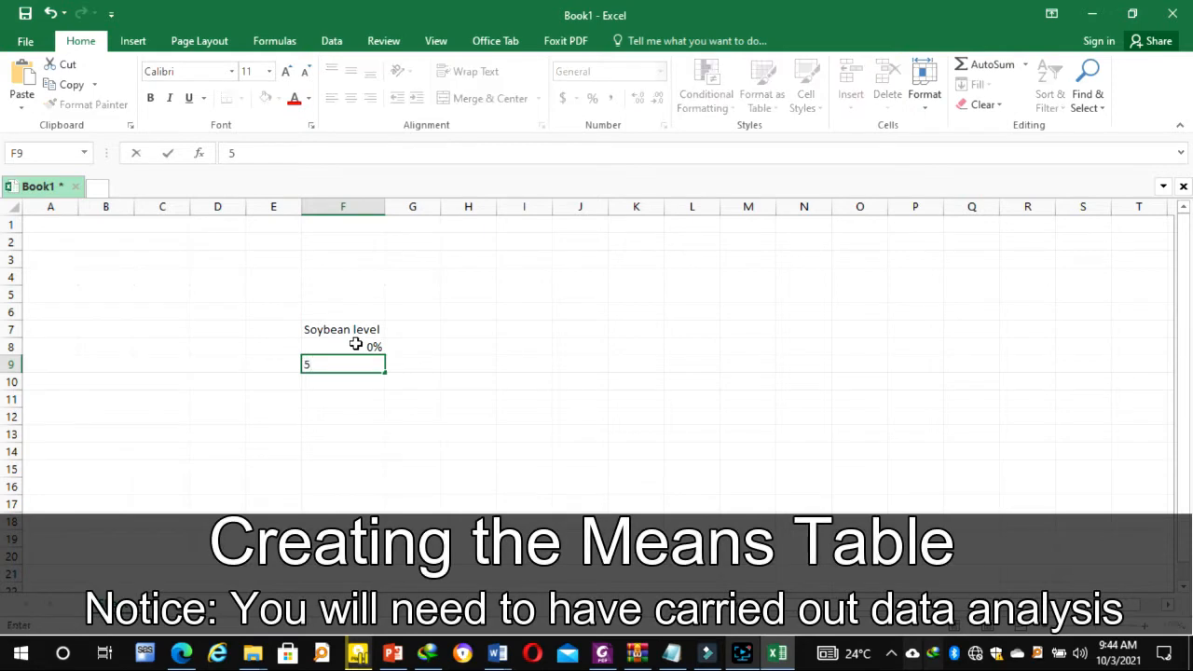
{"action": "type", "text": "%"}
{"action": "key", "text": "Return"}
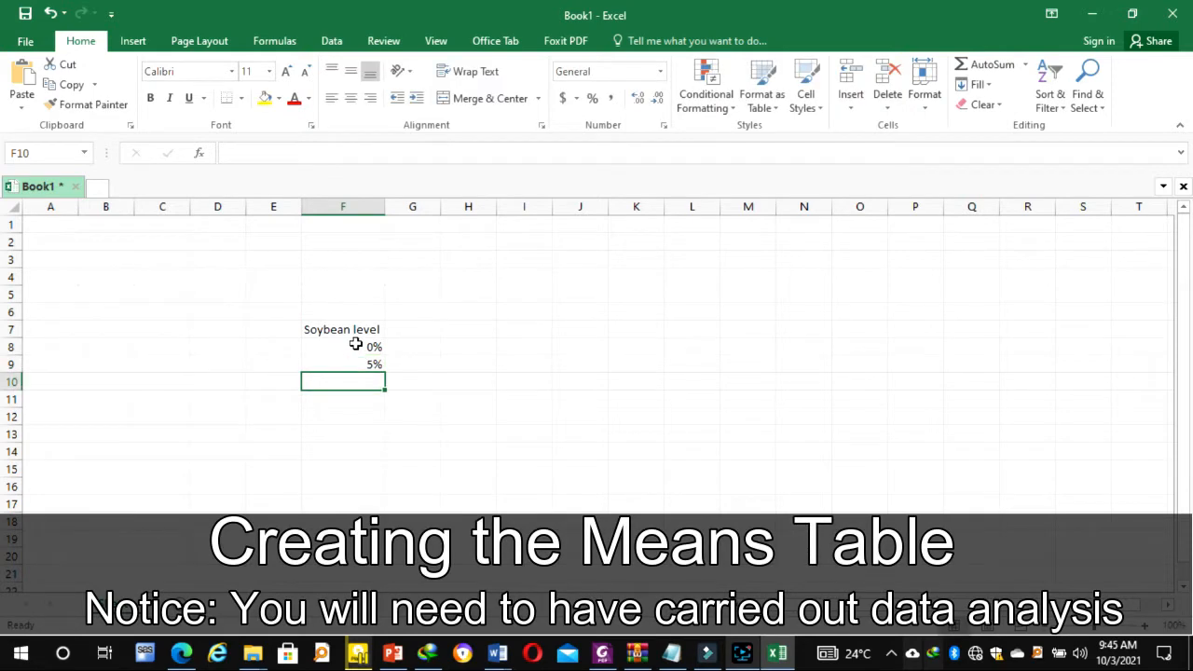
{"action": "type", "text": "10"}
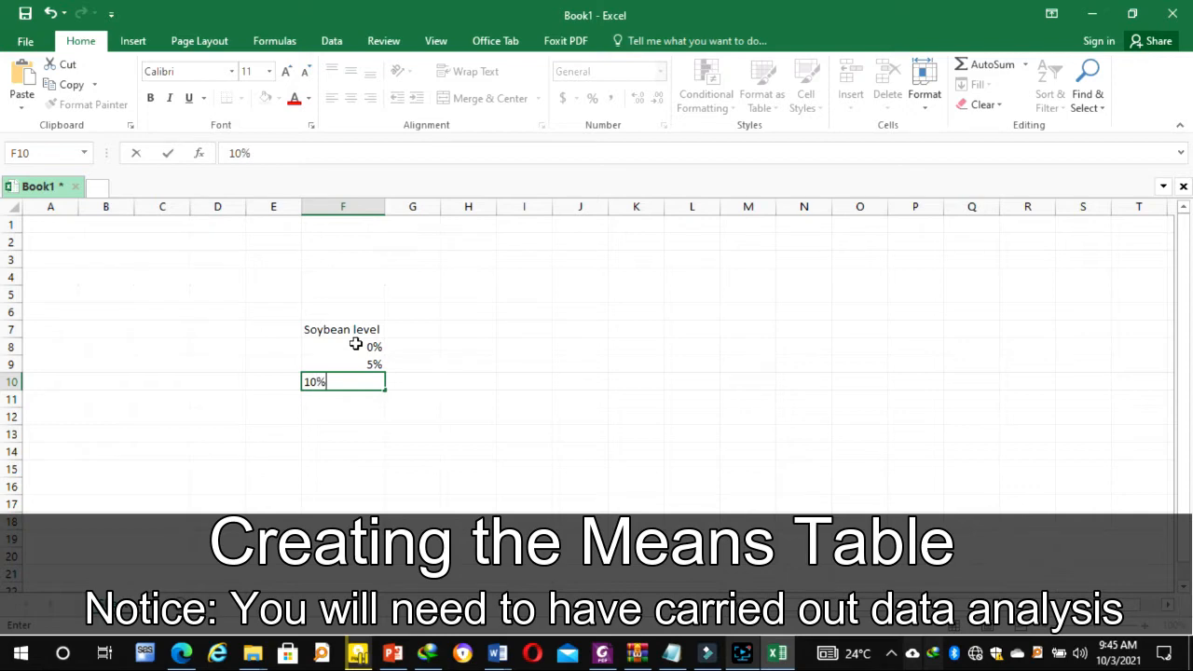
{"action": "key", "text": "Return"}
{"action": "type", "text": "15"}
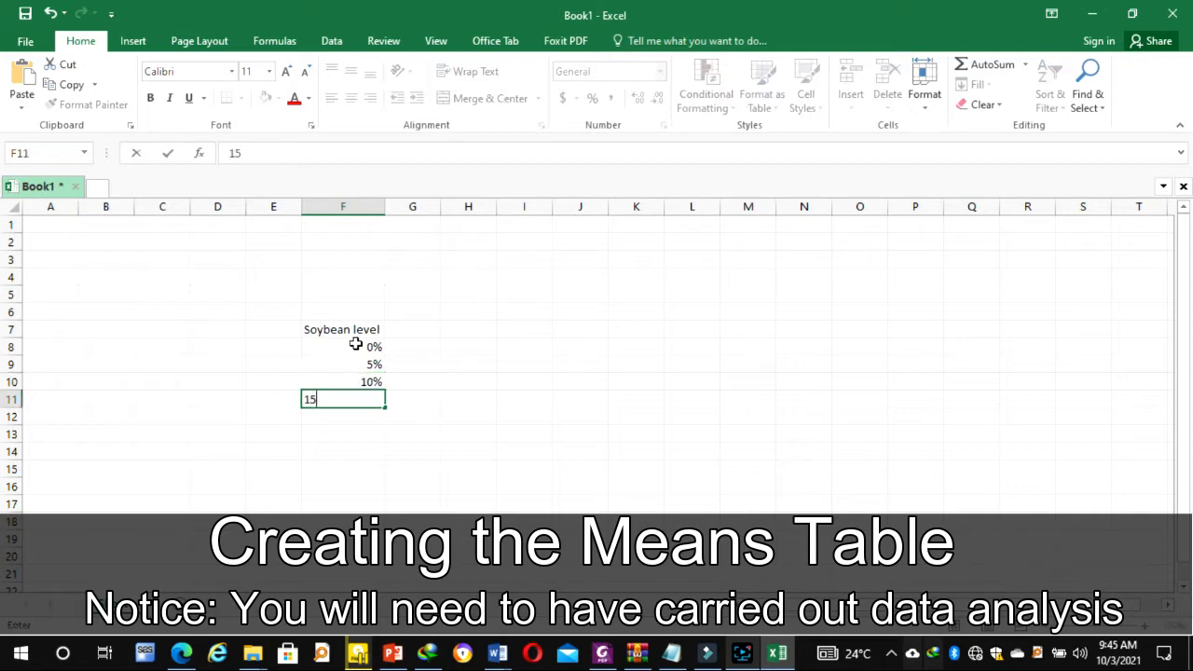
{"action": "type", "text": "%"}
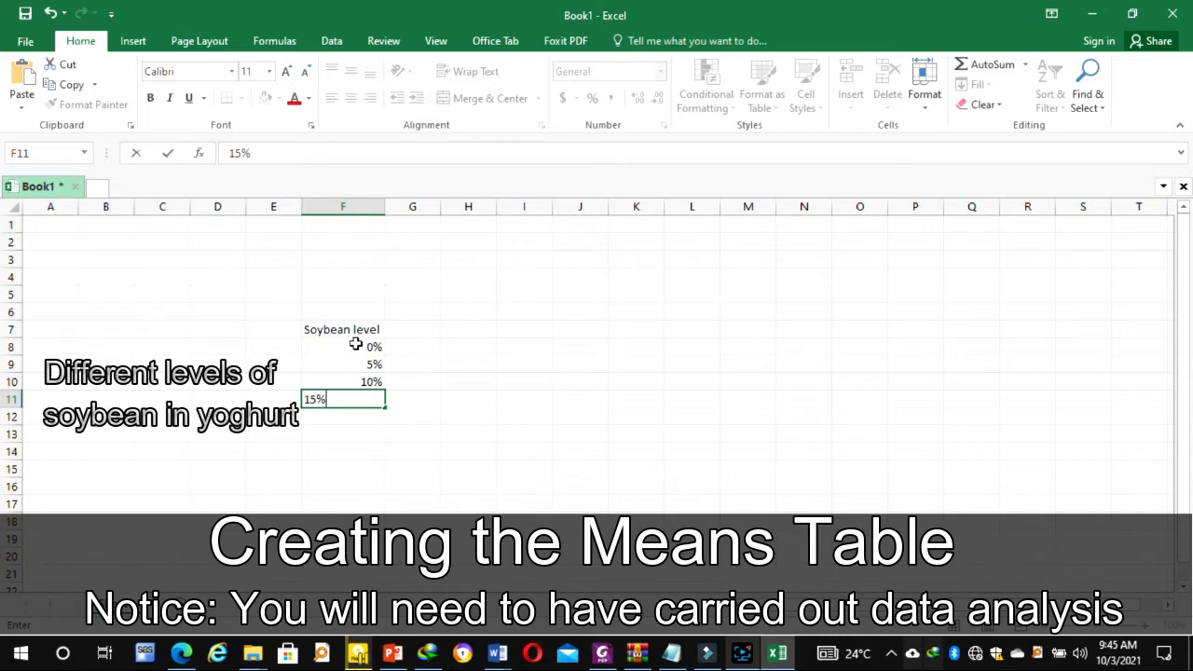
{"action": "key", "text": "Return"}
{"action": "type", "text": "20%"}
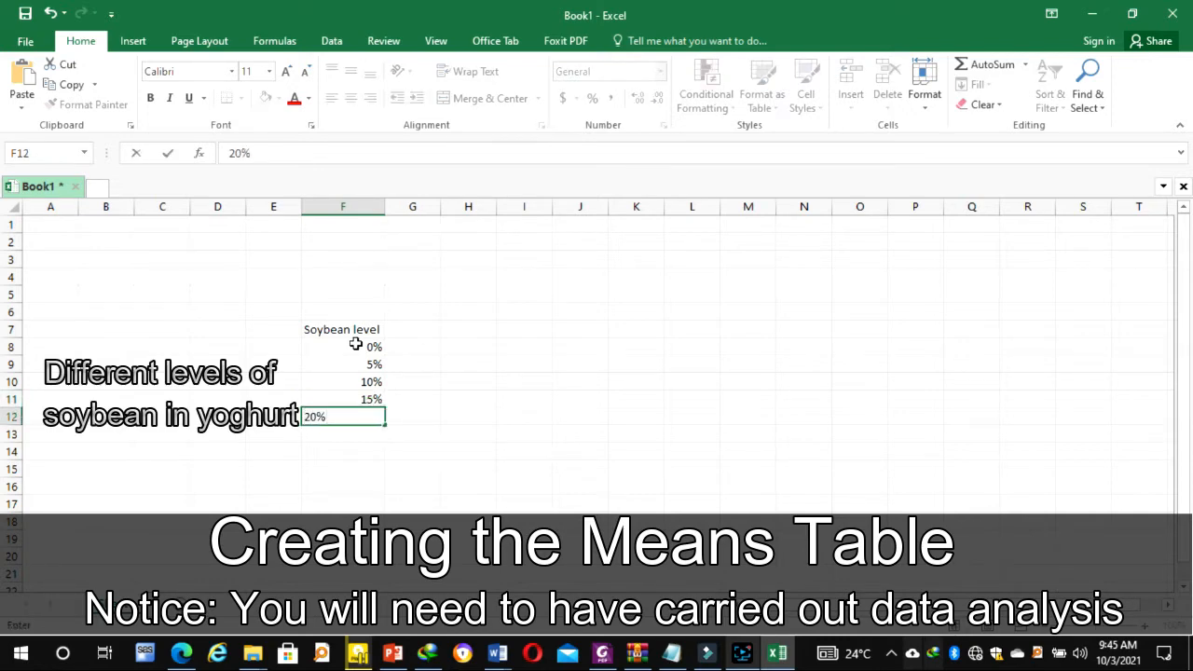
{"action": "key", "text": "Return"}
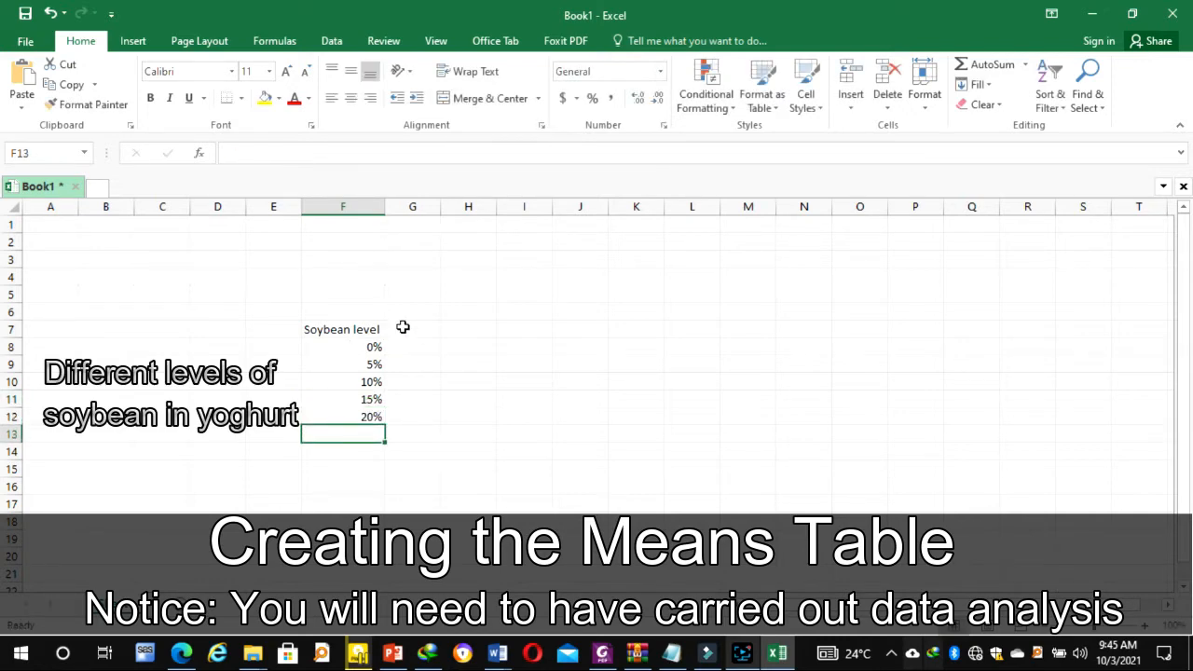
Enter the heading "Dependent variables" in cell G6, above the row of column headings
{"action": "left_click", "coordinate": [405, 327]}
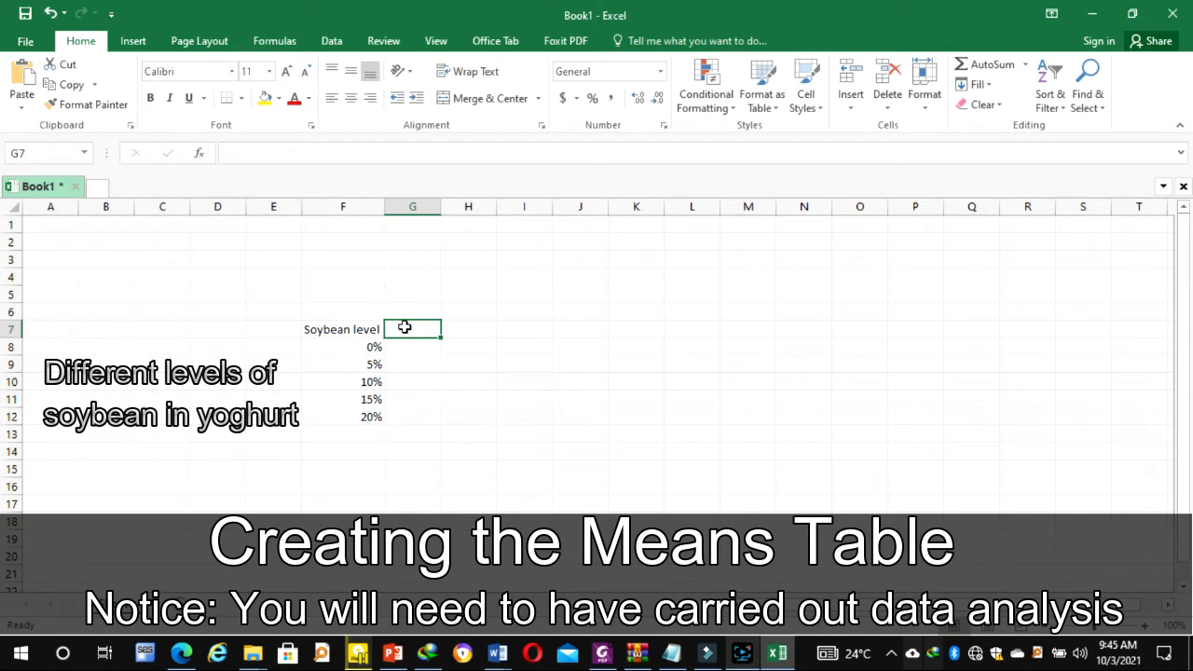
{"action": "left_click", "coordinate": [417, 310]}
{"action": "type", "text": "D"}
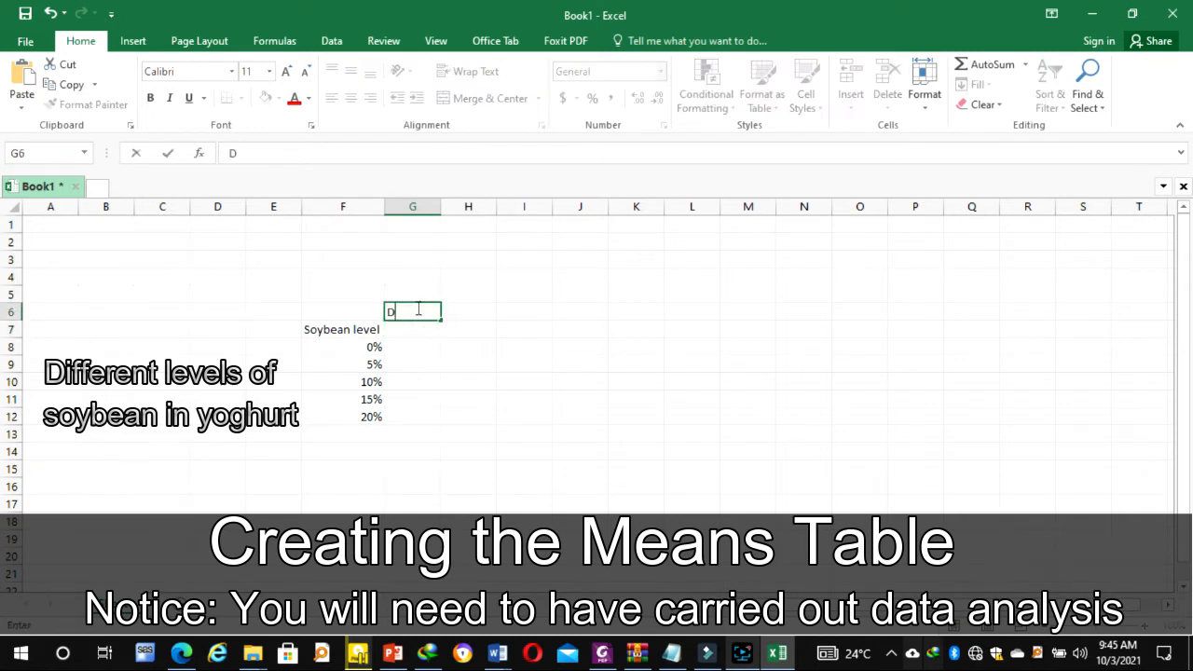
{"action": "type", "text": "epended"}
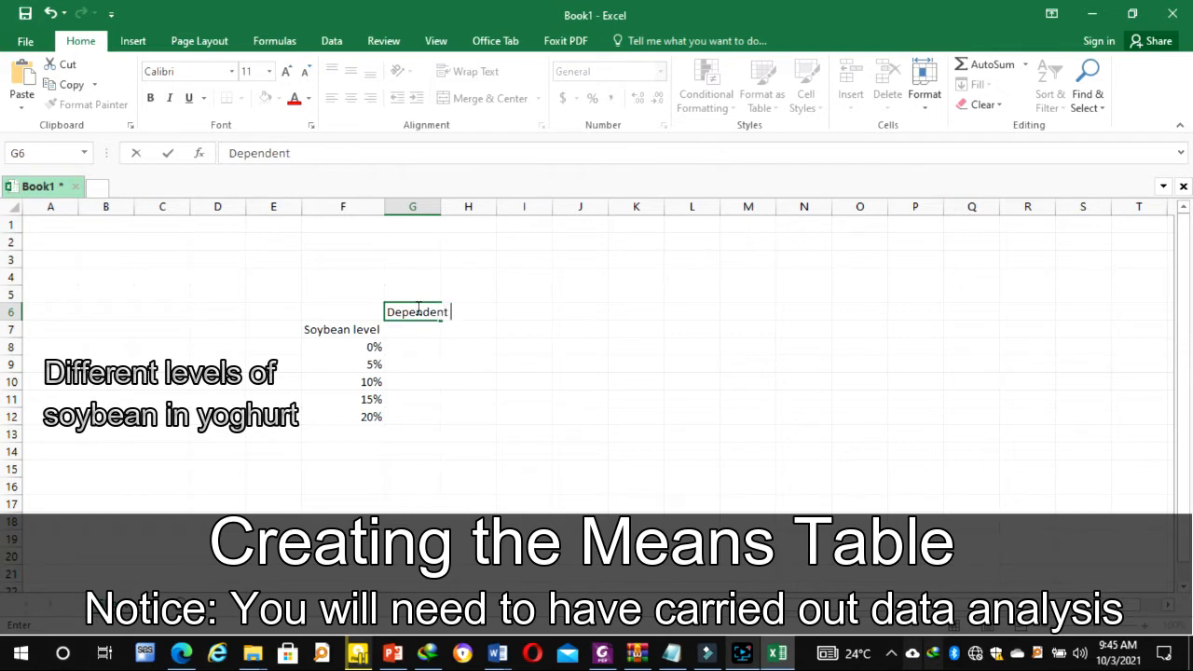
{"action": "type", "text": "t varibles"}
Enter the headings Colour, Texture, Aroma and Acceptability in cells G7 to J7 and fit column J to its text
{"action": "left_click", "coordinate": [422, 327]}
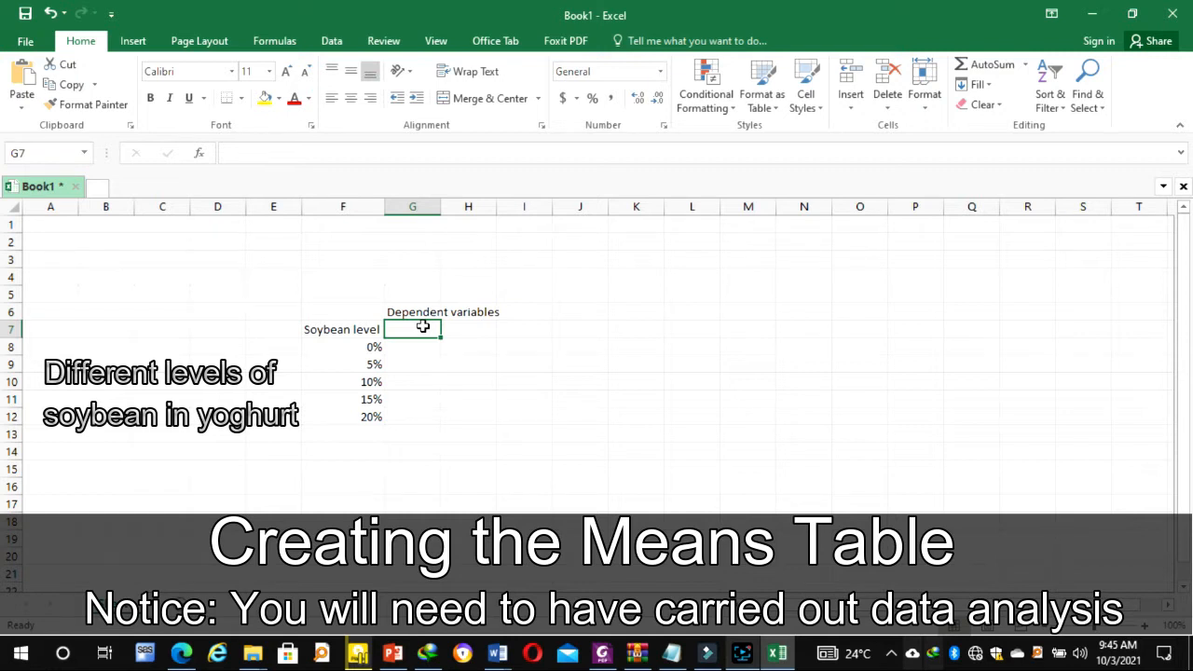
{"action": "type", "text": "Colour"}
{"action": "key", "text": "Tab"}
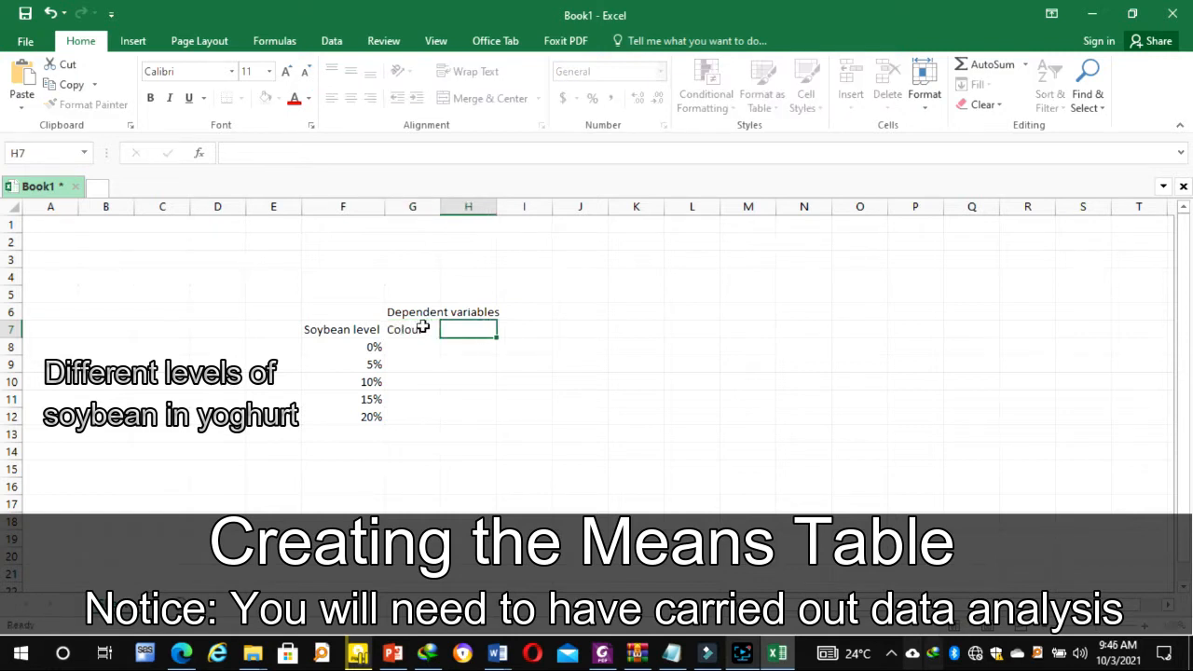
{"action": "type", "text": "Texture"}
{"action": "key", "text": "Tab"}
{"action": "type", "text": "Ar"}
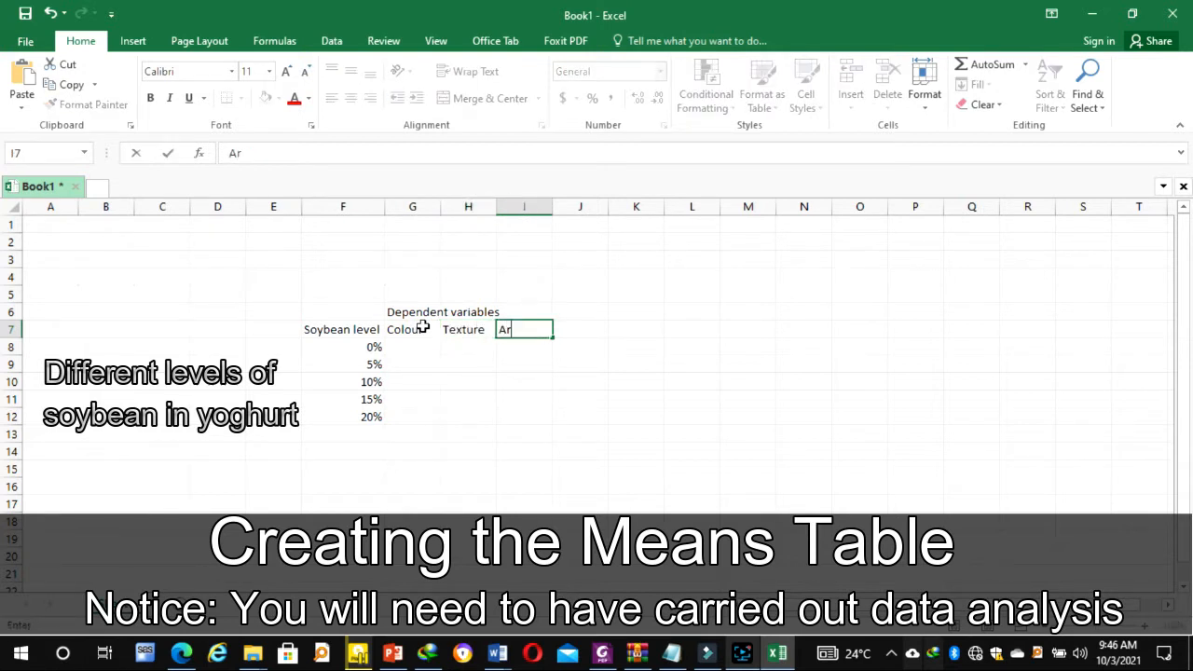
{"action": "type", "text": "oma"}
{"action": "key", "text": "Tab"}
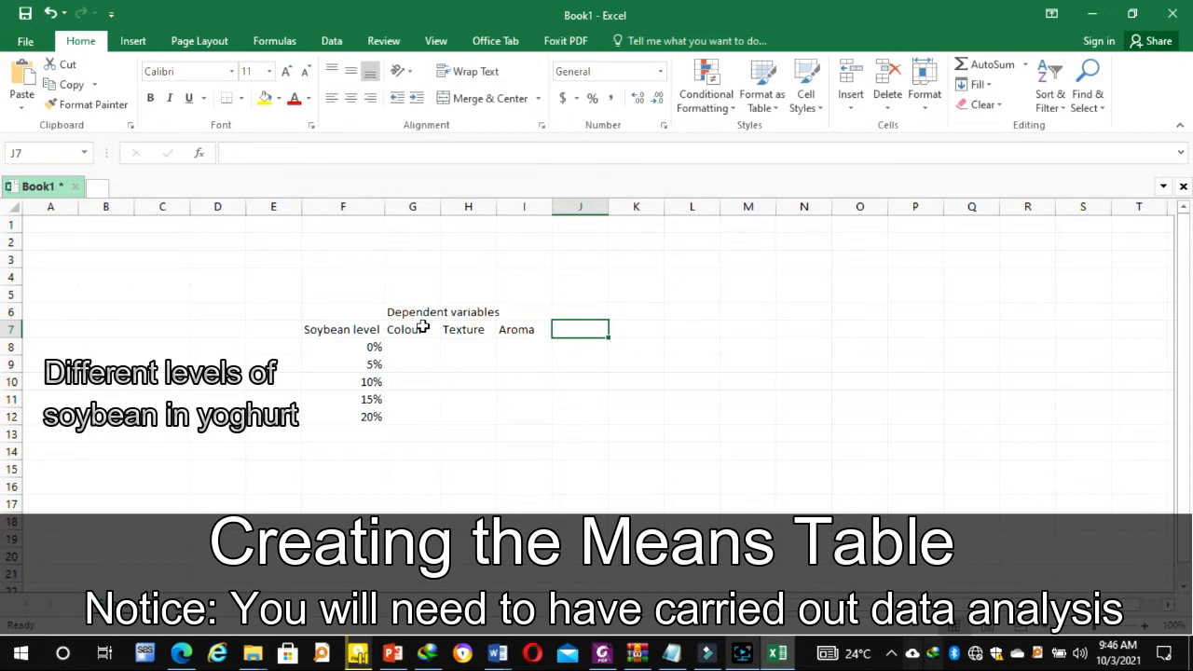
{"action": "type", "text": "Acceptability"}
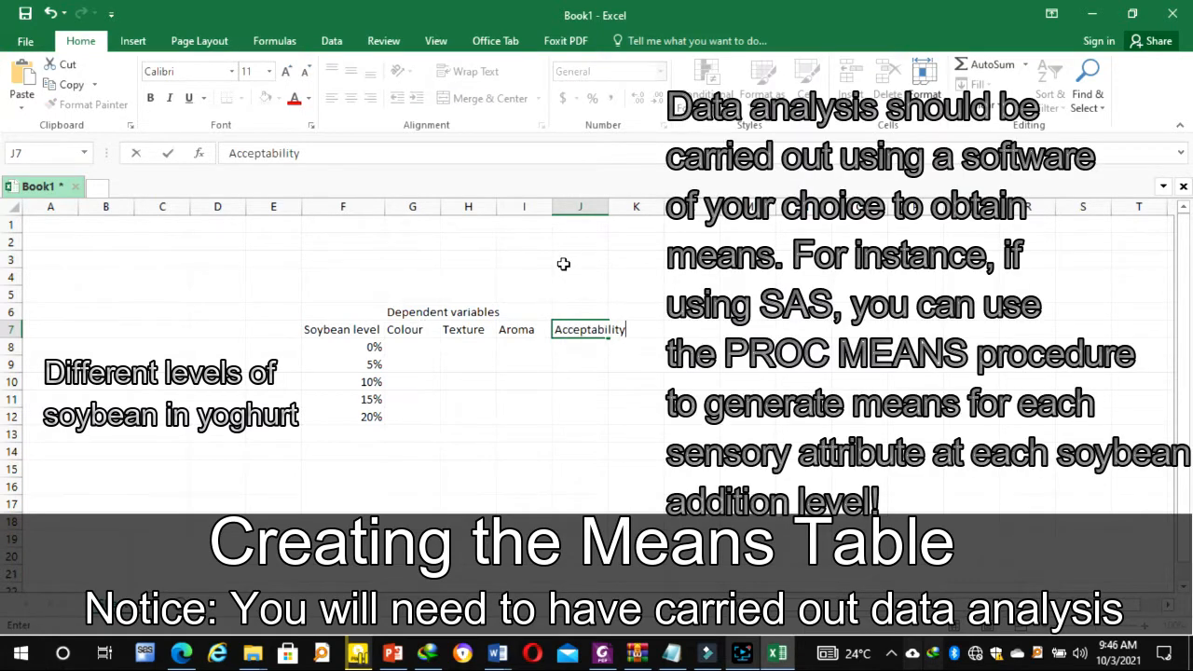
{"action": "double_click", "coordinate": [607, 203]}
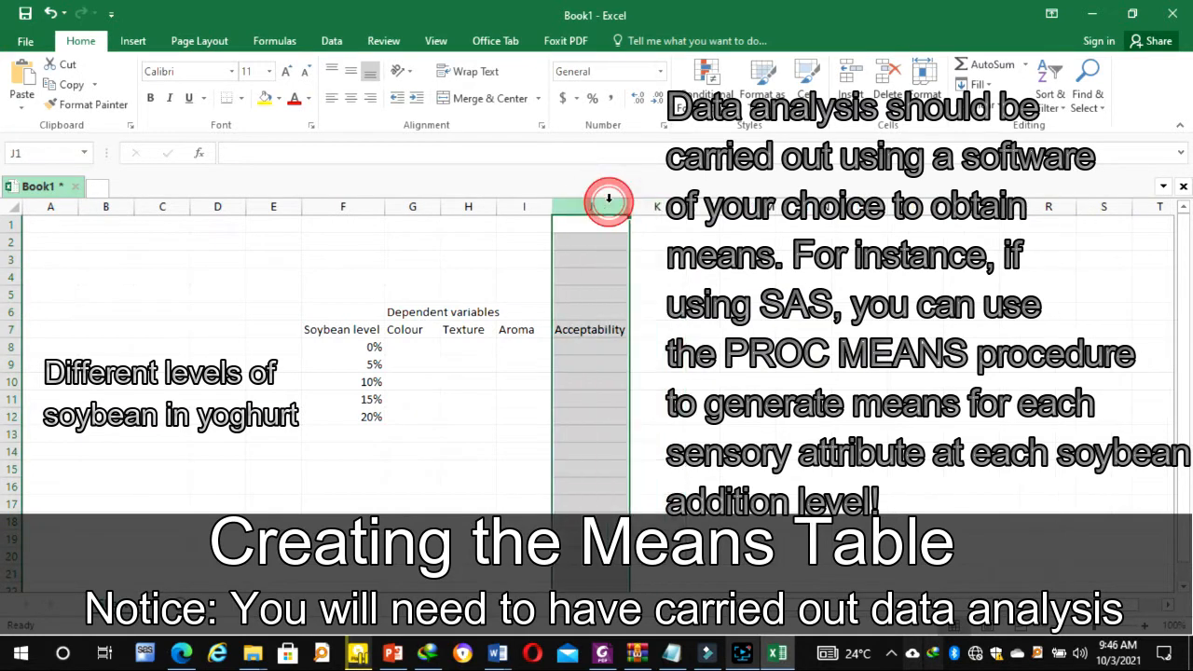
{"action": "left_click", "coordinate": [585, 331]}
Enter the Colour means 2.4, 3.8, 5.6, 2.9 and 9 in cells G8 to G12
{"action": "left_click", "coordinate": [411, 345]}
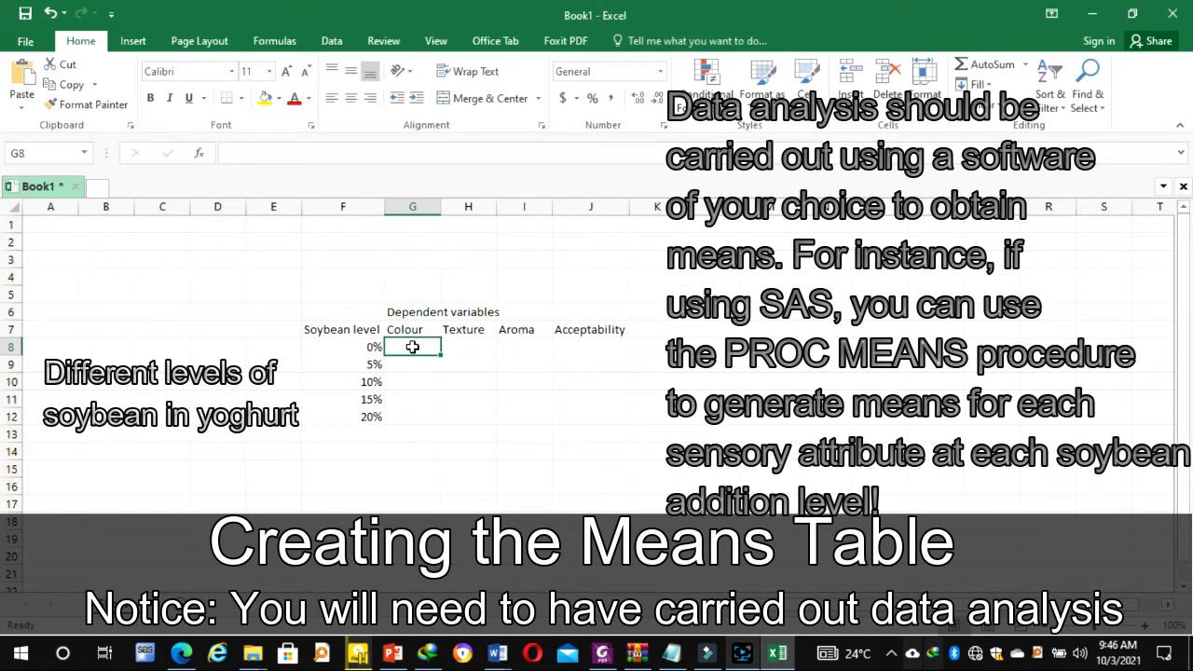
{"action": "type", "text": "2.4"}
{"action": "key", "text": "Return"}
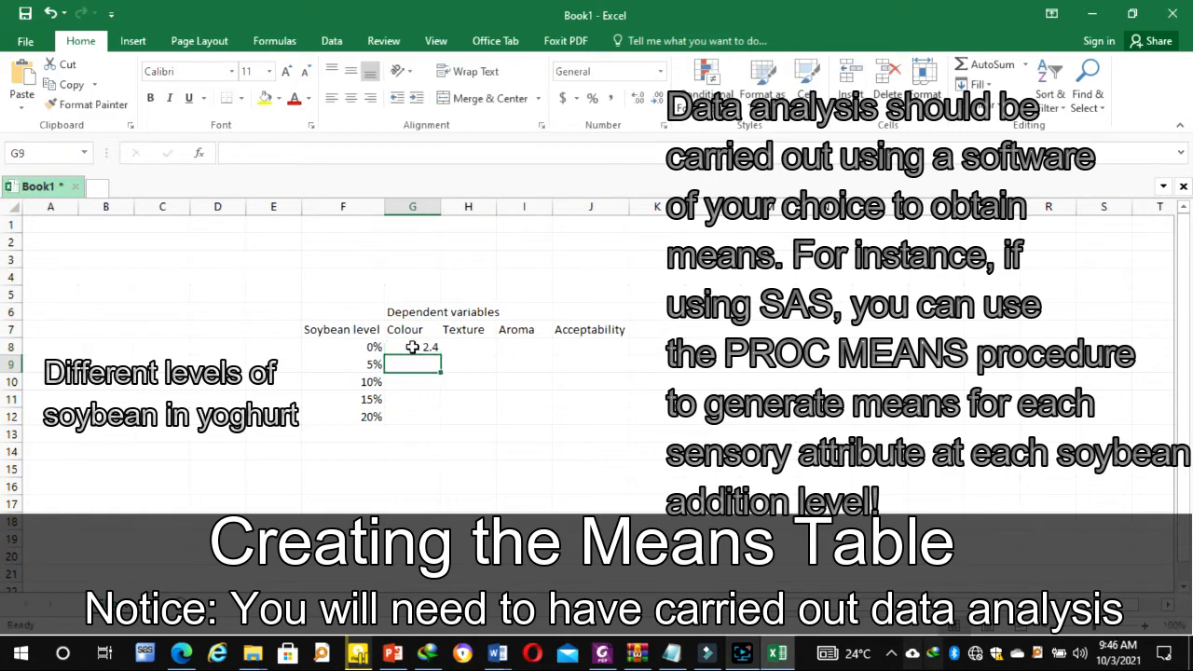
{"action": "type", "text": "3.8"}
{"action": "key", "text": "Return"}
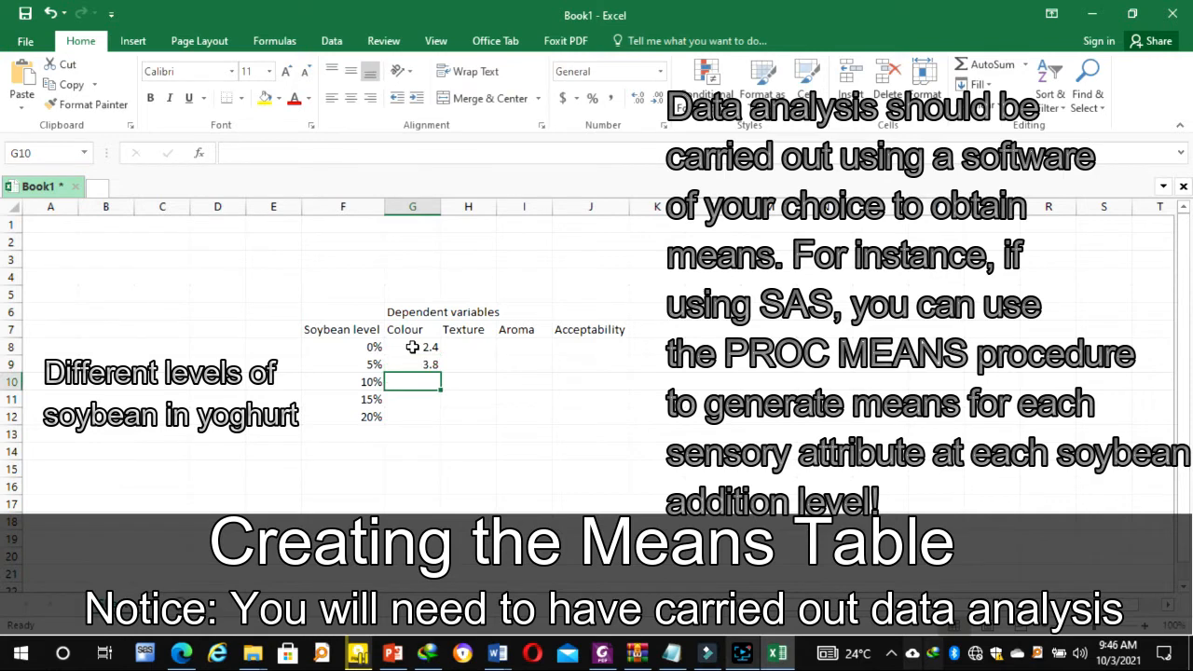
{"action": "type", "text": "5.6"}
{"action": "key", "text": "Return"}
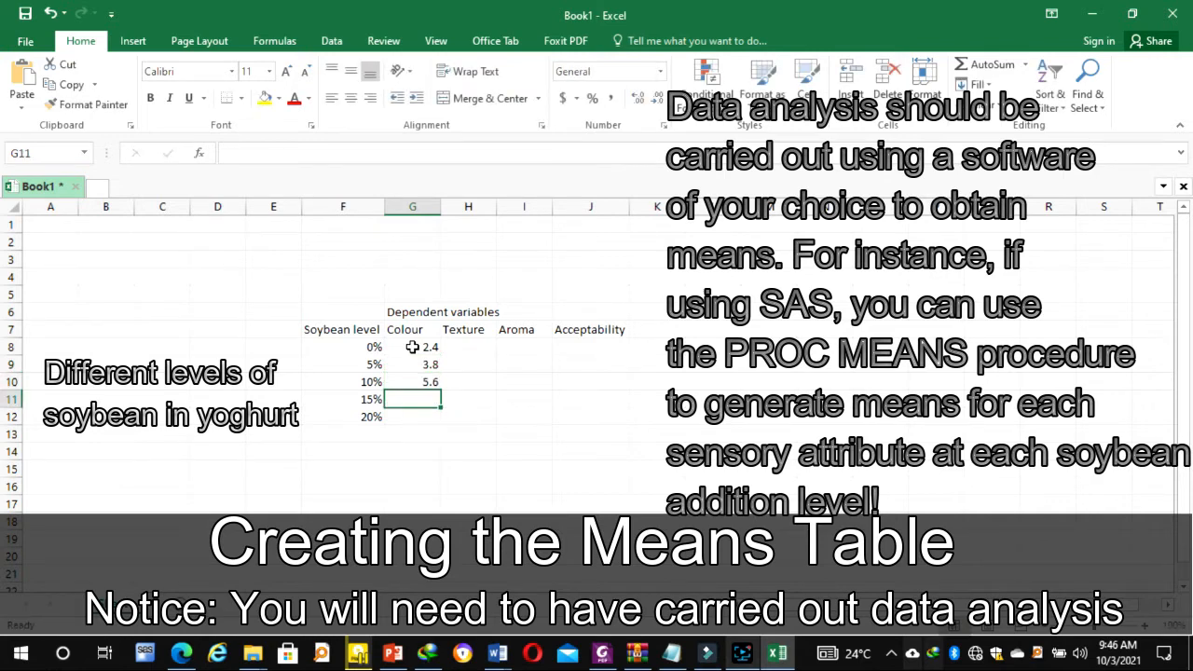
{"action": "type", "text": "2.9"}
{"action": "key", "text": "Return"}
{"action": "type", "text": "9"}
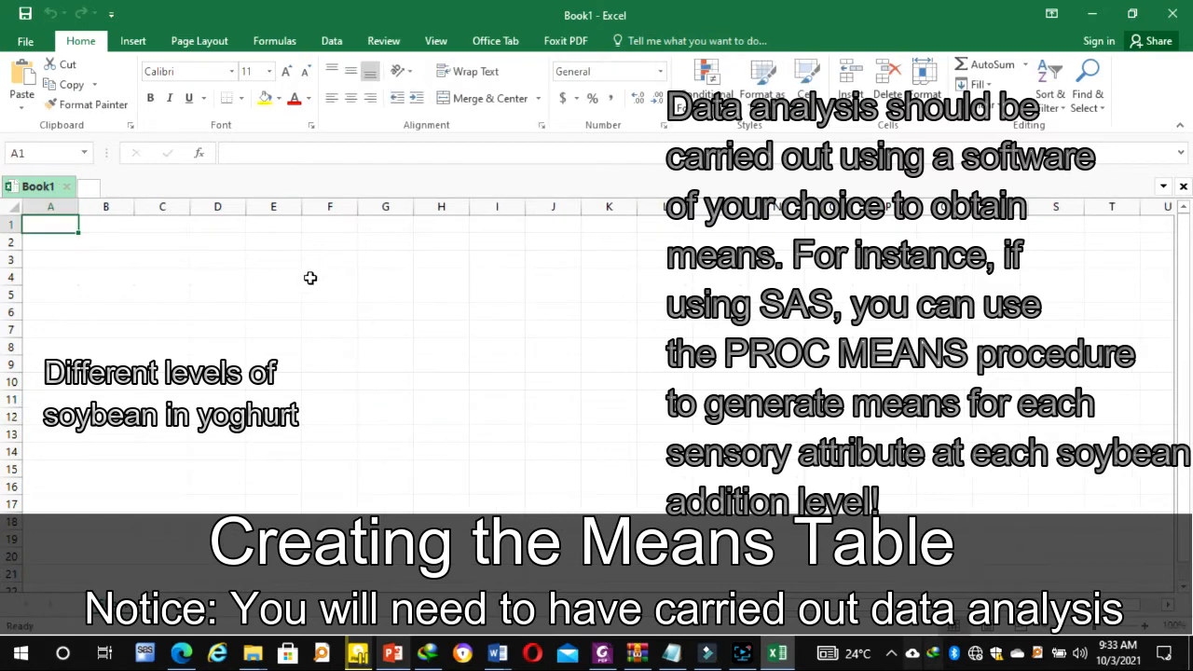
Enter the Acceptability means 6.9, 7.4 and 5.4 in cells J10, J9 and J8
{"action": "left_click", "coordinate": [311, 278]}
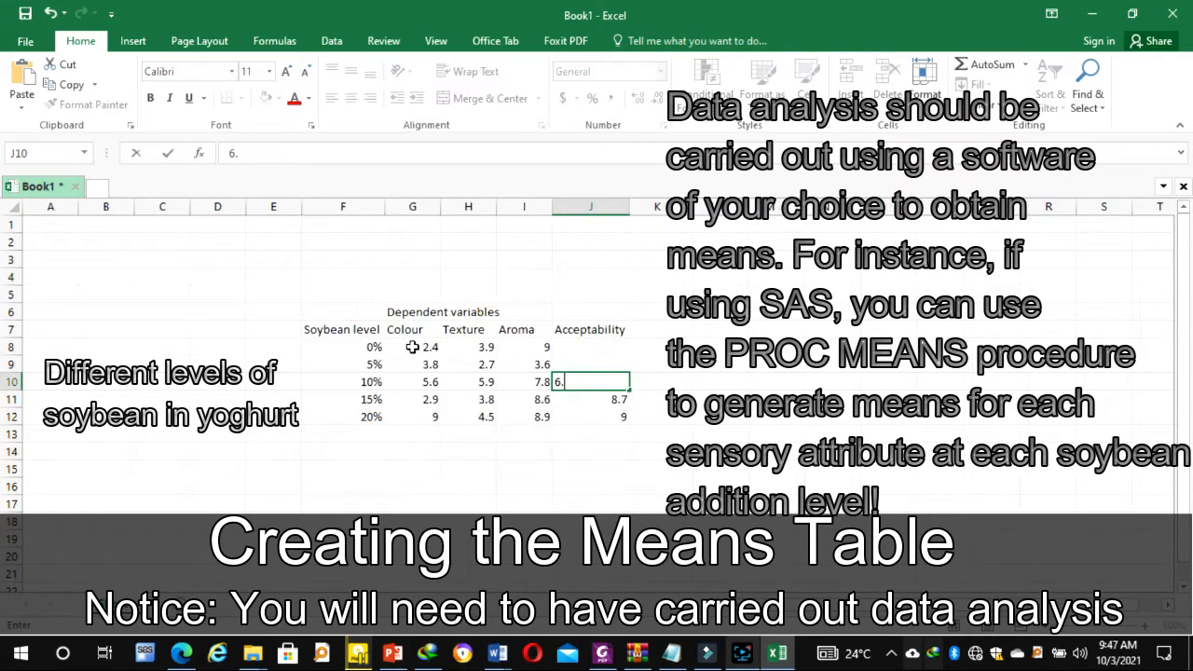
{"action": "type", "text": "9"}
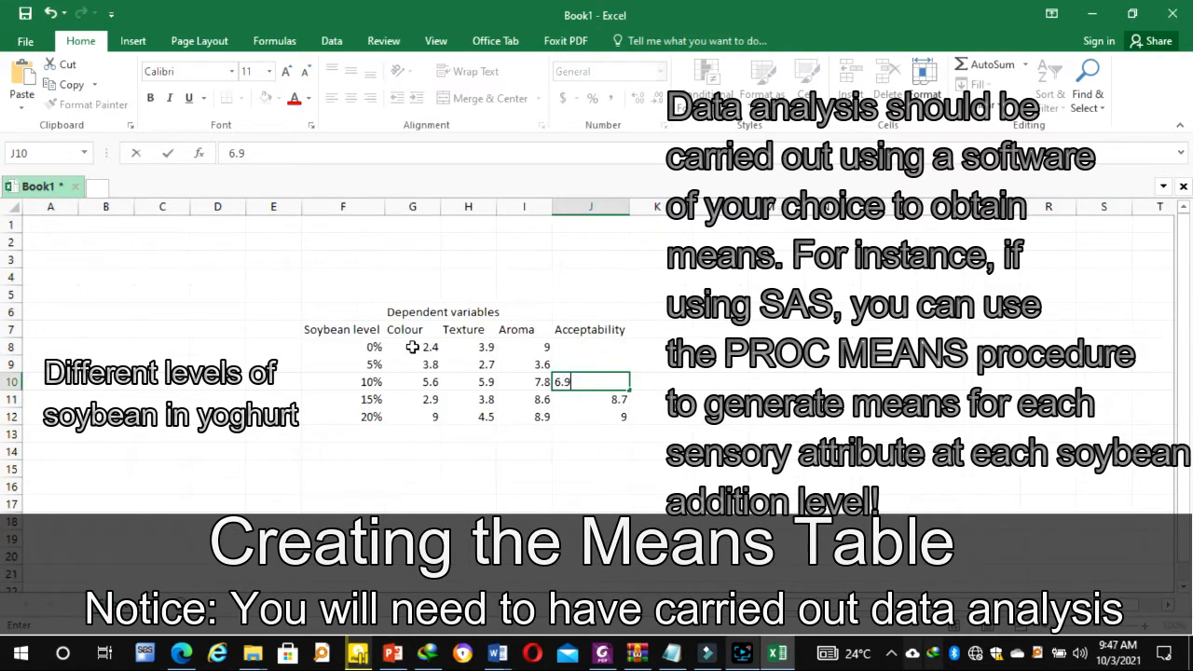
{"action": "key", "text": "Up"}
{"action": "type", "text": "7."}
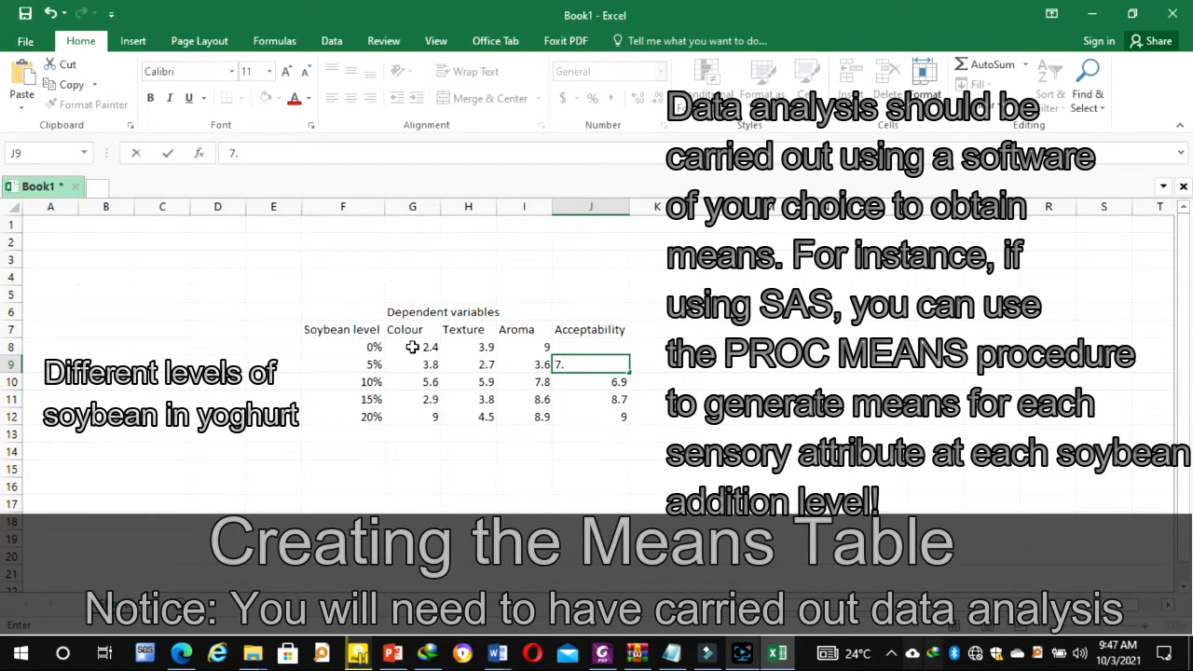
{"action": "type", "text": "4"}
{"action": "key", "text": "ctrl+Return"}
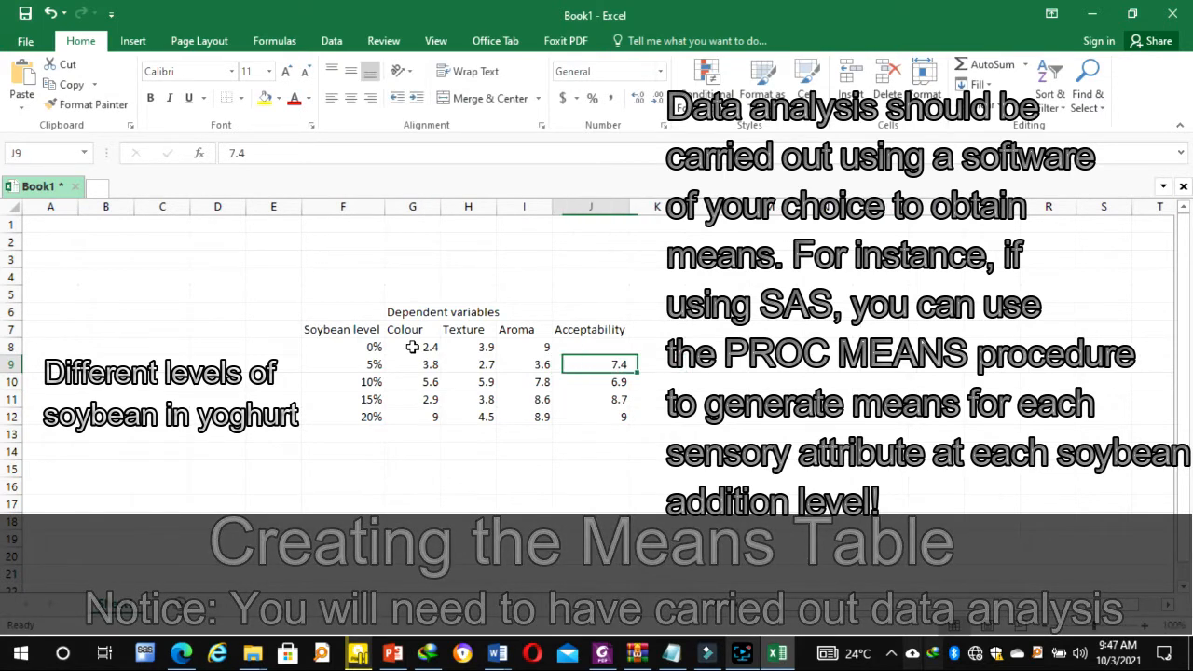
{"action": "key", "text": "Up"}
{"action": "type", "text": "5.4"}
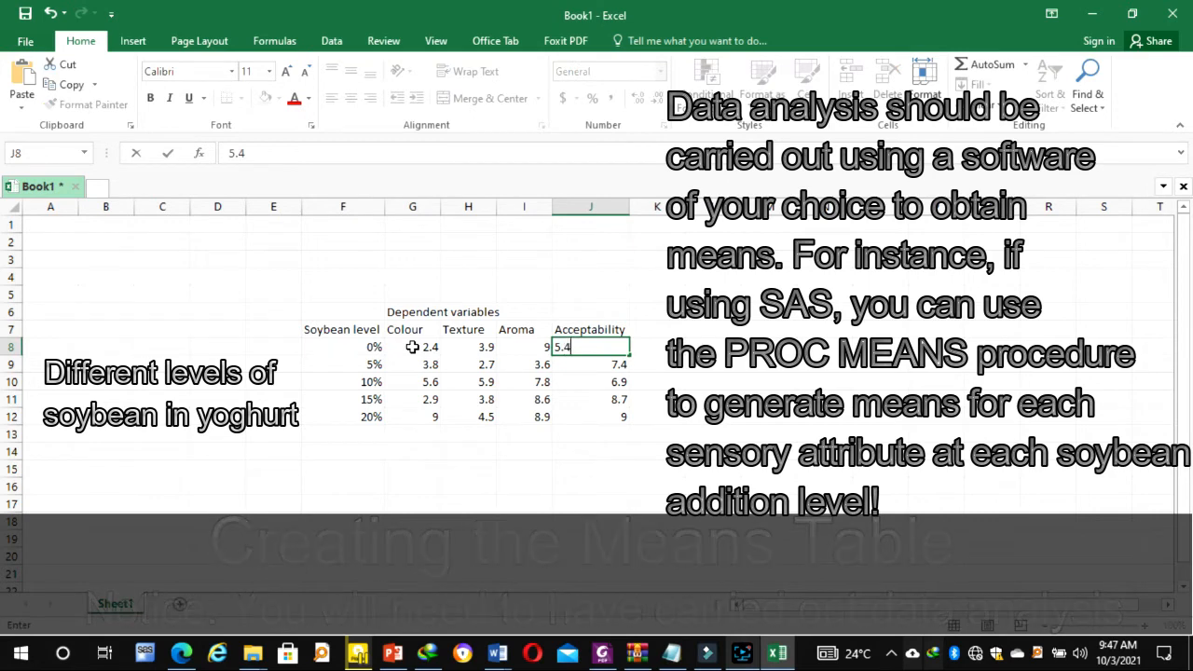
{"action": "key", "text": "Return"}
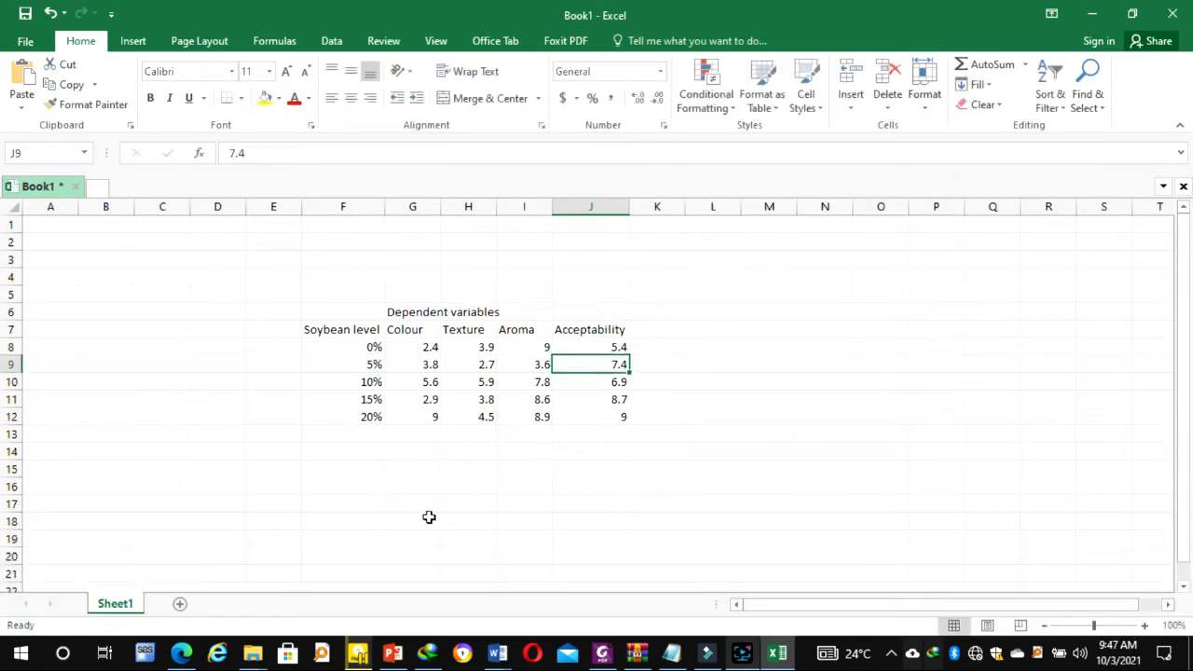
Apply all borders to the soybean means table in cells F7 to J12
{"action": "left_click_drag", "start_coordinate": [321, 328], "coordinate": [575, 418]}
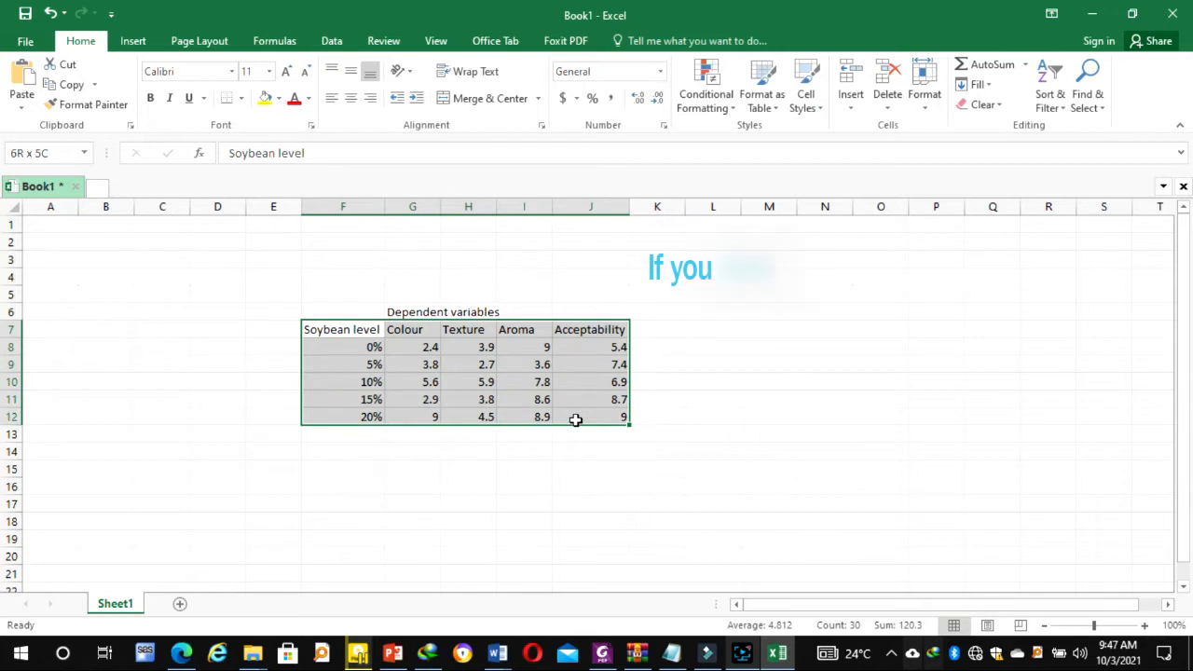
{"action": "left_click", "coordinate": [240, 98]}
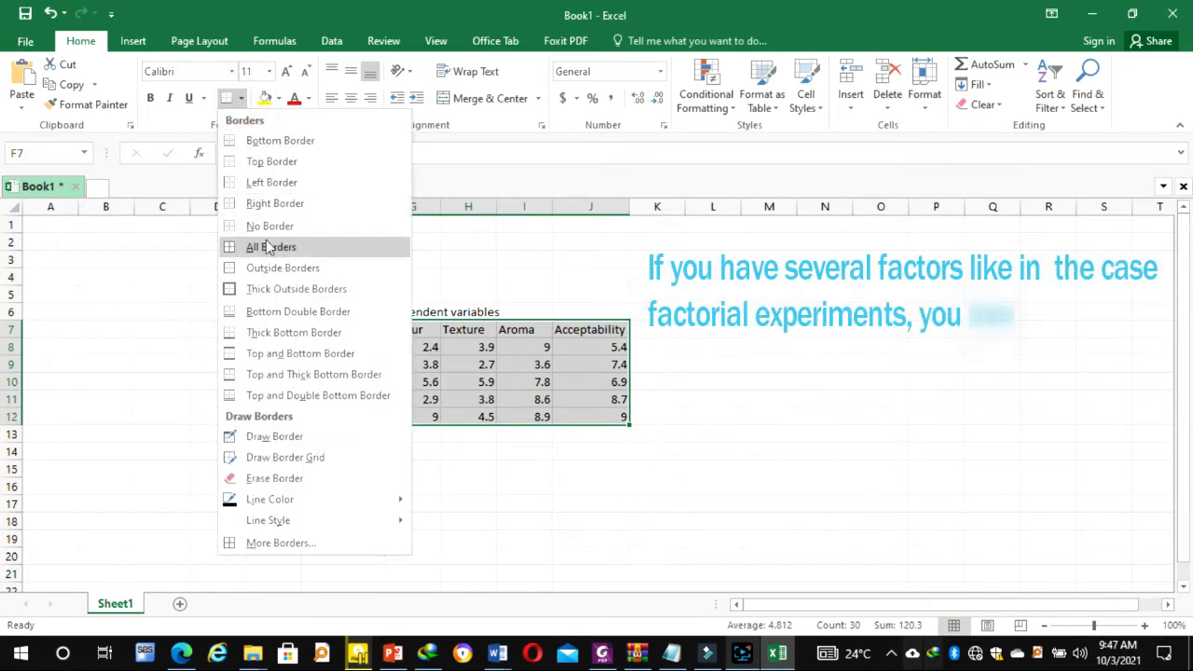
{"action": "left_click", "coordinate": [268, 246]}
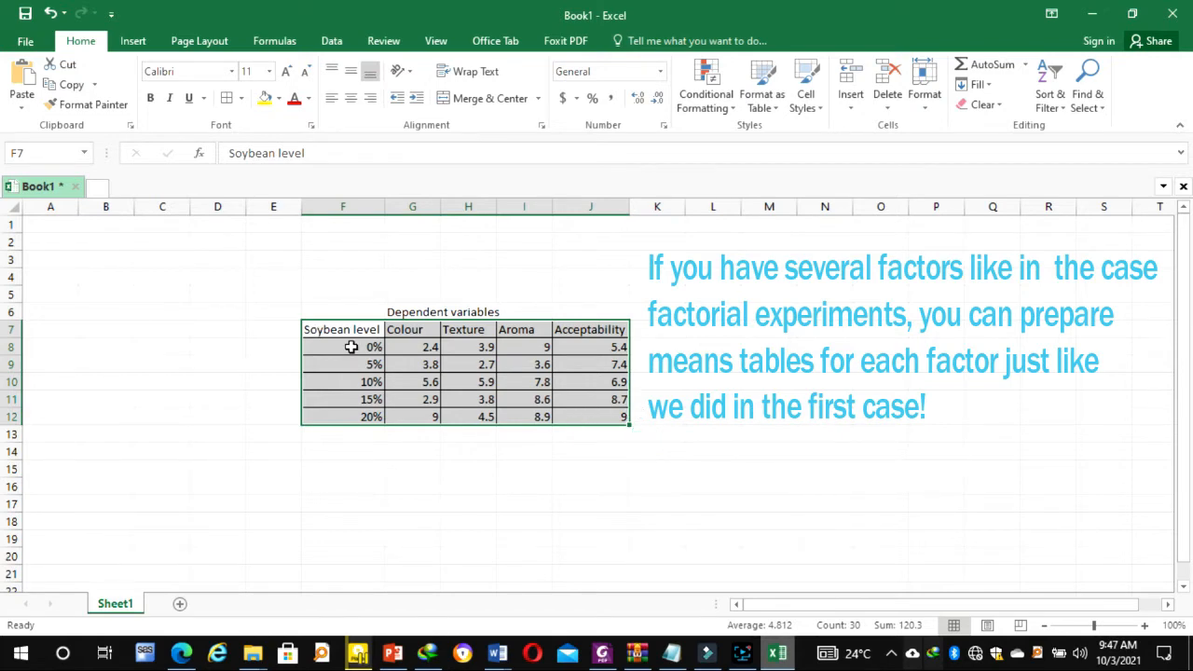
Copy the bordered soybean table and paste the duplicate below it, starting at cell F16
{"action": "key", "text": "ctrl+c"}
{"action": "left_click", "coordinate": [339, 485]}
{"action": "key", "text": "ctrl+v"}
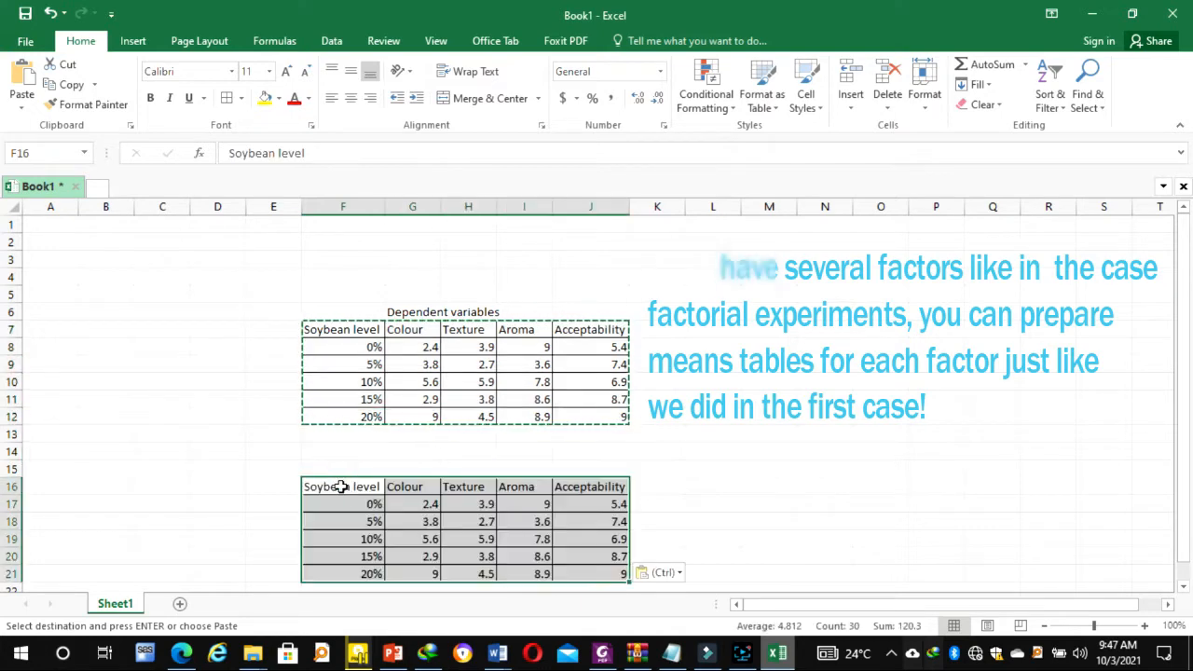
Replace the heading in cell F16 with "Eggshell powder" and fit column F to its text
{"action": "left_click", "coordinate": [345, 488]}
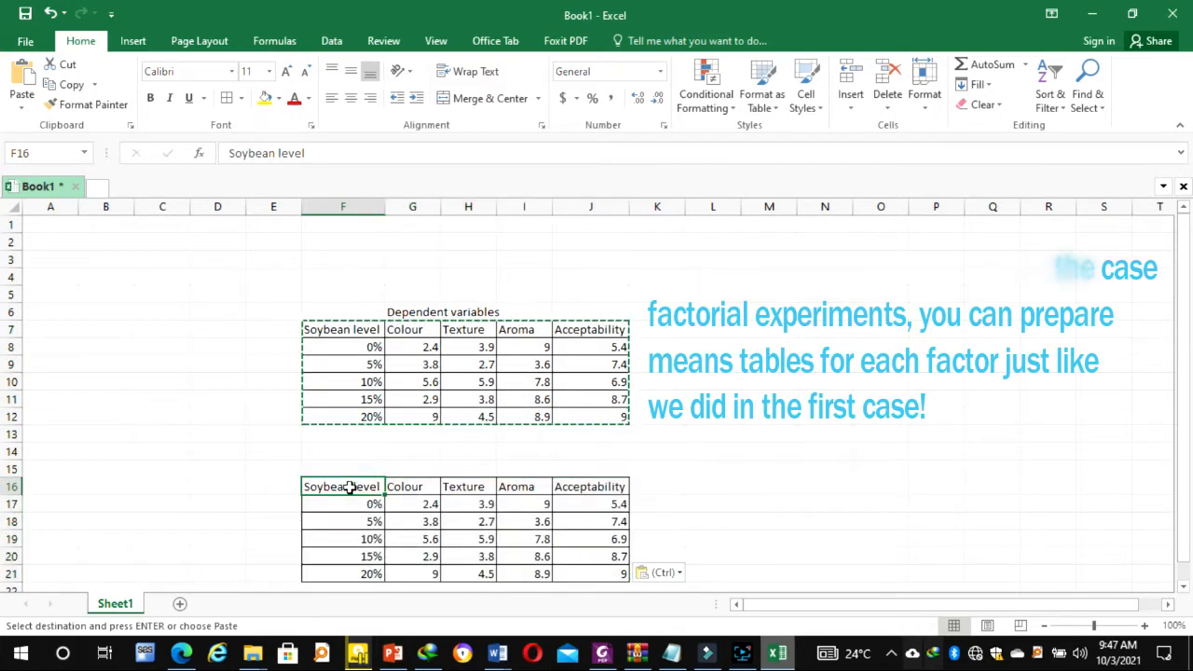
{"action": "type", "text": "Egg"}
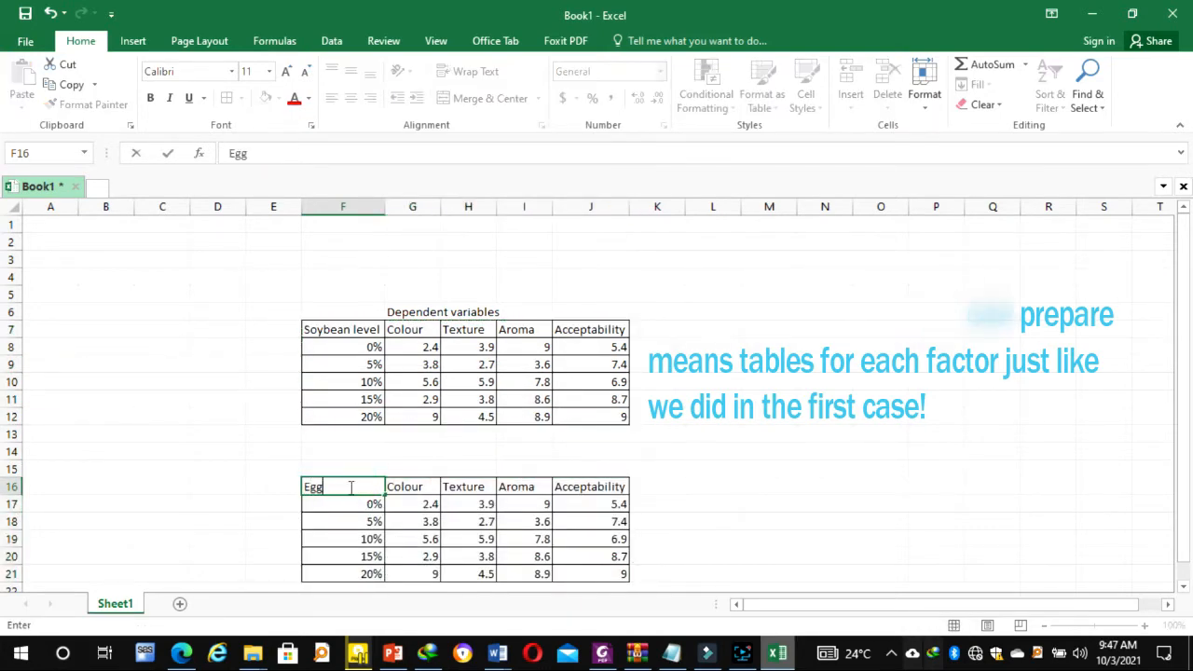
{"action": "type", "text": "shell powder"}
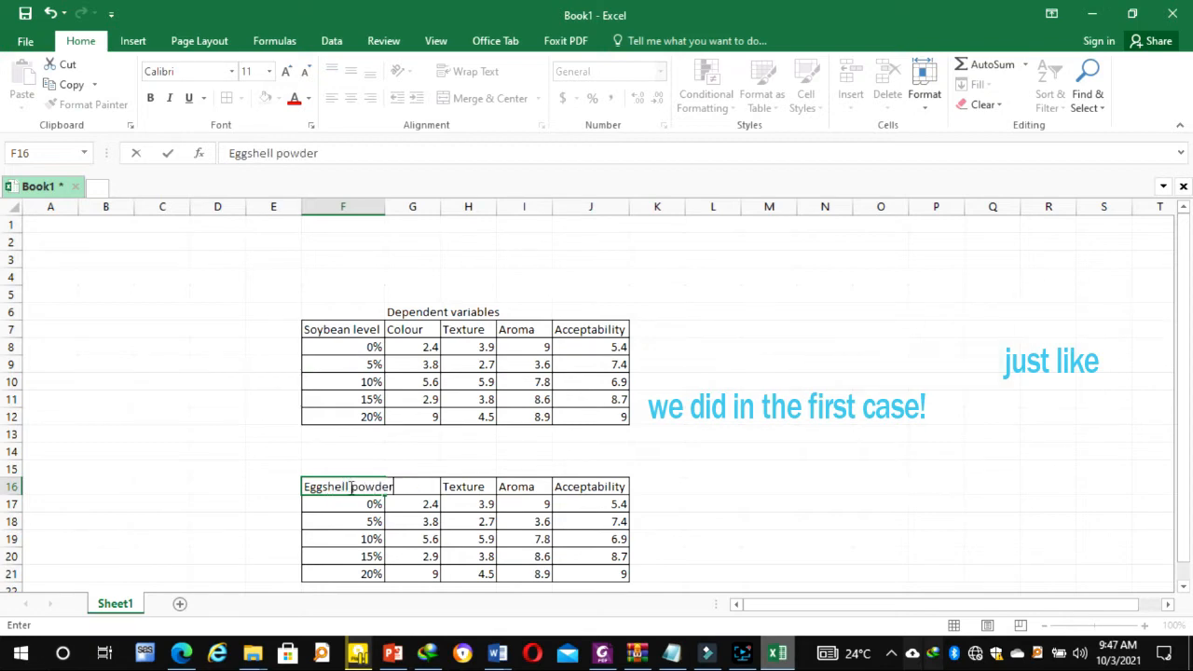
{"action": "left_click", "coordinate": [681, 487]}
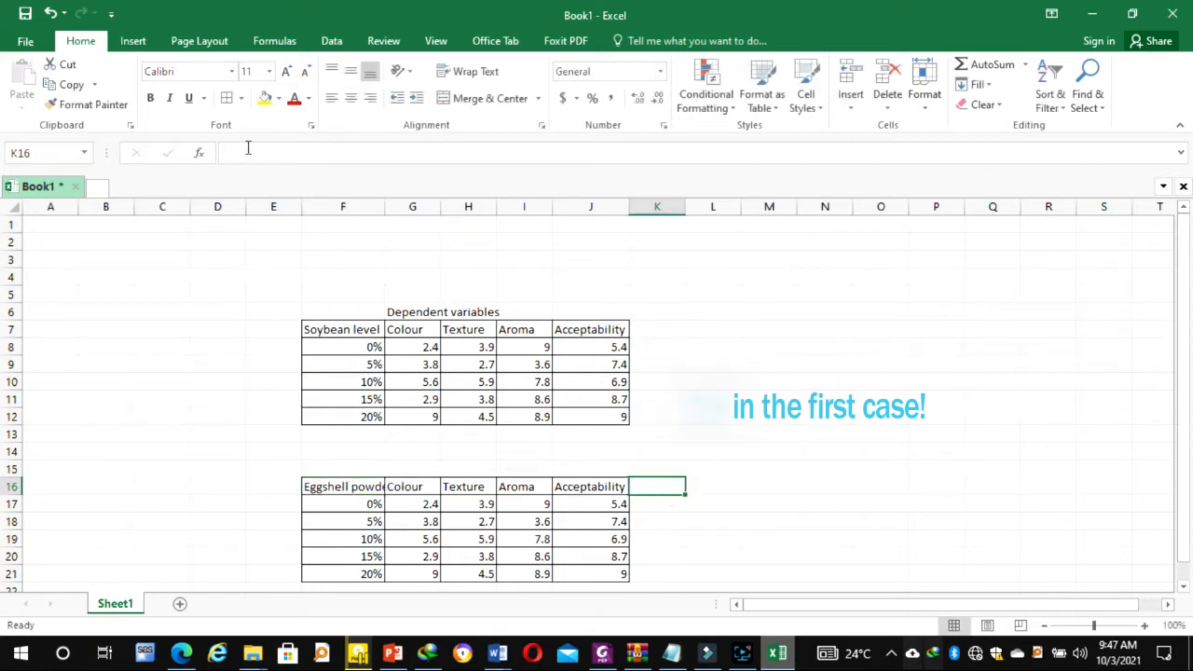
{"action": "double_click", "coordinate": [383, 207]}
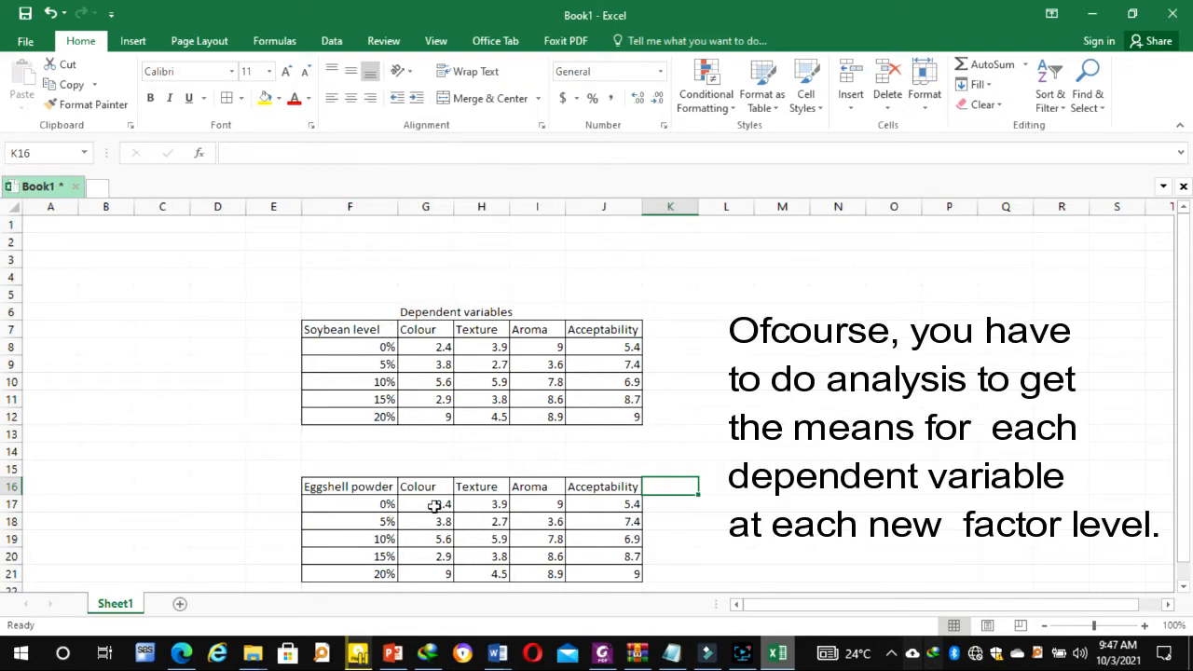
Colour the means of the eggshell powder table in cells G17 to J21 red
{"action": "left_click_drag", "start_coordinate": [434, 504], "coordinate": [618, 578]}
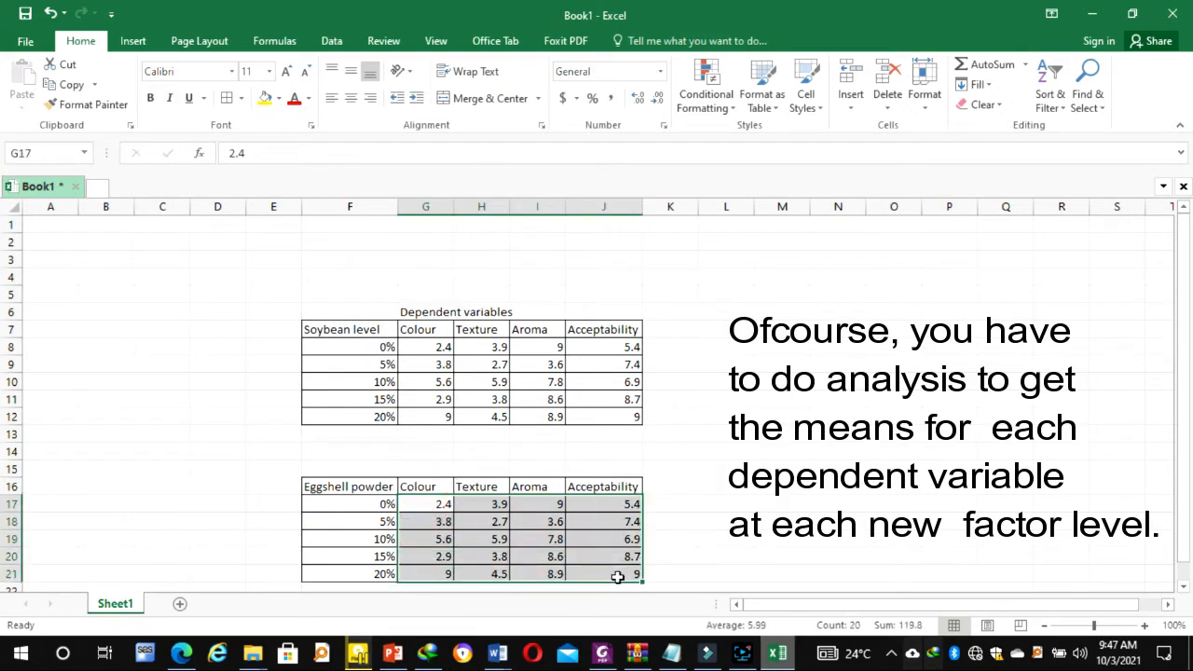
{"action": "left_click", "coordinate": [295, 99]}
{"action": "left_click", "coordinate": [783, 518]}
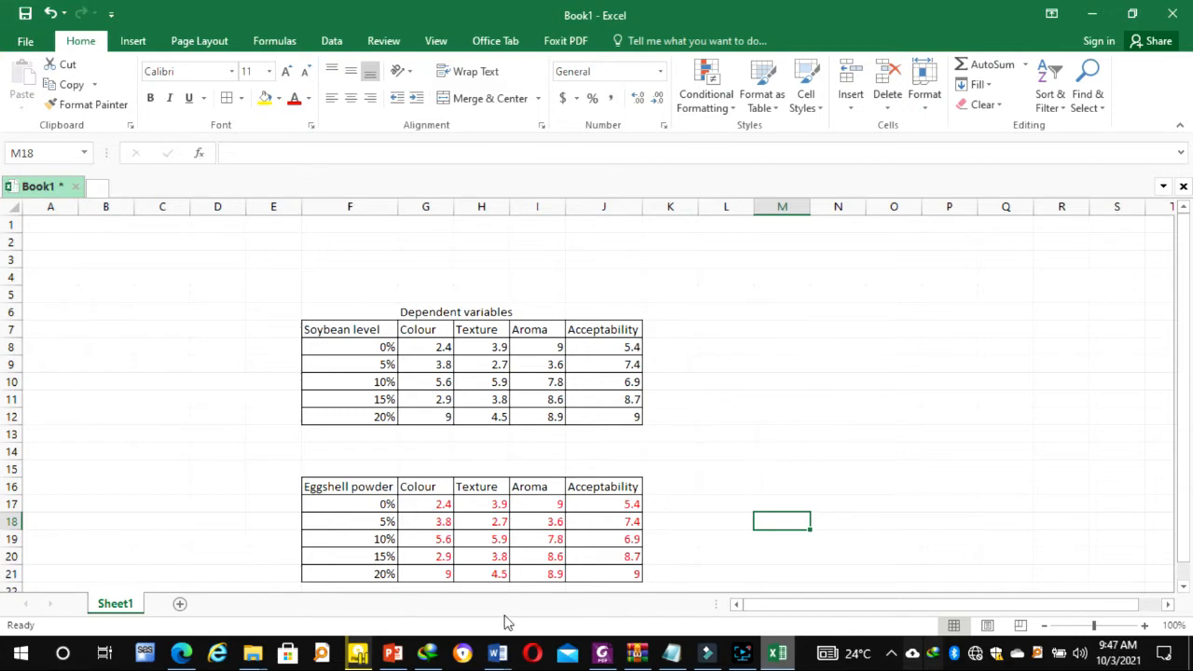
Select the soybean means table F7 to J12 with its headings and open the recommended charts for it
{"action": "left_click", "coordinate": [1166, 603]}
{"action": "left_click", "coordinate": [1166, 604]}
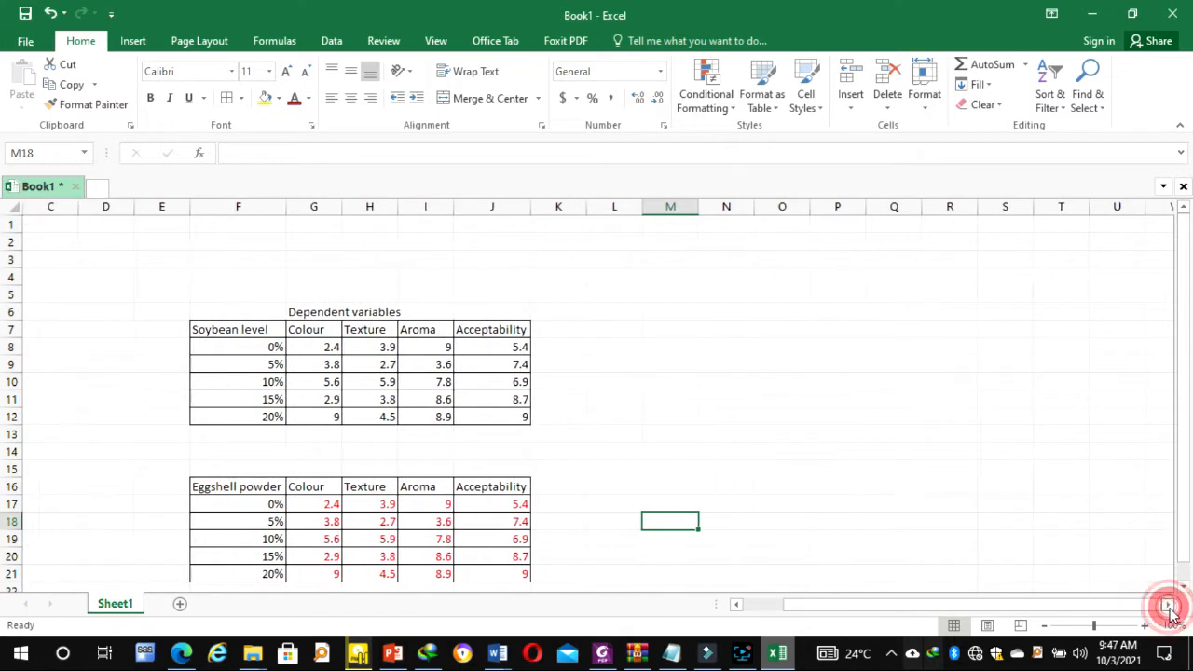
{"action": "left_click", "coordinate": [1166, 604]}
{"action": "scroll", "coordinate": [898, 560], "scroll_direction": "down", "scroll_amount": 1}
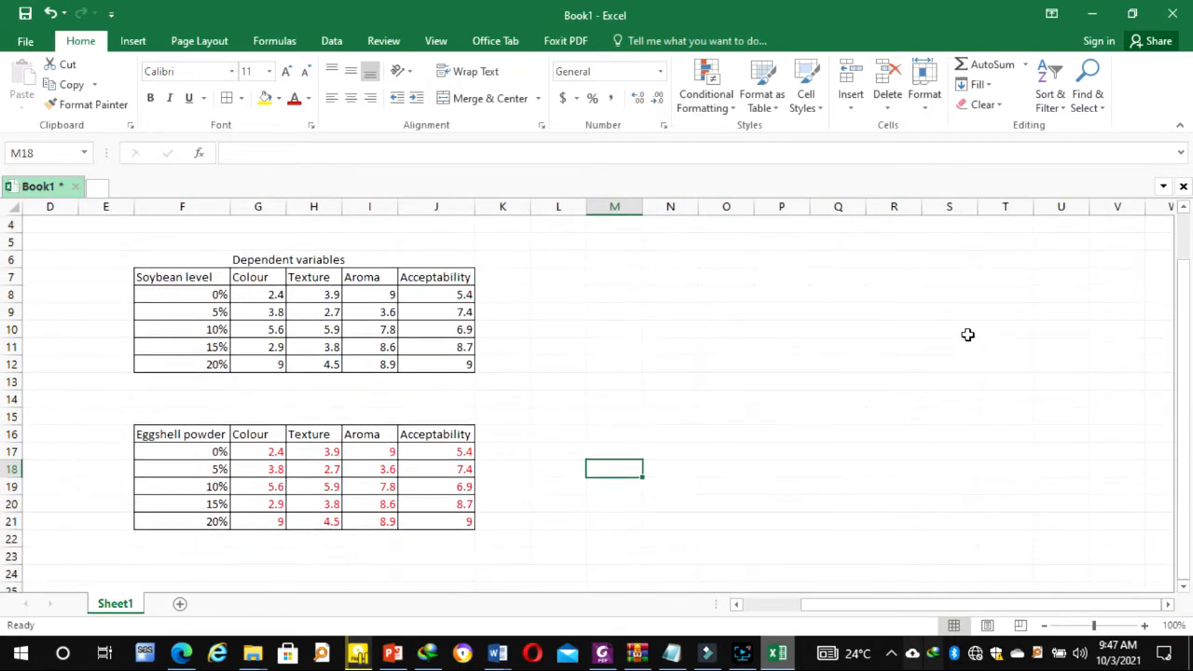
{"action": "left_click_drag", "start_coordinate": [190, 273], "coordinate": [405, 357]}
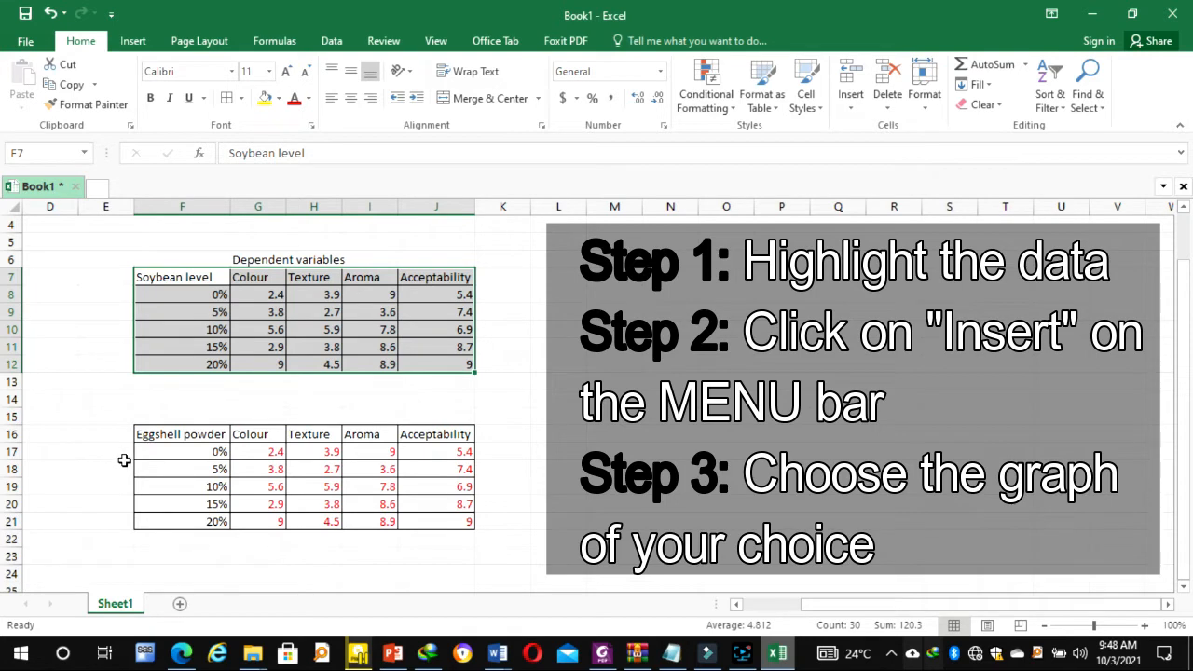
{"action": "left_click", "coordinate": [134, 41]}
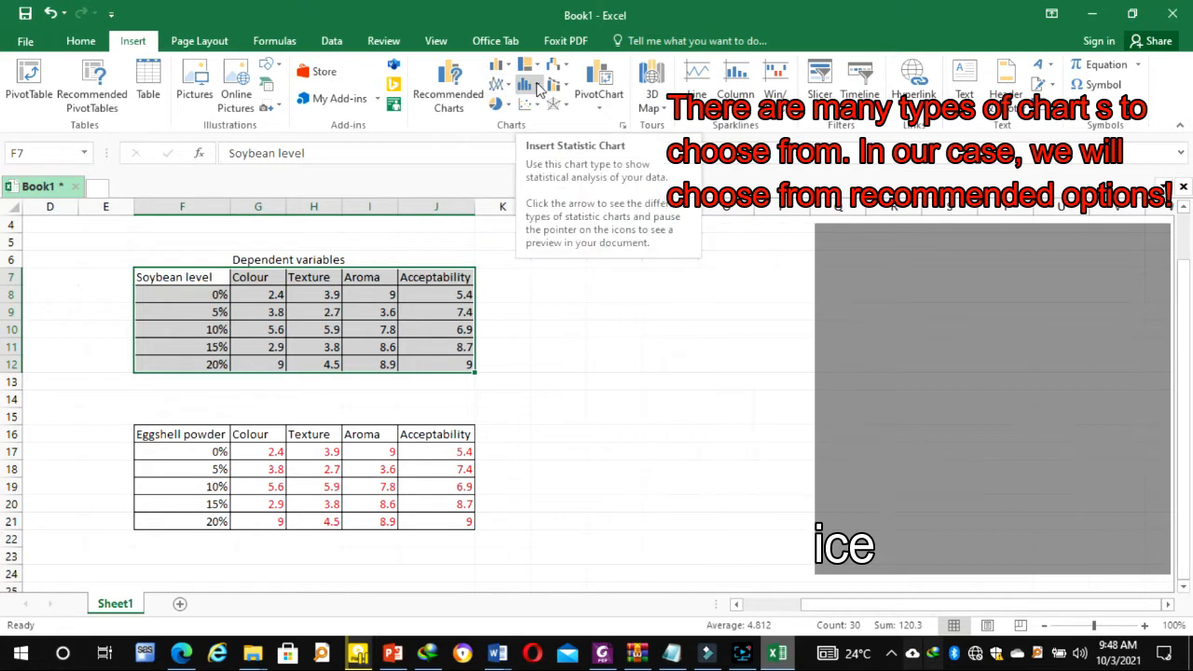
{"action": "left_click", "coordinate": [443, 82]}
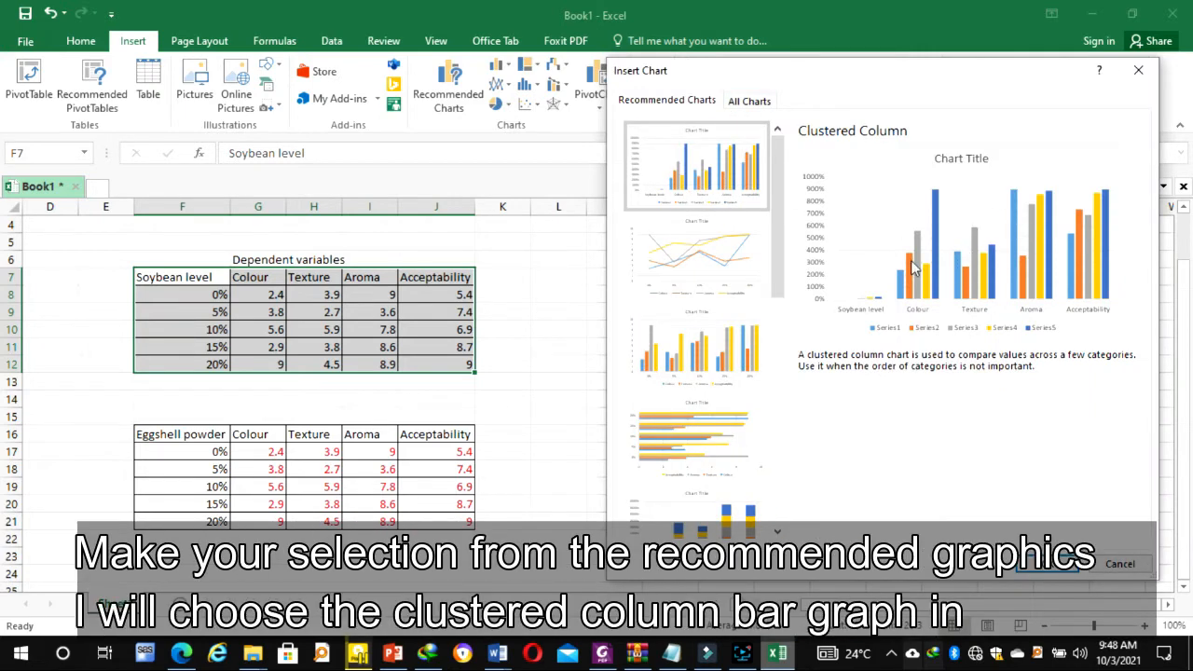
Preview the clustered column, clustered bar and stacked bar options among the recommended charts
{"action": "left_click", "coordinate": [692, 337]}
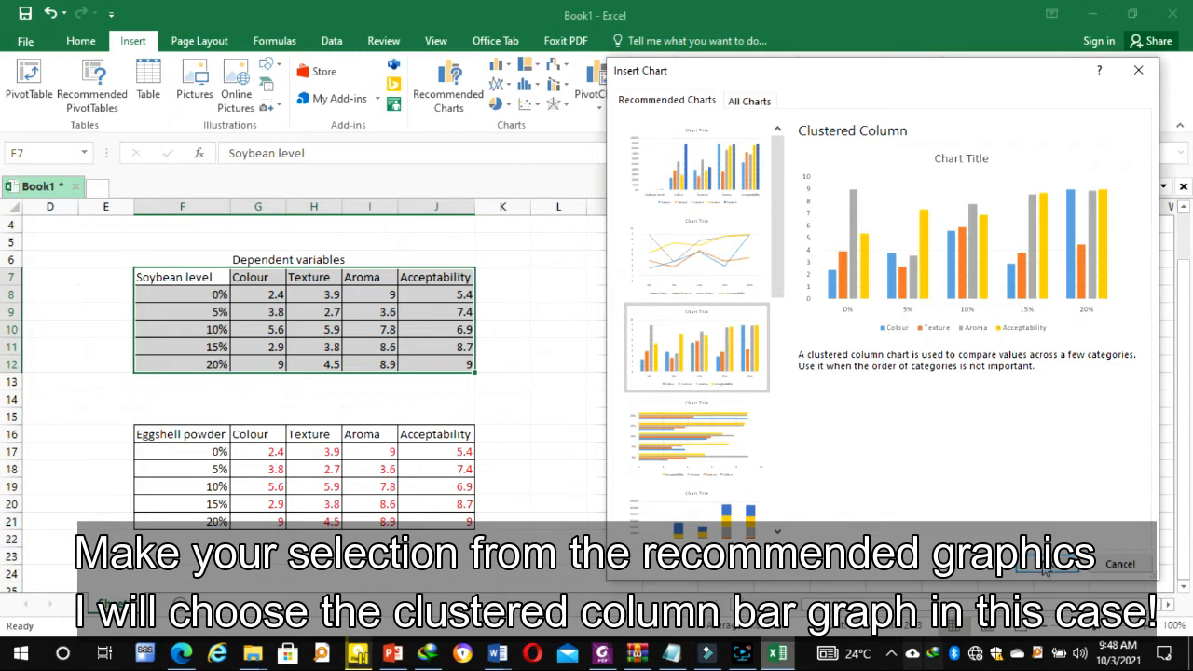
{"action": "left_click", "coordinate": [667, 429]}
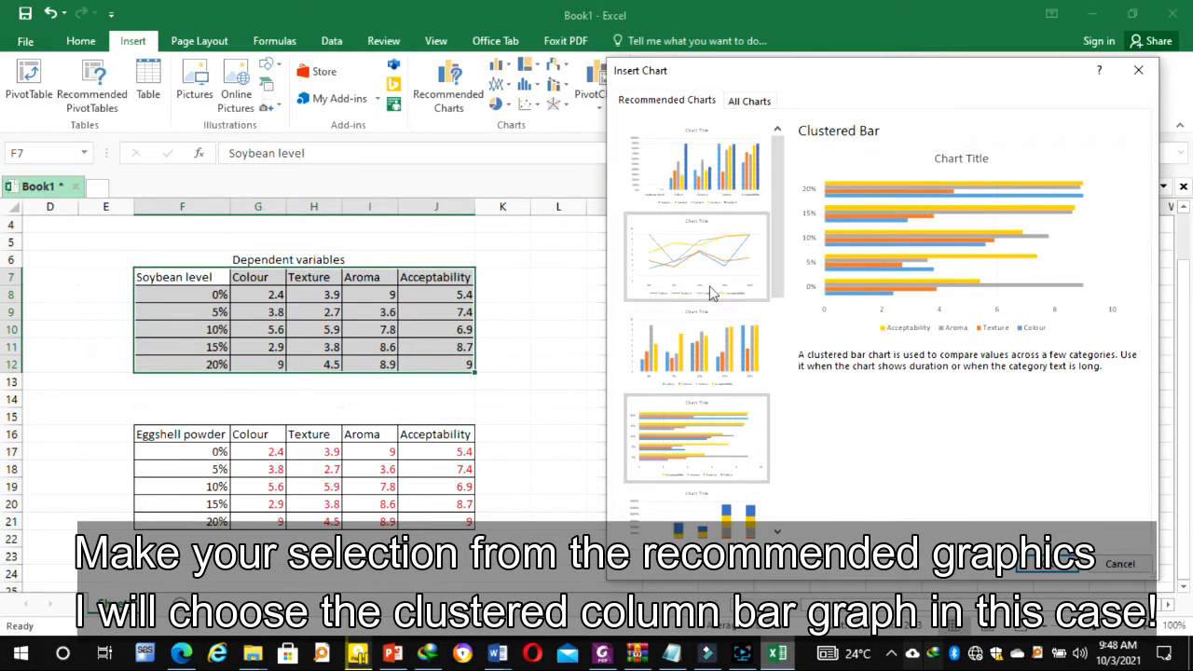
{"action": "scroll", "coordinate": [779, 238], "scroll_direction": "down", "scroll_amount": 5}
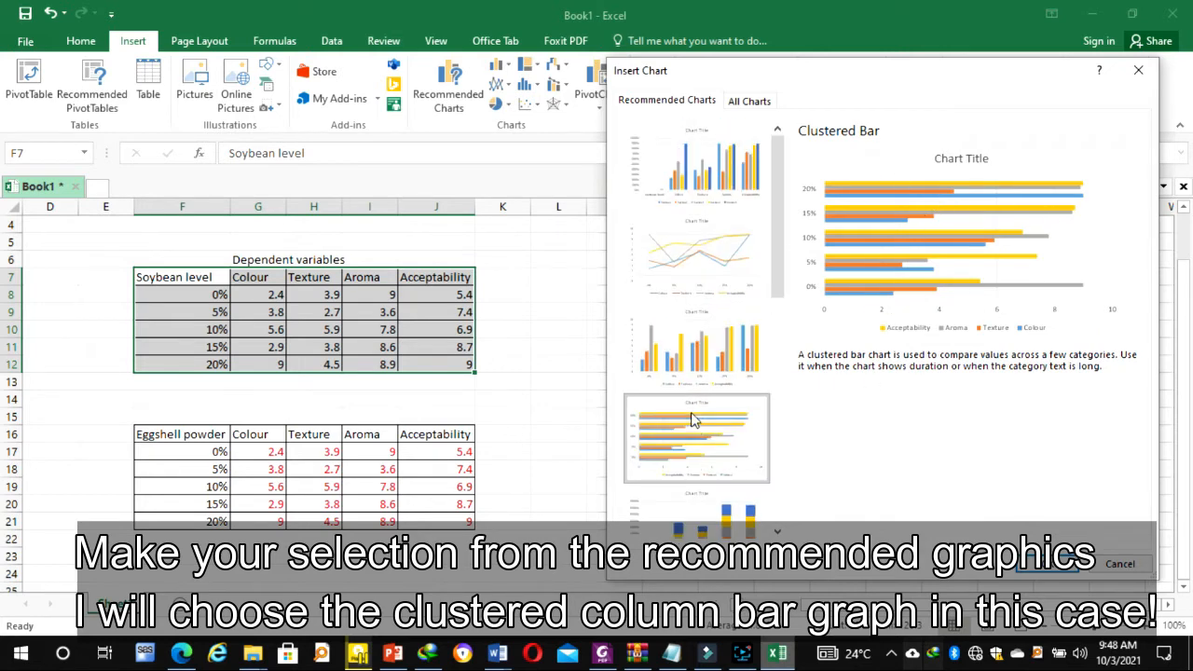
{"action": "left_click", "coordinate": [690, 504]}
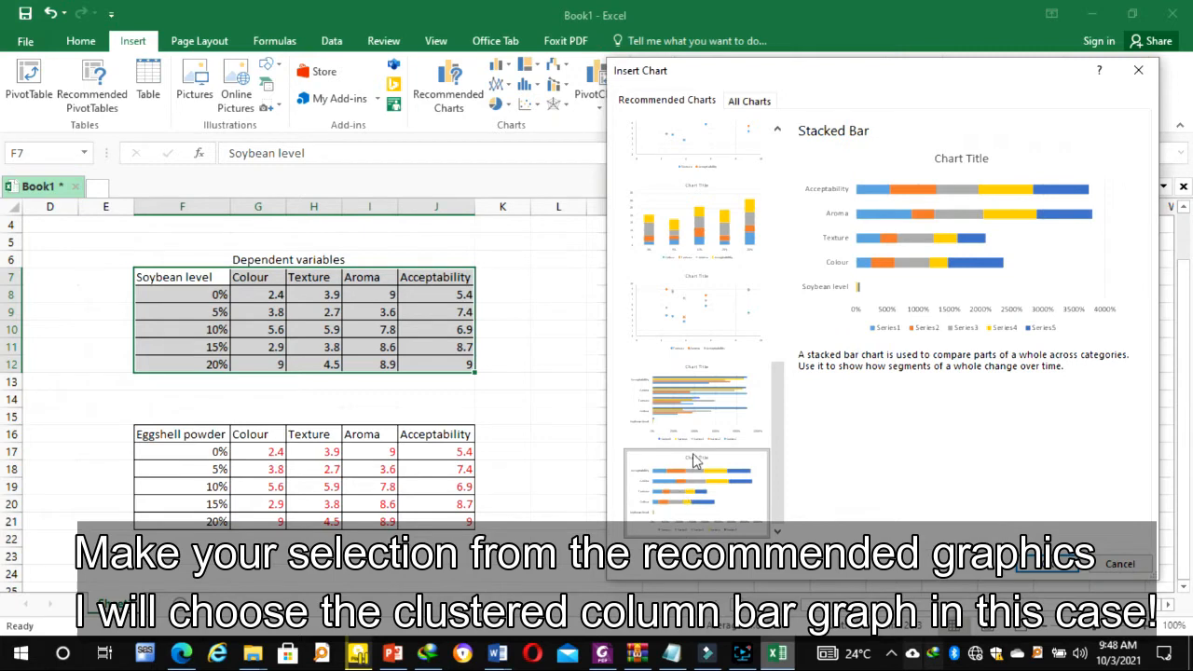
{"action": "scroll", "coordinate": [689, 354], "scroll_direction": "up", "scroll_amount": 6}
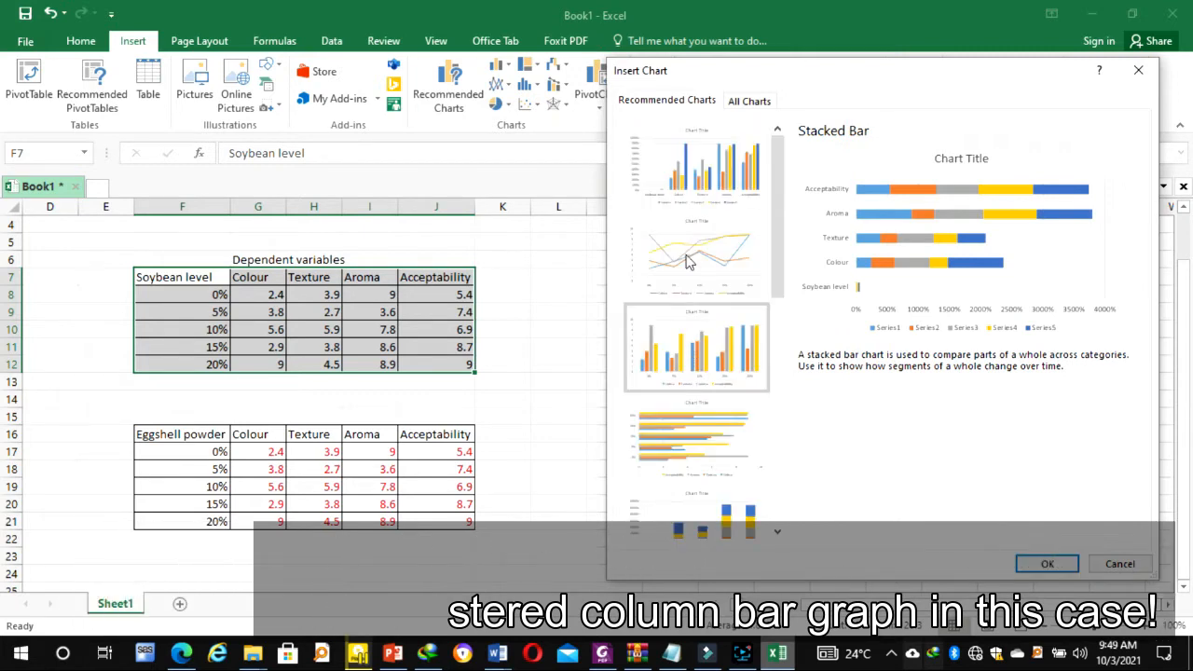
Insert the clustered column chart that groups the four attributes by soybean level, and place it beside the tables from column K
{"action": "left_click", "coordinate": [691, 336]}
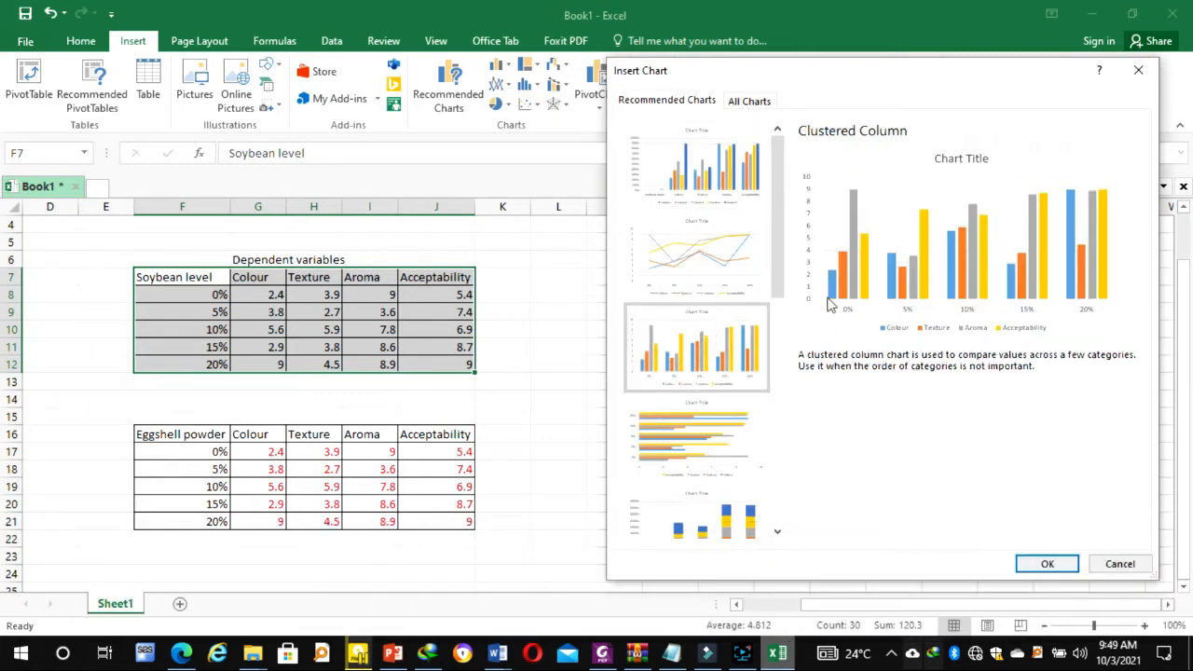
{"action": "left_click", "coordinate": [1046, 564]}
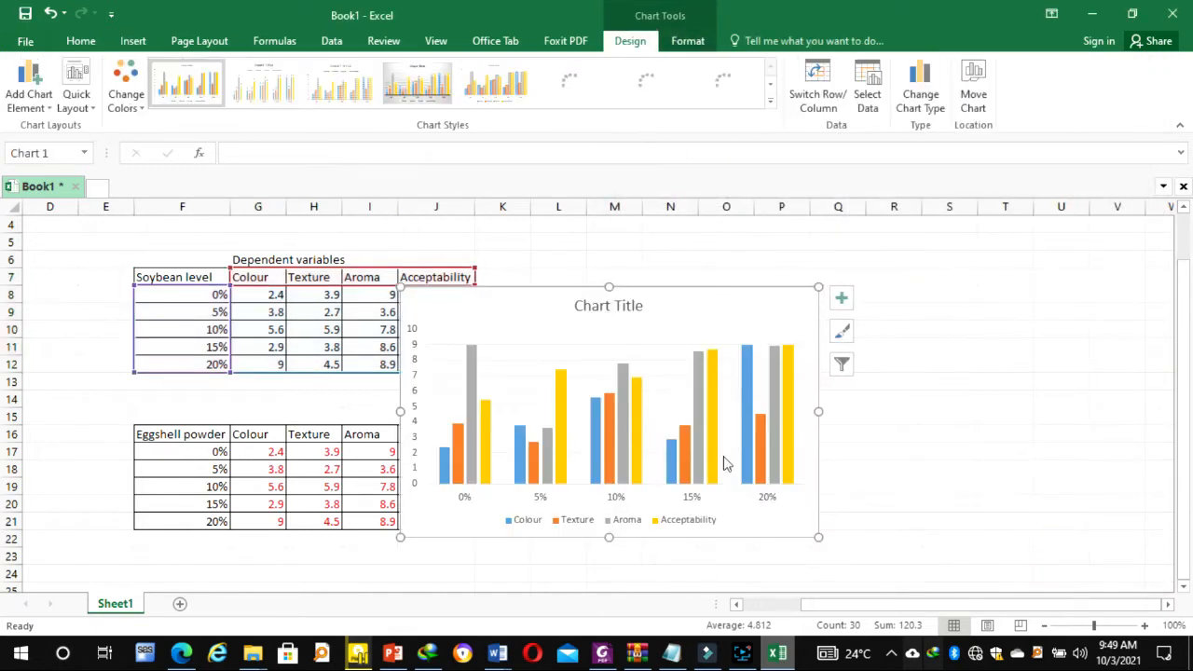
{"action": "left_click_drag", "start_coordinate": [517, 296], "coordinate": [646, 245]}
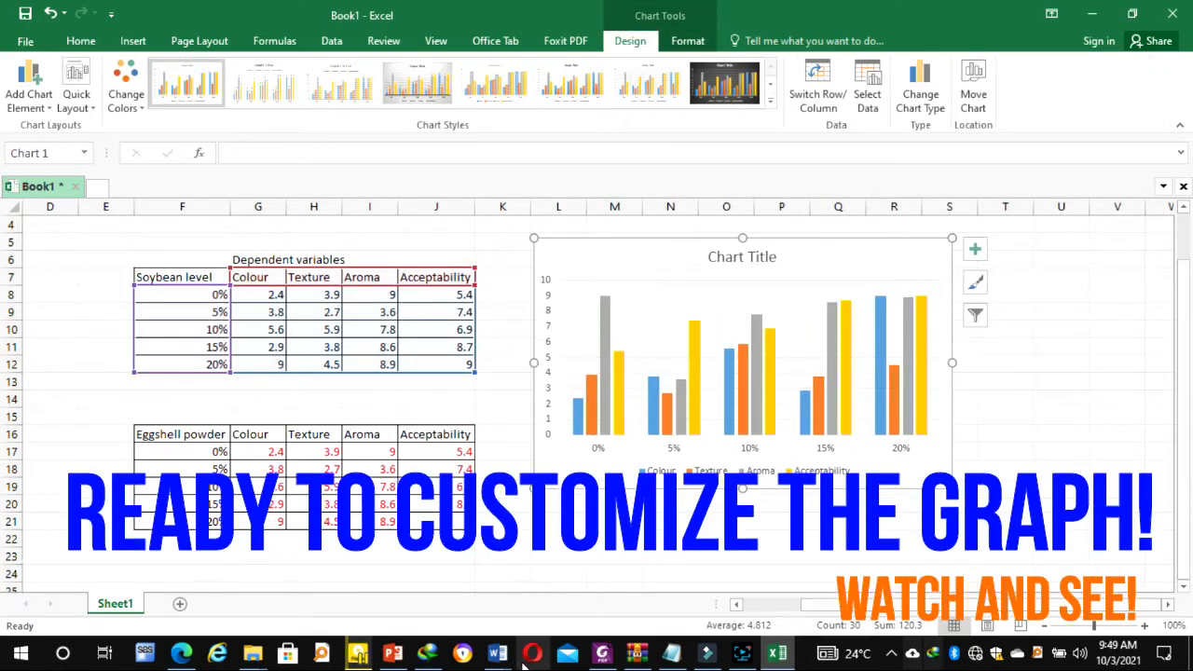
{"action": "left_click_drag", "start_coordinate": [557, 484], "coordinate": [505, 485]}
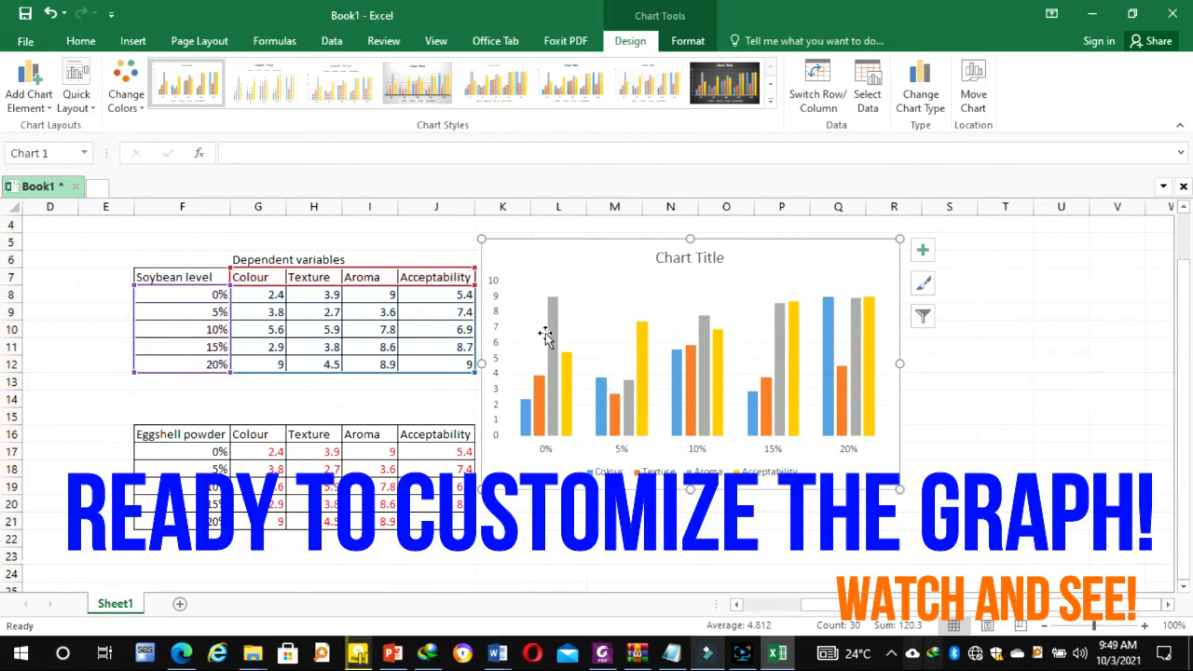
Select the Colour, Texture, Aroma and Acceptability columns in the chart one after another to match each series with the legend
{"action": "left_click", "coordinate": [526, 424]}
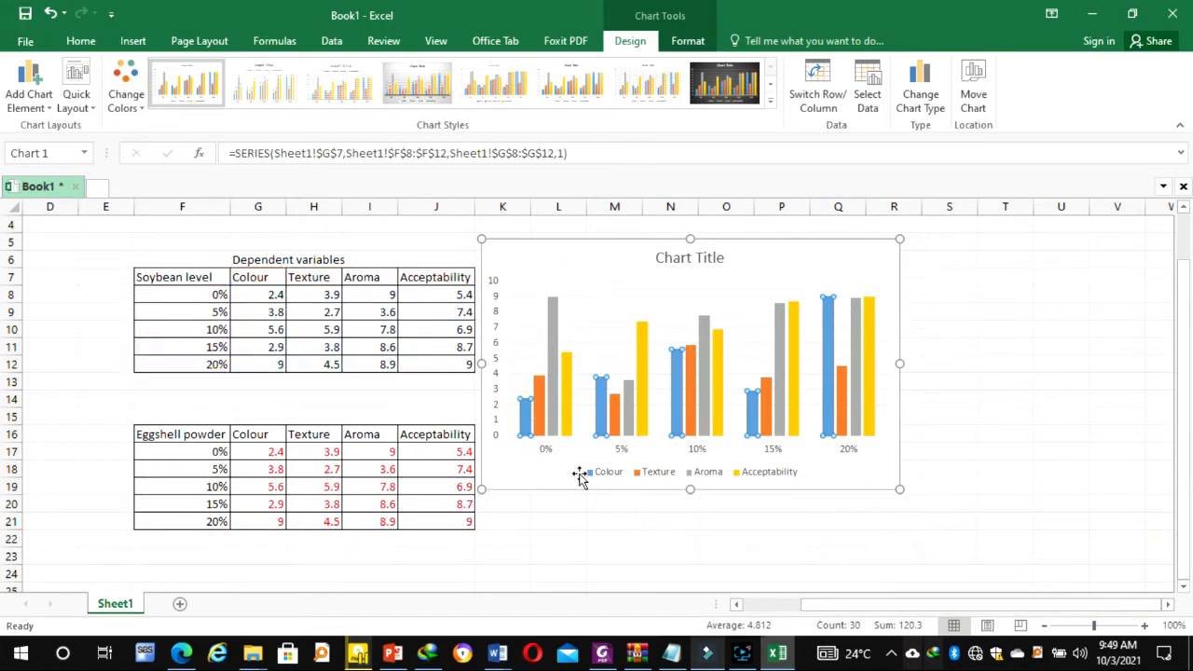
{"action": "left_click", "coordinate": [539, 392]}
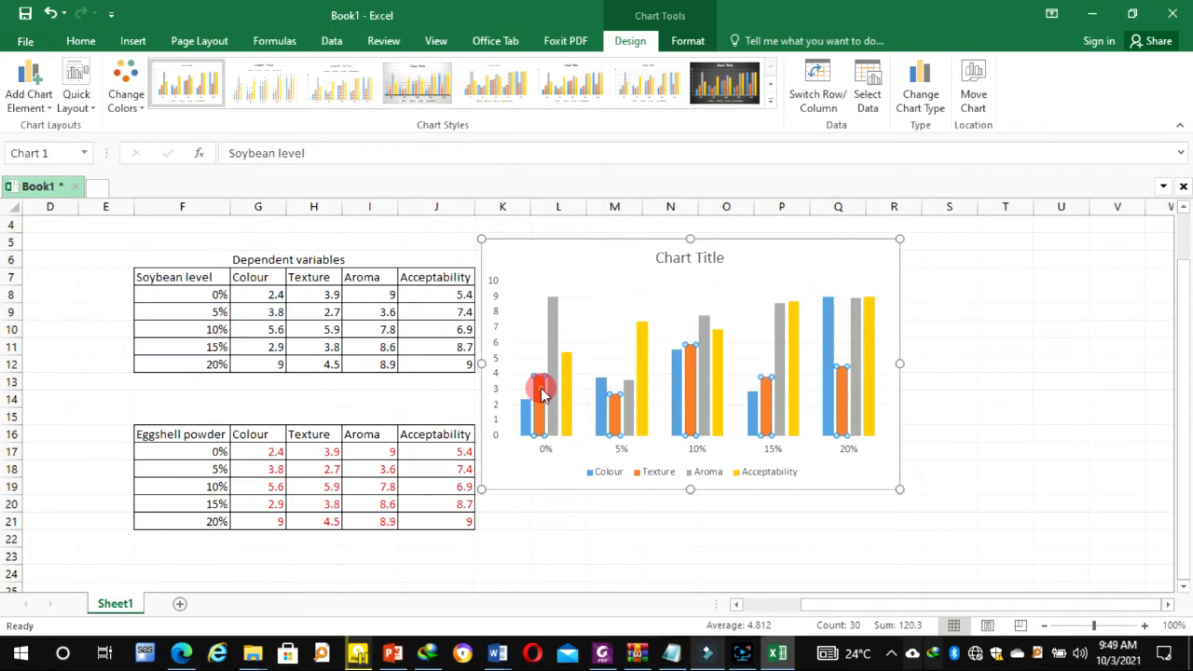
{"action": "left_click", "coordinate": [654, 474]}
{"action": "left_click", "coordinate": [616, 407]}
{"action": "left_click", "coordinate": [549, 323]}
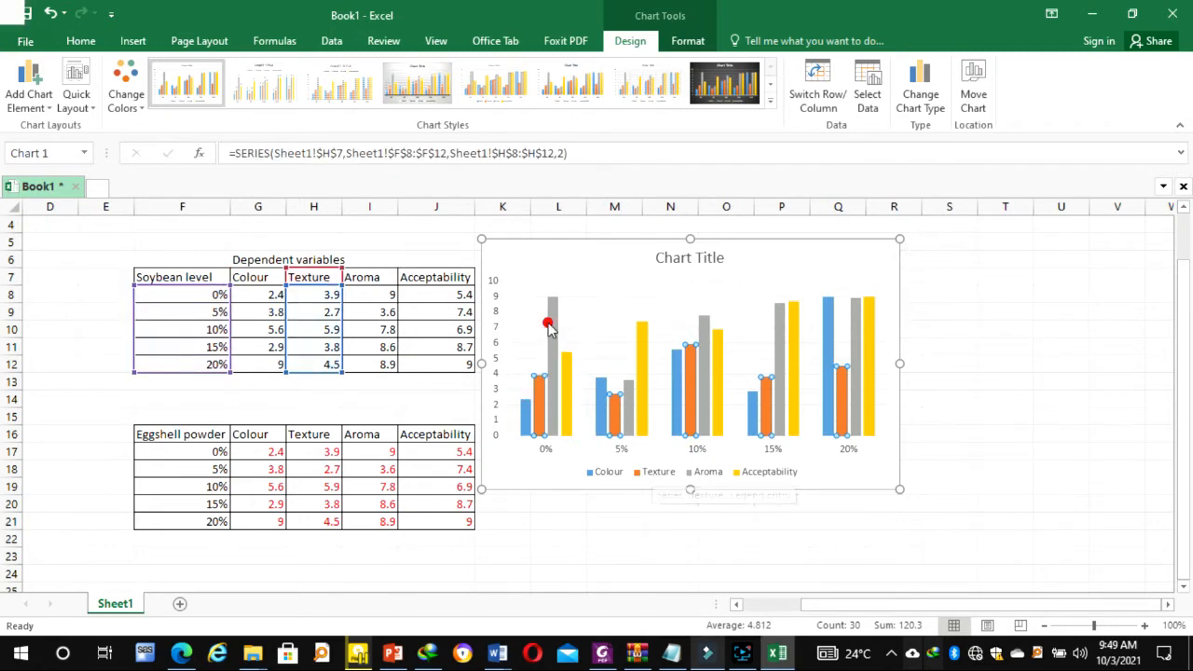
{"action": "left_click", "coordinate": [565, 368]}
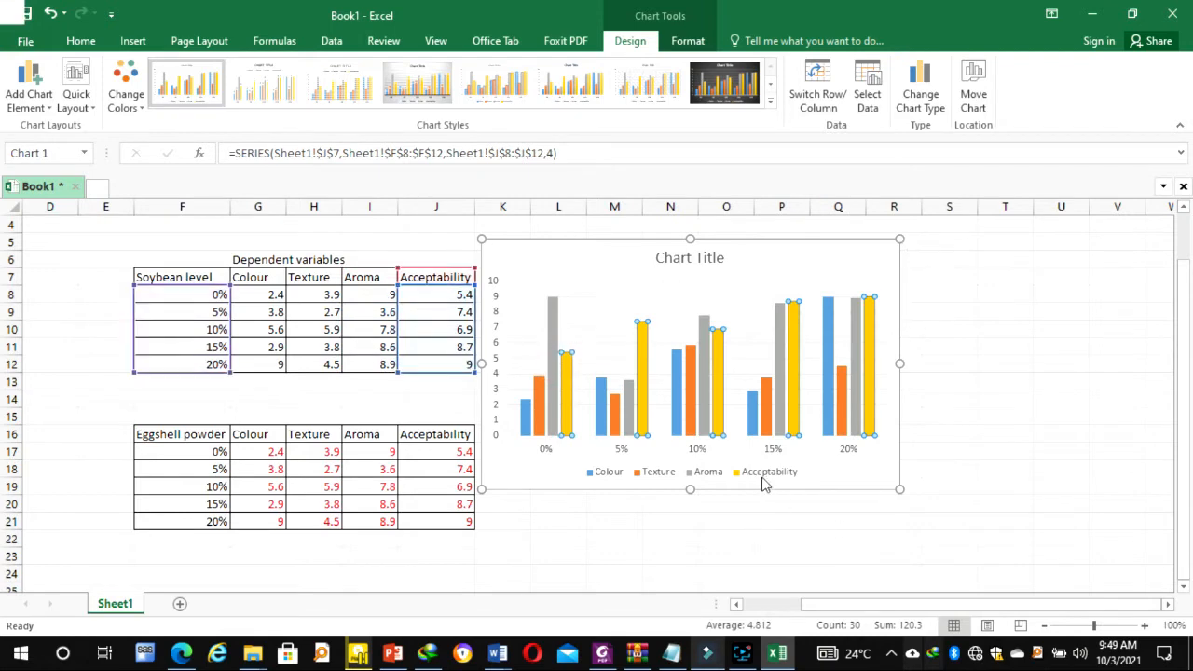
Add axis titles to the soybean chart and title the horizontal axis "Level of soybean flour"
{"action": "left_click", "coordinate": [885, 481]}
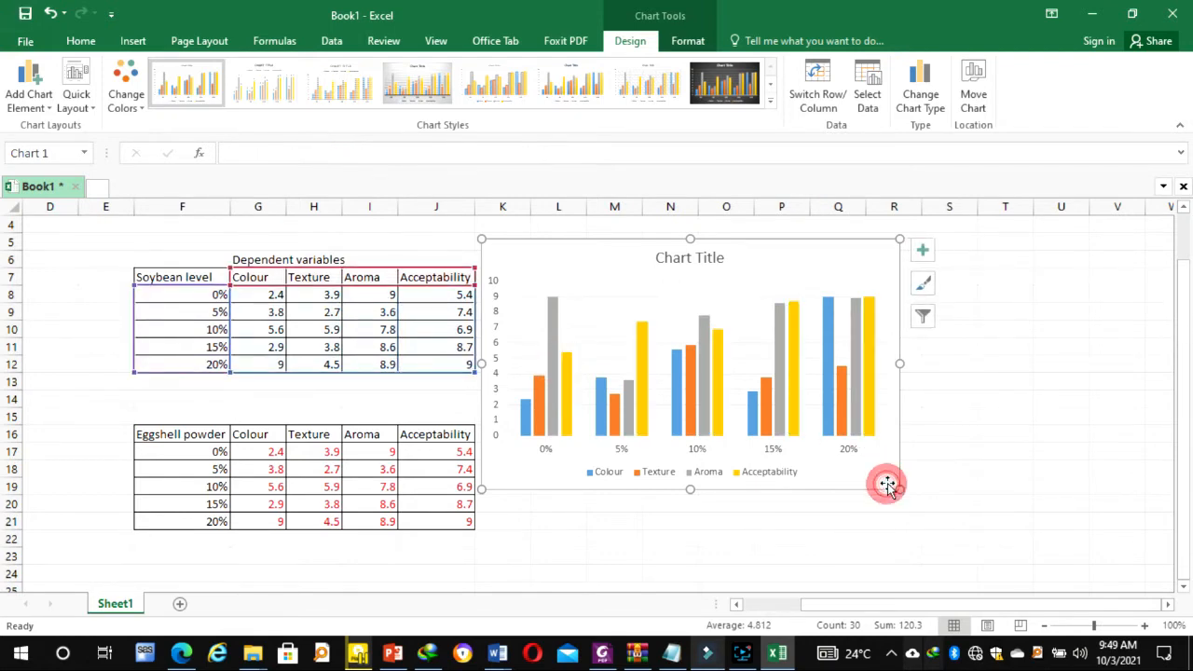
{"action": "left_click", "coordinate": [923, 251]}
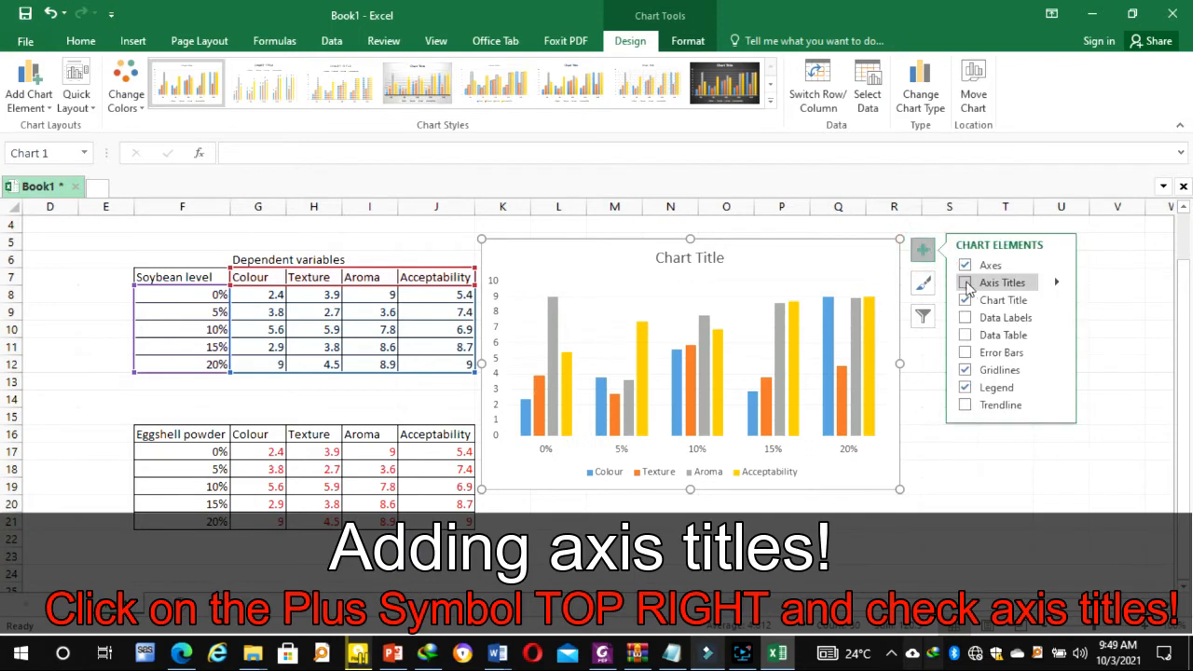
{"action": "left_click", "coordinate": [965, 283]}
{"action": "left_click", "coordinate": [714, 444]}
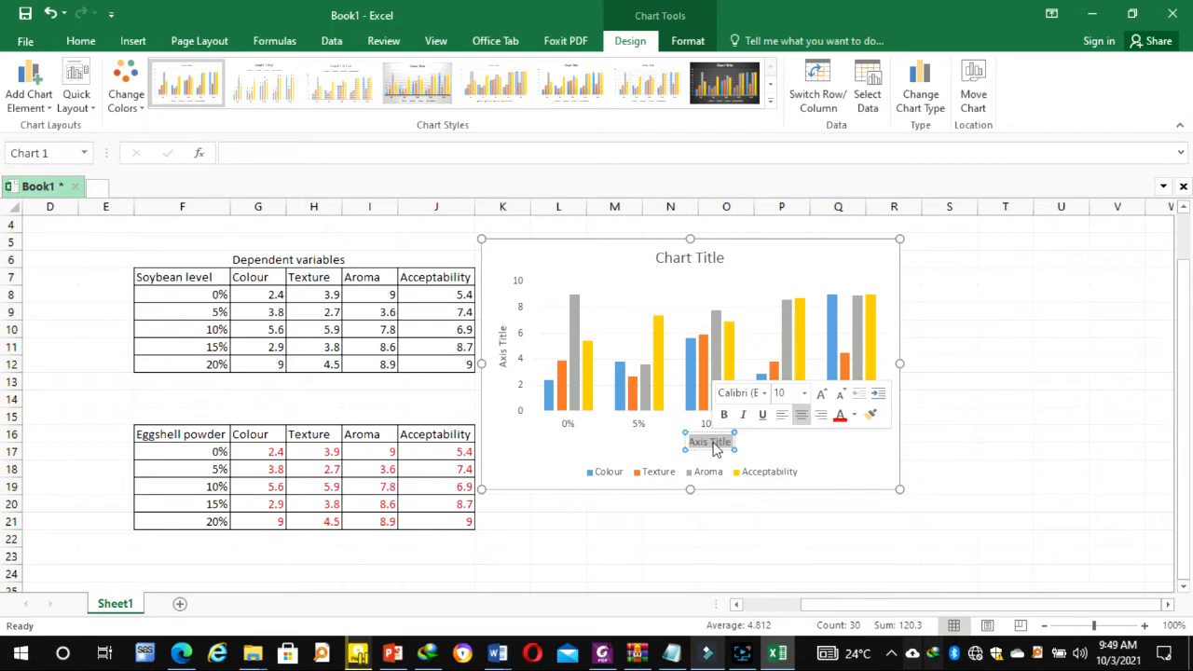
{"action": "key", "text": "Delete"}
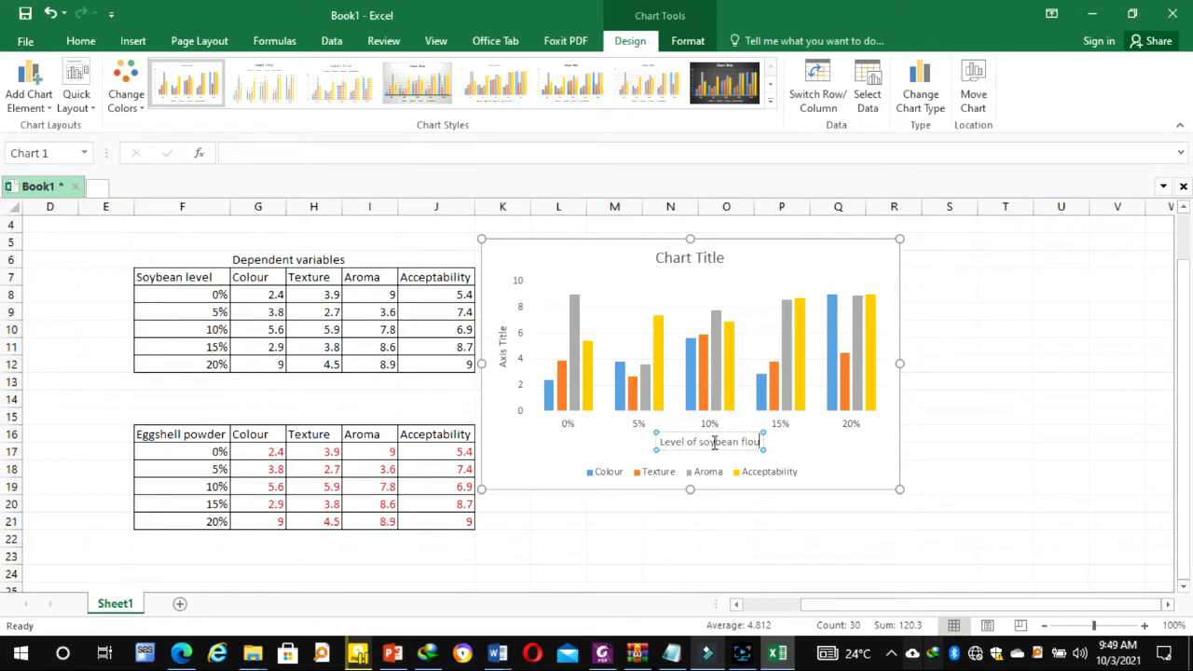
Title the vertical axis "Mean rating" and delete the placeholder chart title
{"action": "left_click", "coordinate": [495, 344]}
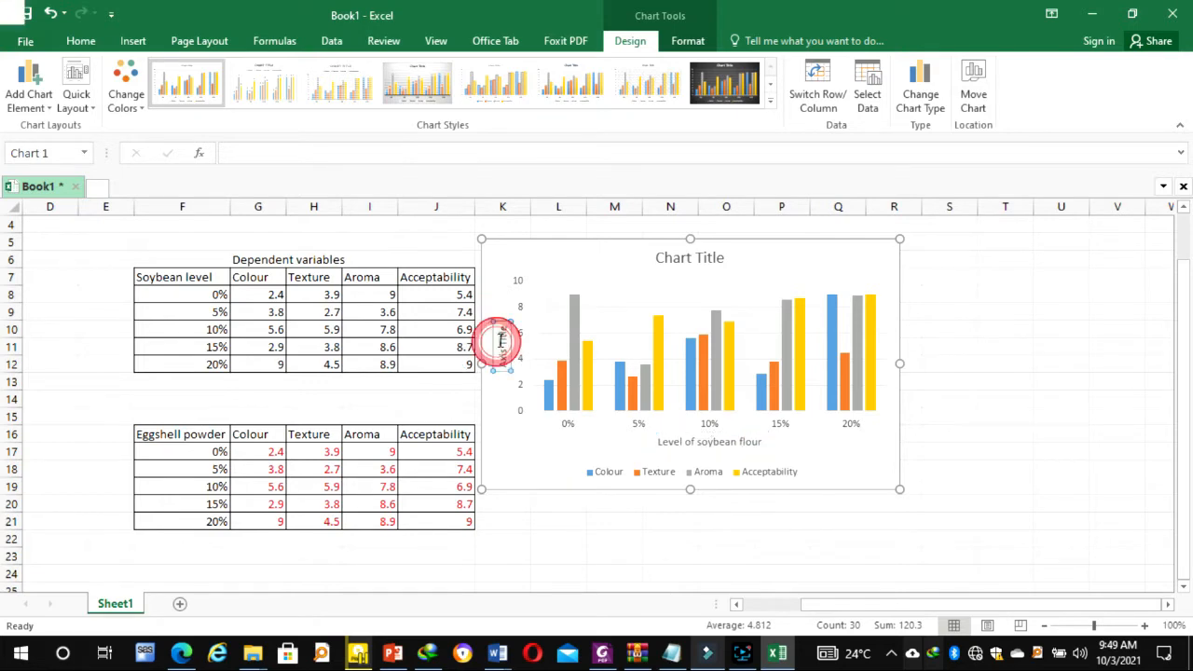
{"action": "triple_click", "coordinate": [499, 345]}
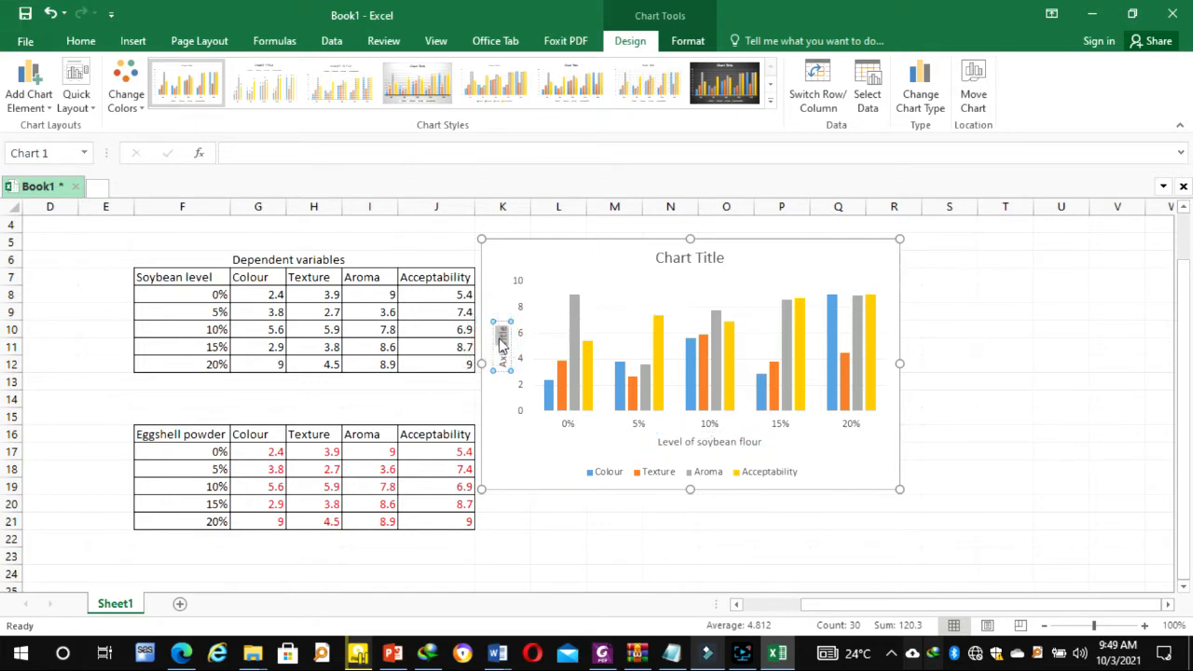
{"action": "type", "text": "Mean rating"}
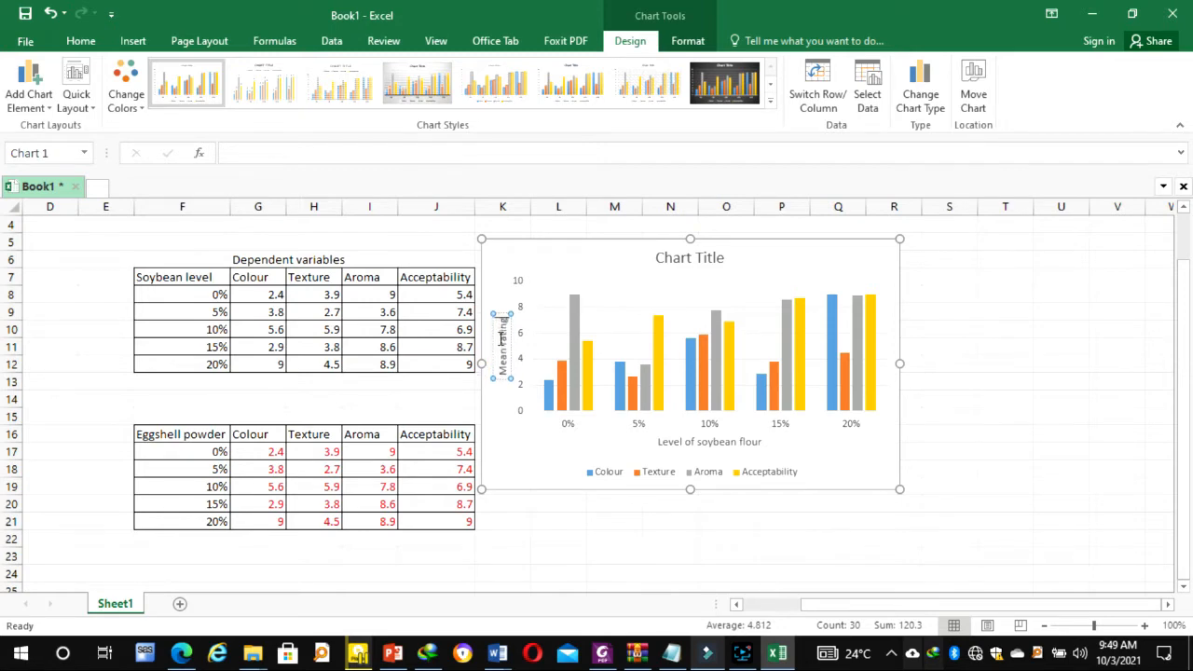
{"action": "left_click_drag", "start_coordinate": [503, 451], "coordinate": [507, 451]}
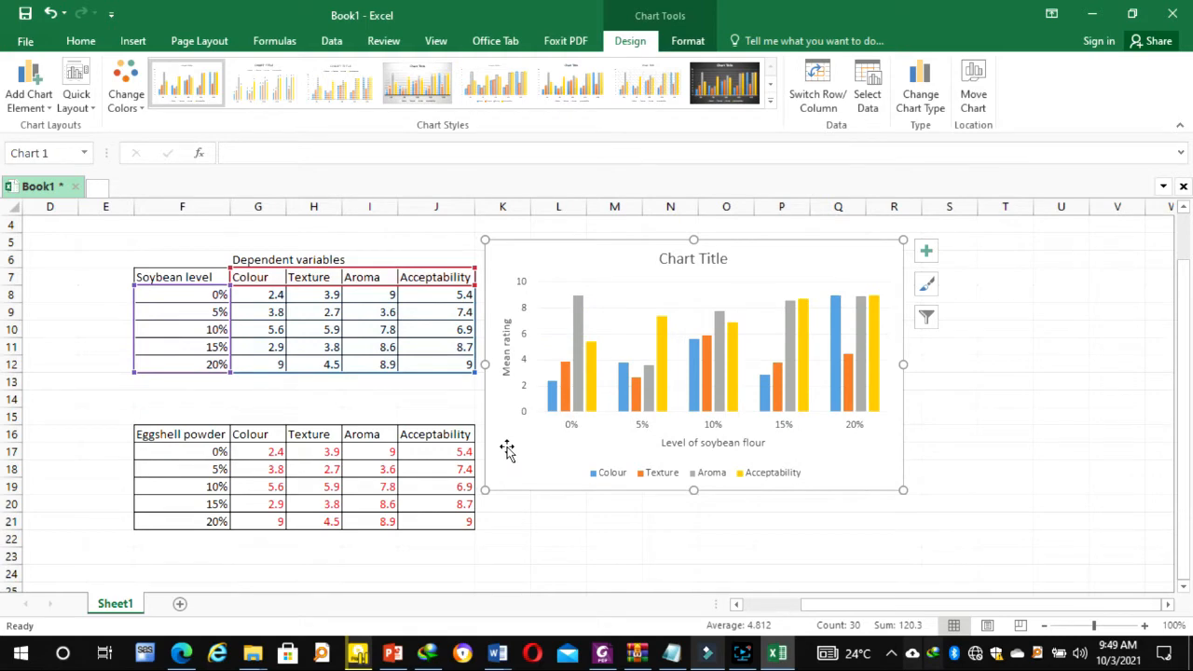
{"action": "left_click", "coordinate": [718, 264]}
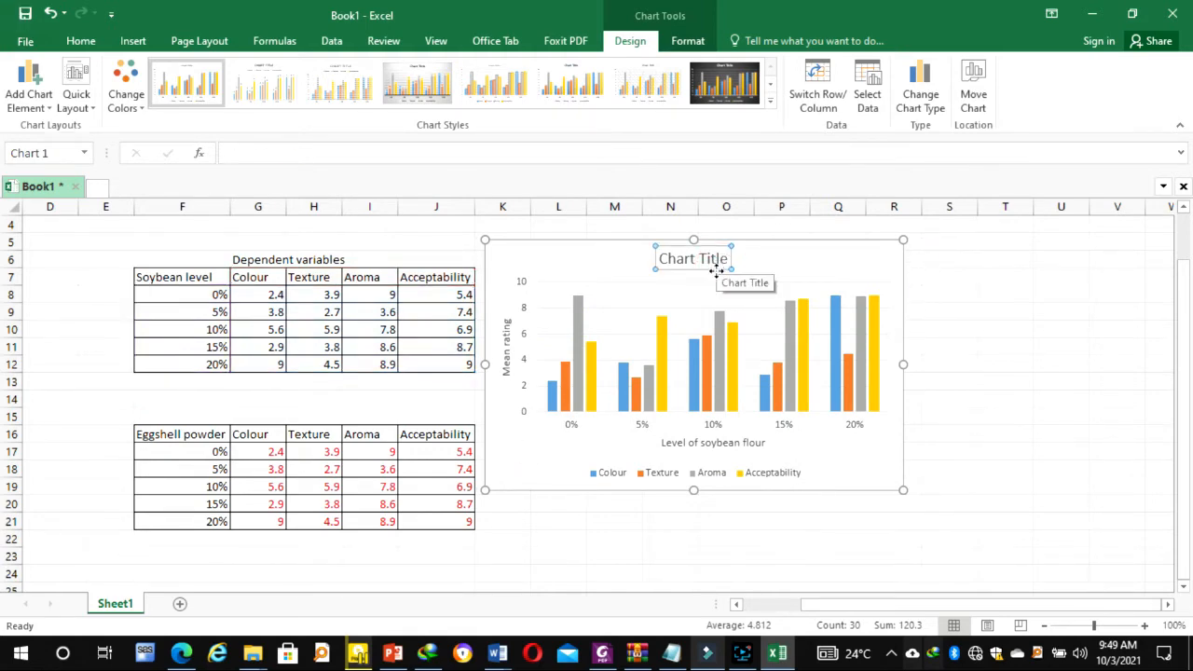
{"action": "key", "text": "Delete"}
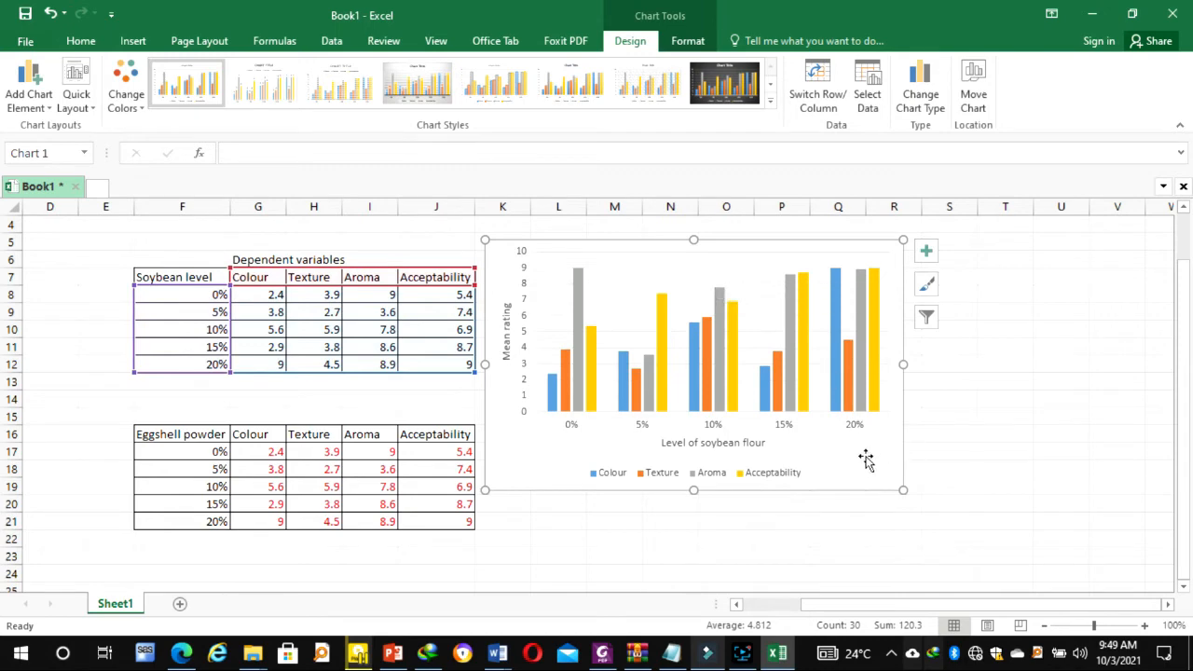
Format the horizontal category axis of the chart with a solid line
{"action": "left_click", "coordinate": [708, 425]}
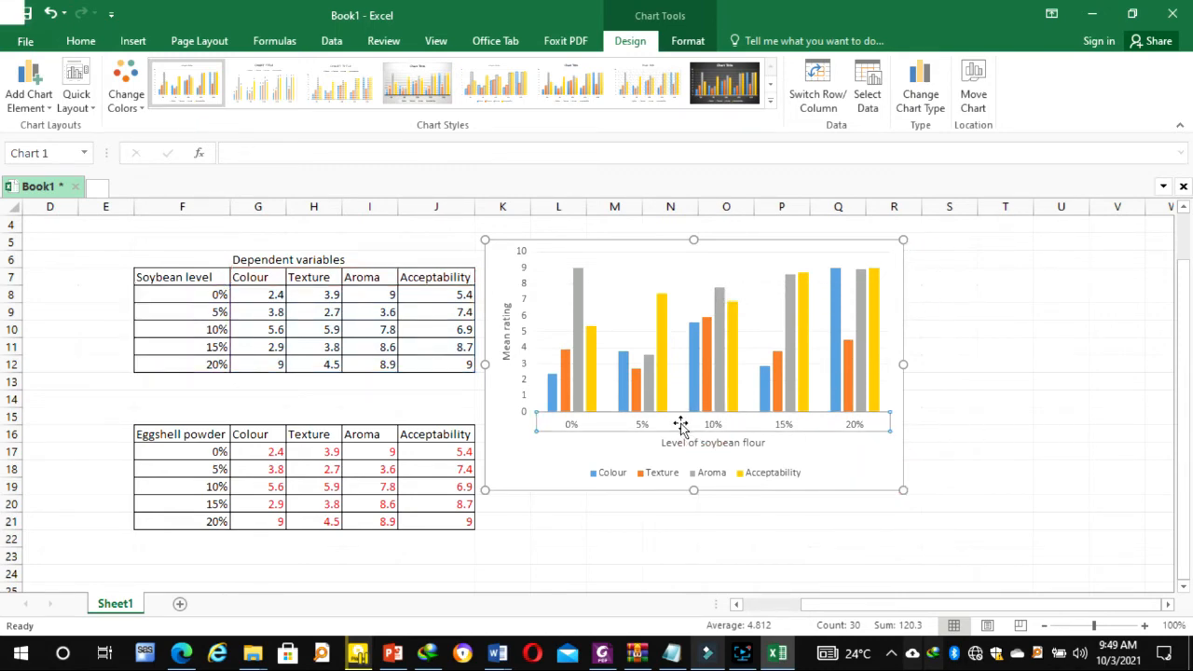
{"action": "double_click", "coordinate": [680, 425]}
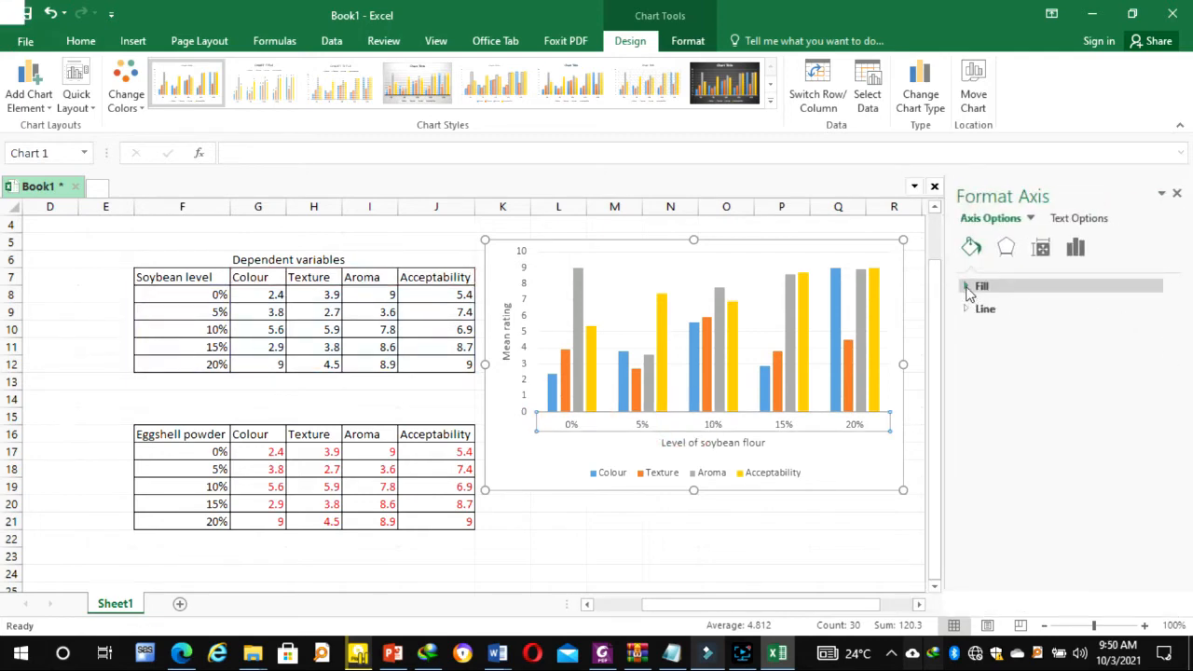
{"action": "left_click", "coordinate": [969, 310]}
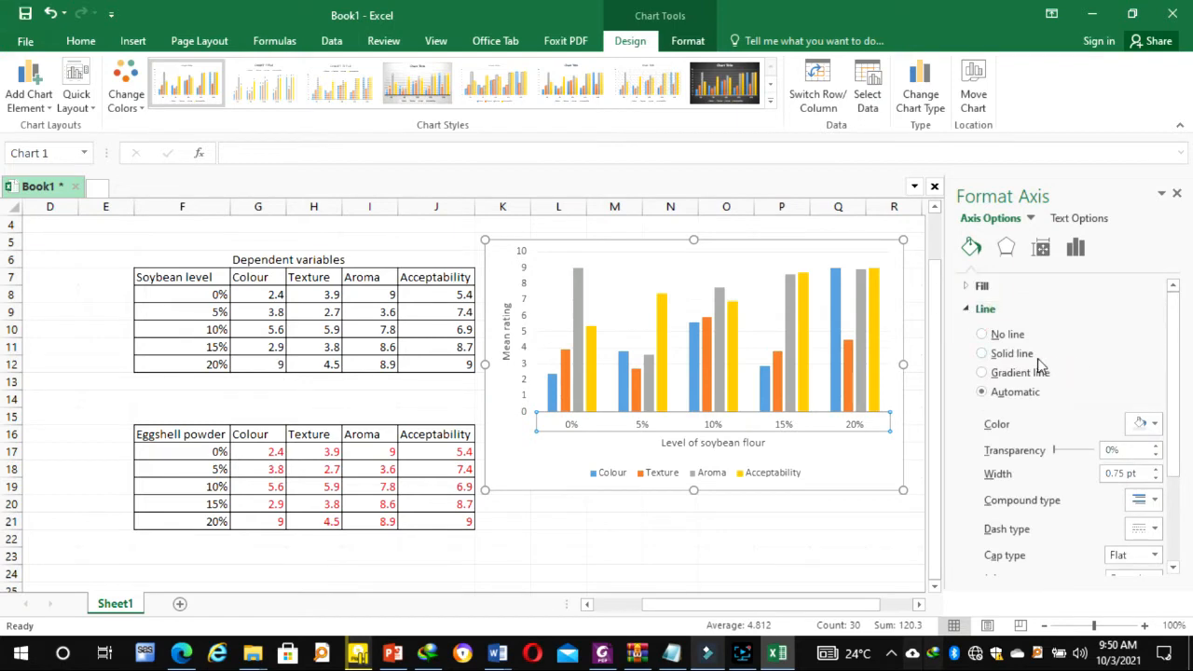
{"action": "left_click", "coordinate": [998, 358]}
{"action": "left_click", "coordinate": [505, 479]}
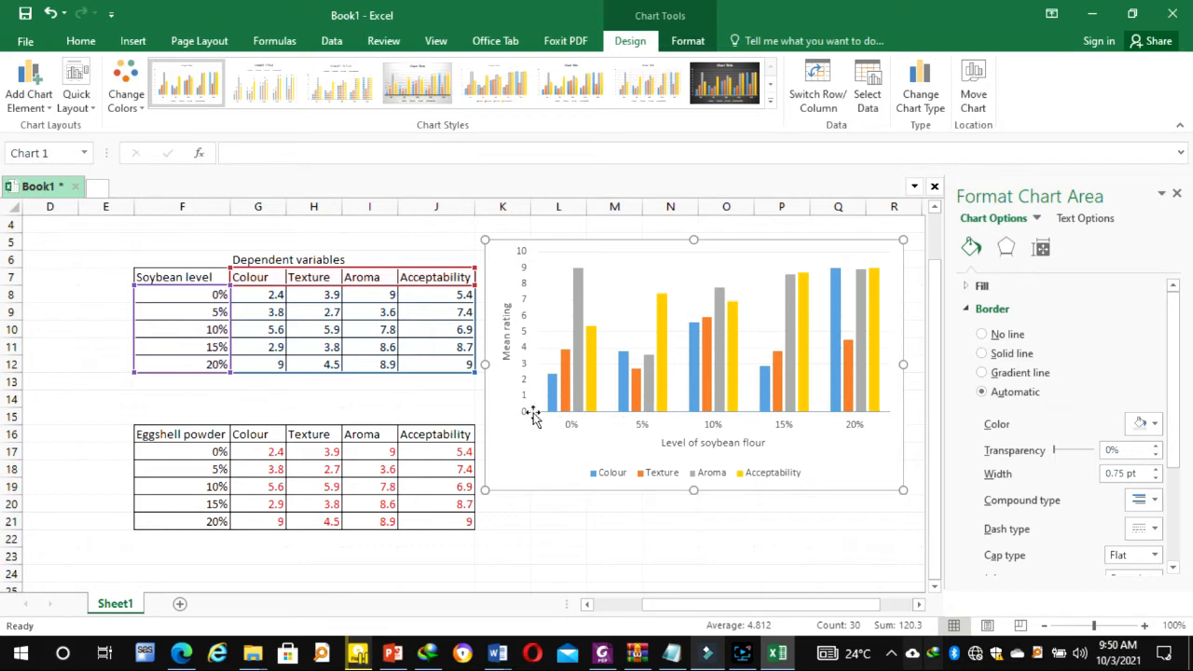
Give the vertical value axis a solid line as well
{"action": "left_click", "coordinate": [523, 354]}
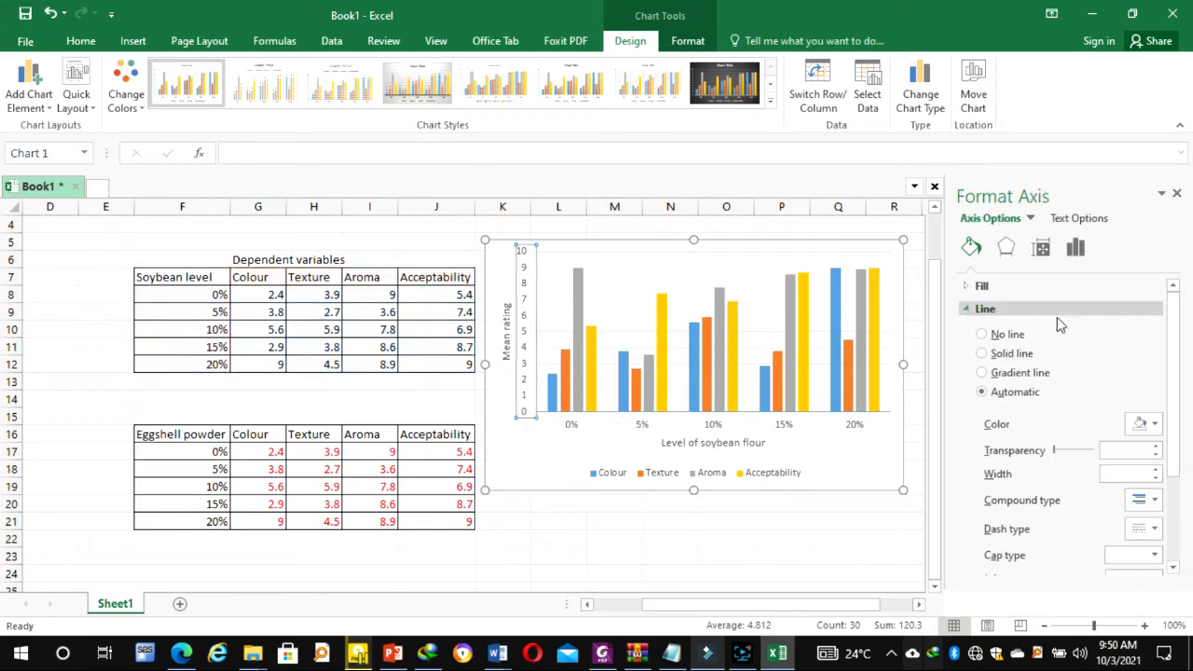
{"action": "left_click", "coordinate": [995, 358]}
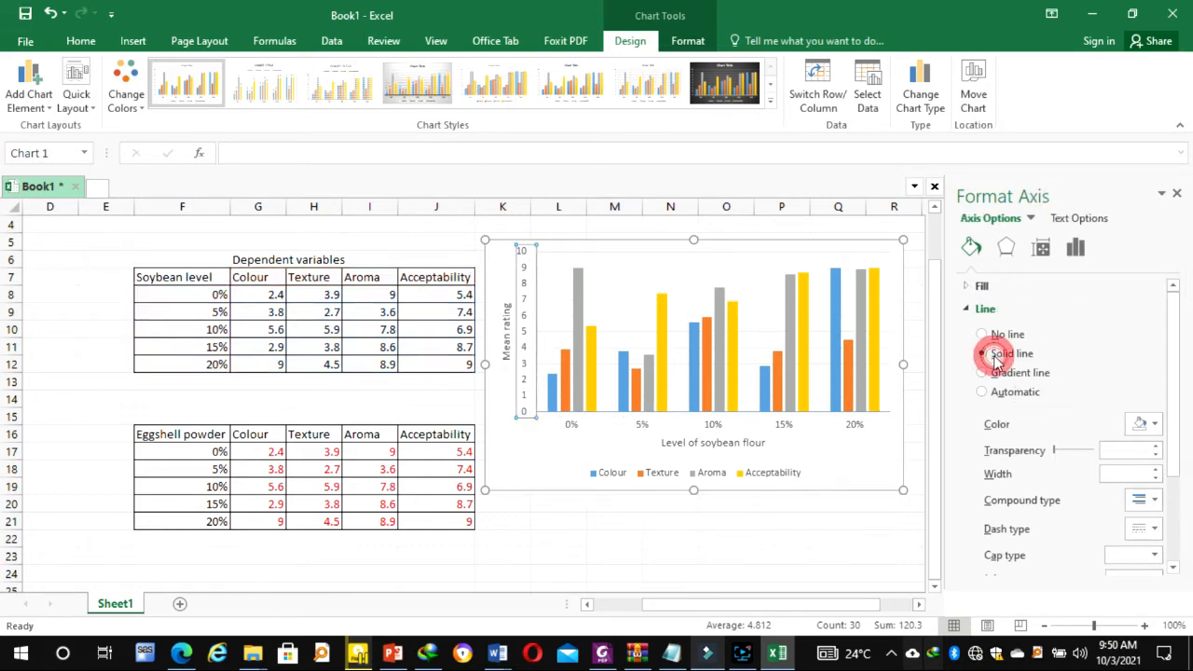
{"action": "left_click", "coordinate": [522, 455]}
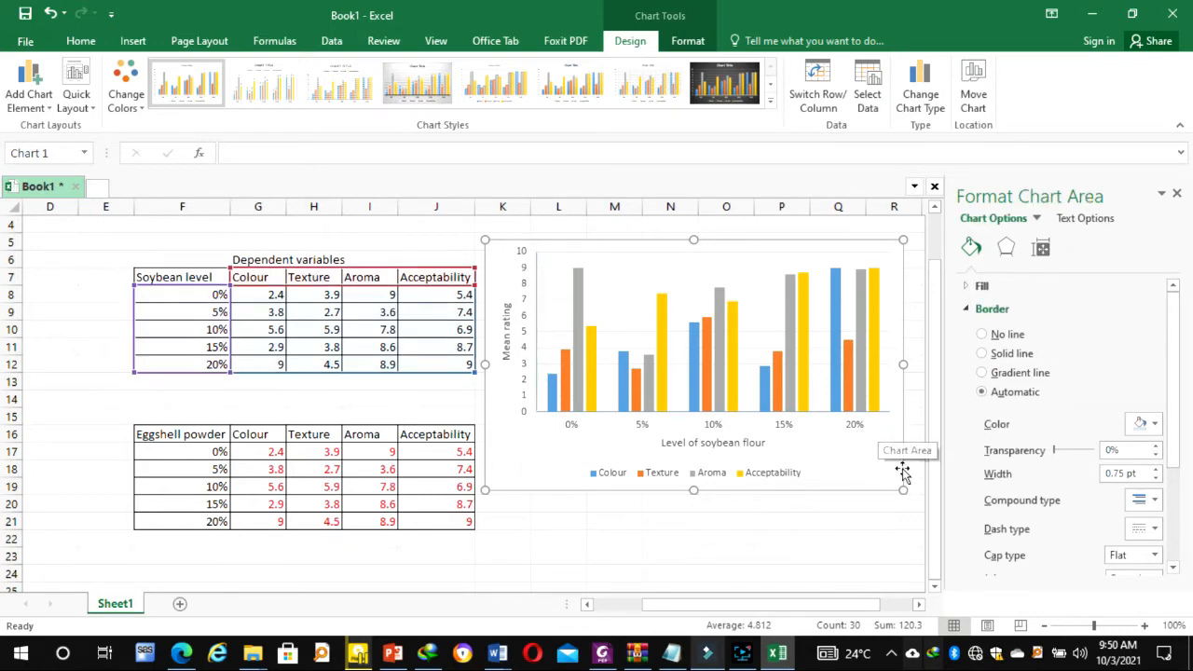
Remove the major gridlines from the chart's plot area
{"action": "left_click", "coordinate": [769, 284]}
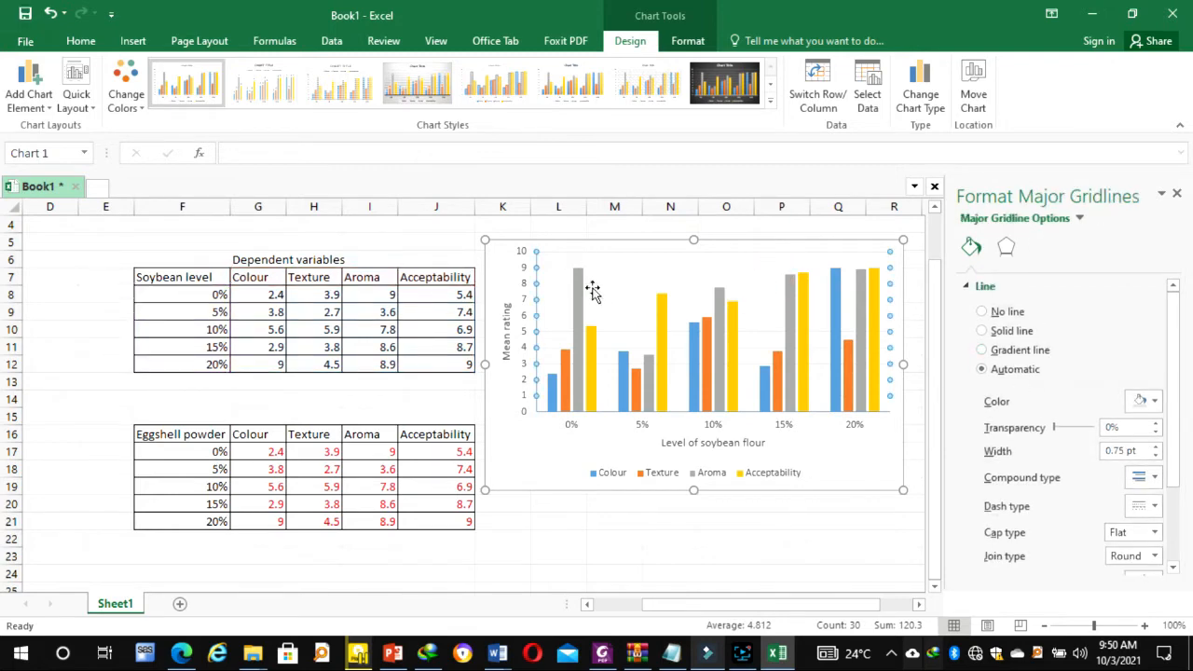
{"action": "left_click", "coordinate": [656, 260]}
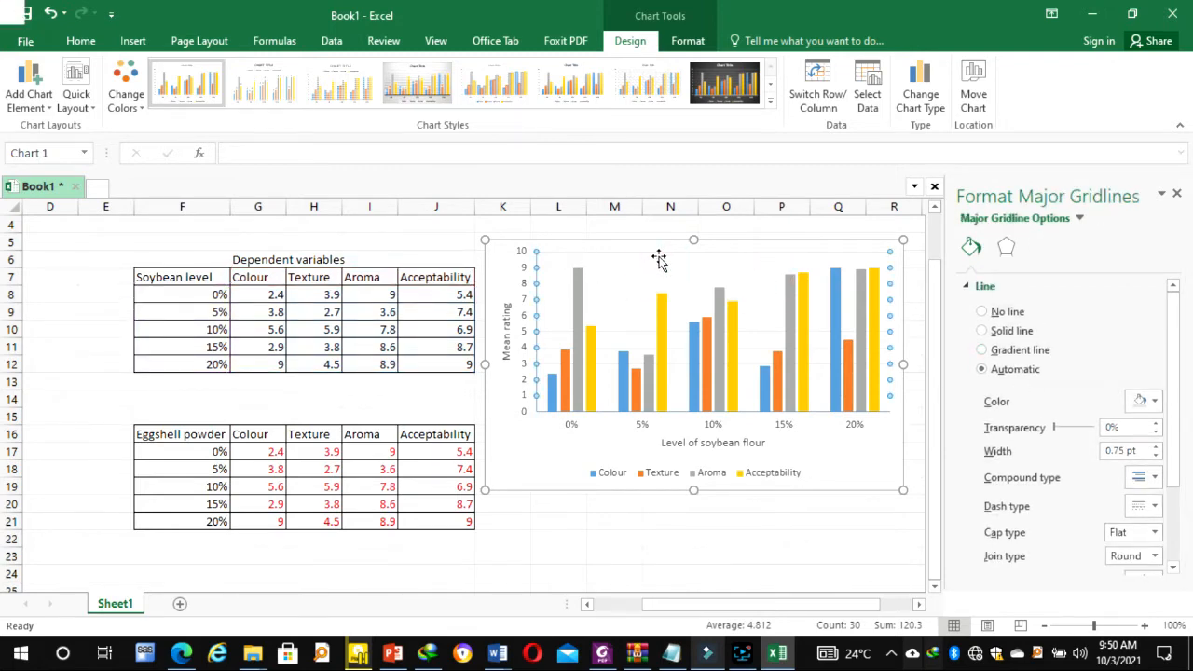
{"action": "left_click", "coordinate": [658, 257]}
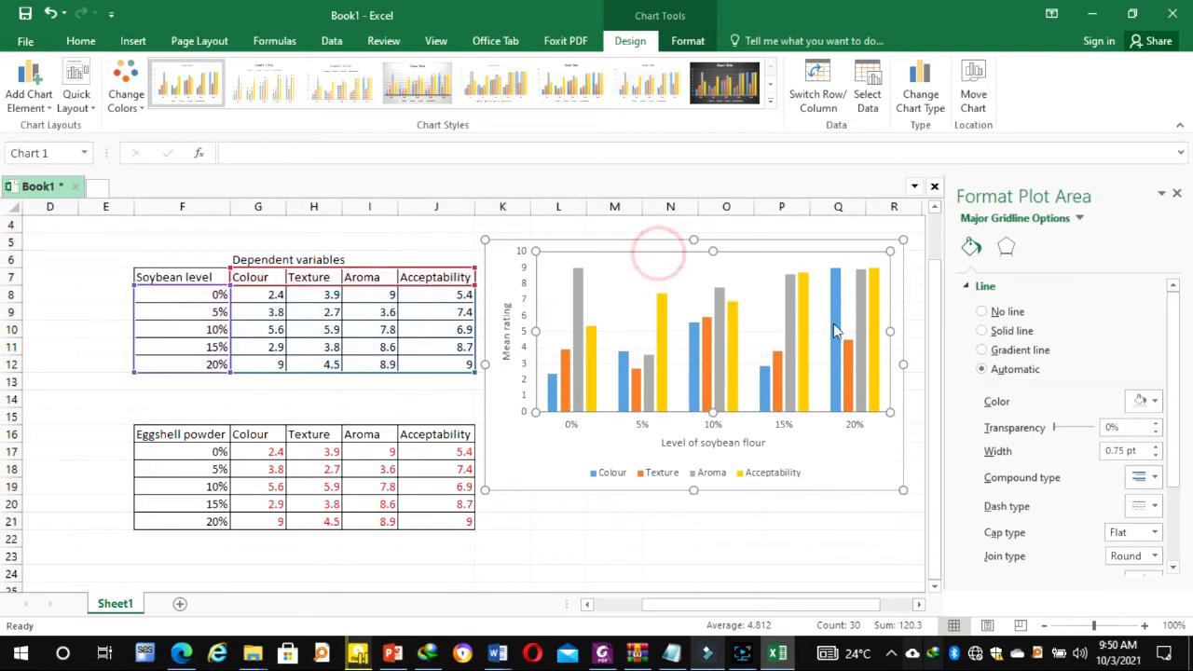
{"action": "left_click", "coordinate": [686, 319]}
{"action": "left_click", "coordinate": [804, 426]}
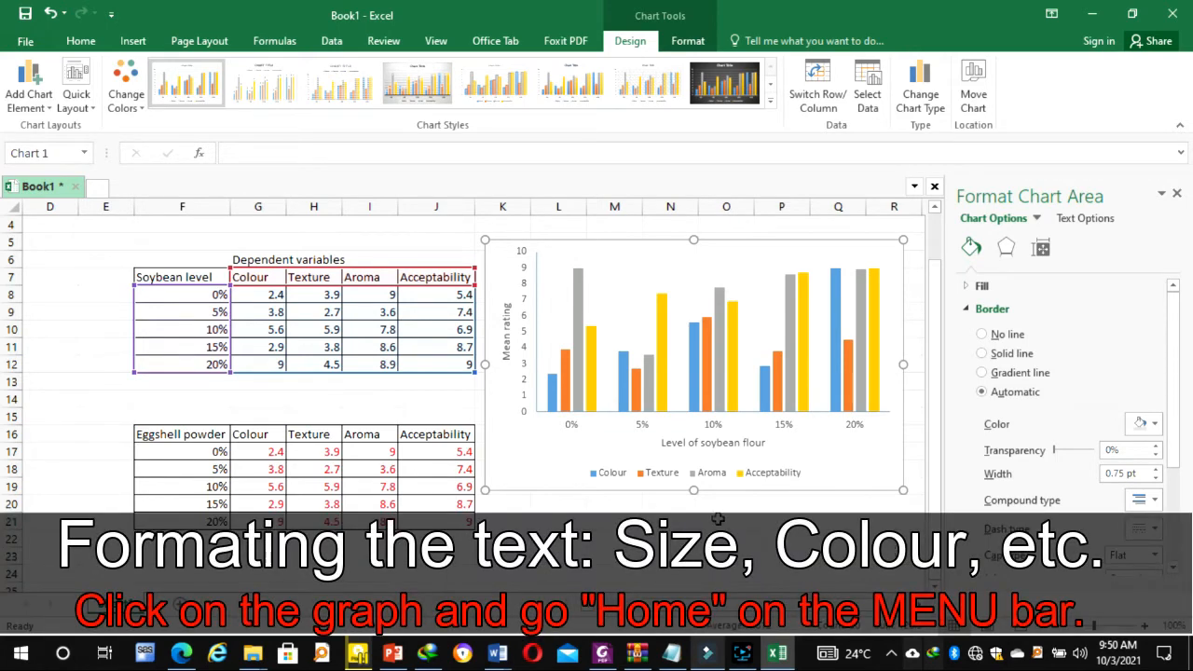
Change the font of all text in the chart to Times New Roman
{"action": "left_click", "coordinate": [565, 468]}
{"action": "left_click", "coordinate": [79, 44]}
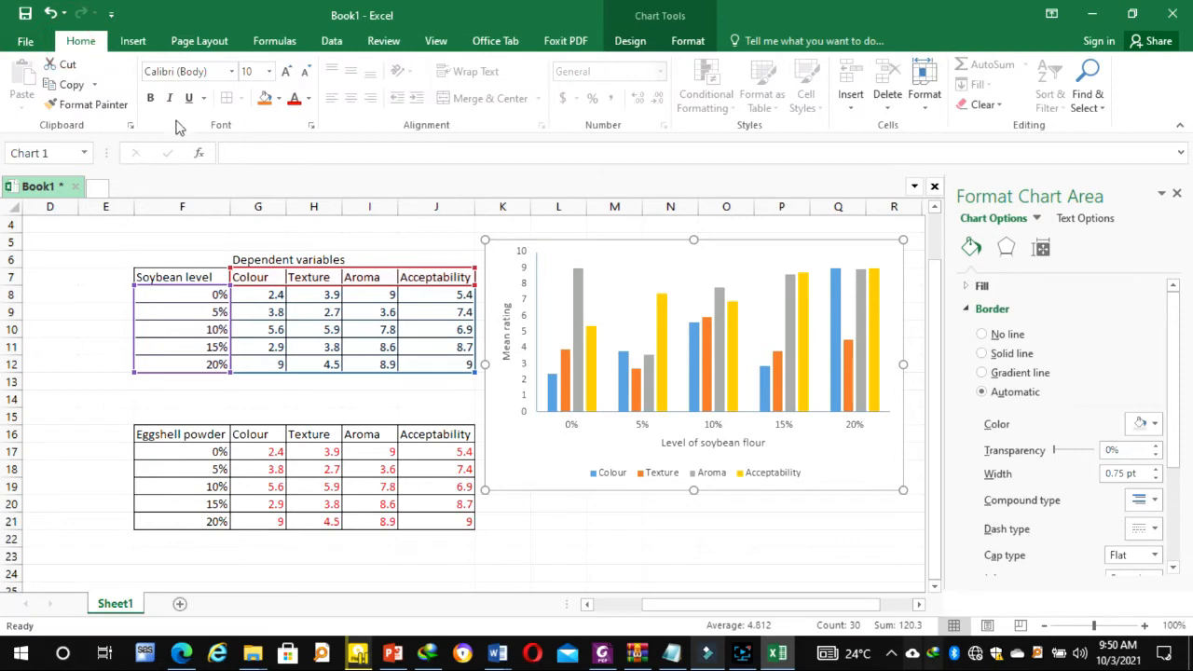
{"action": "left_click", "coordinate": [232, 72]}
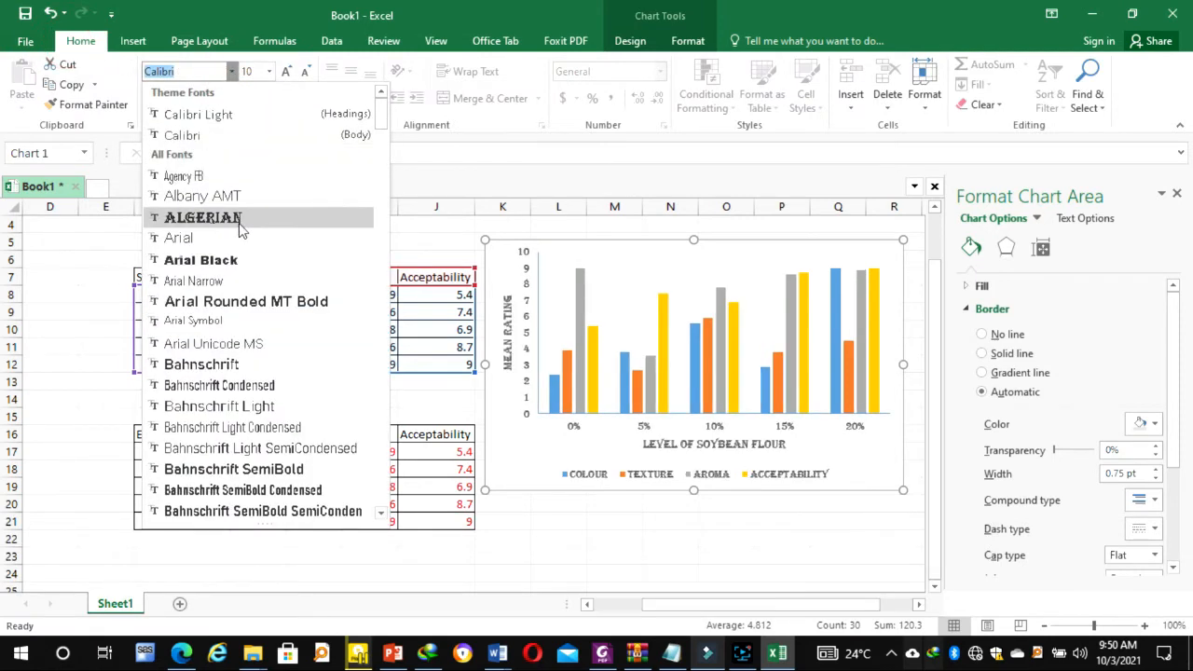
{"action": "scroll", "coordinate": [289, 246], "scroll_direction": "down", "scroll_amount": 10}
{"action": "scroll", "coordinate": [289, 266], "scroll_direction": "down", "scroll_amount": 8}
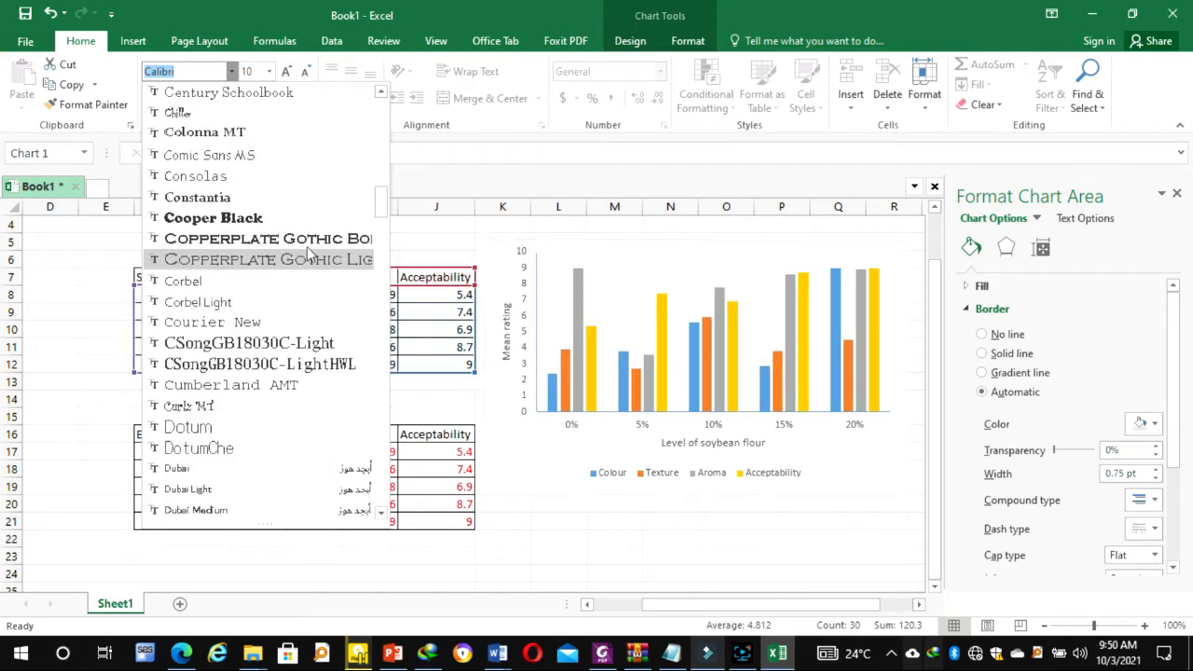
{"action": "left_click_drag", "start_coordinate": [383, 221], "coordinate": [381, 476]}
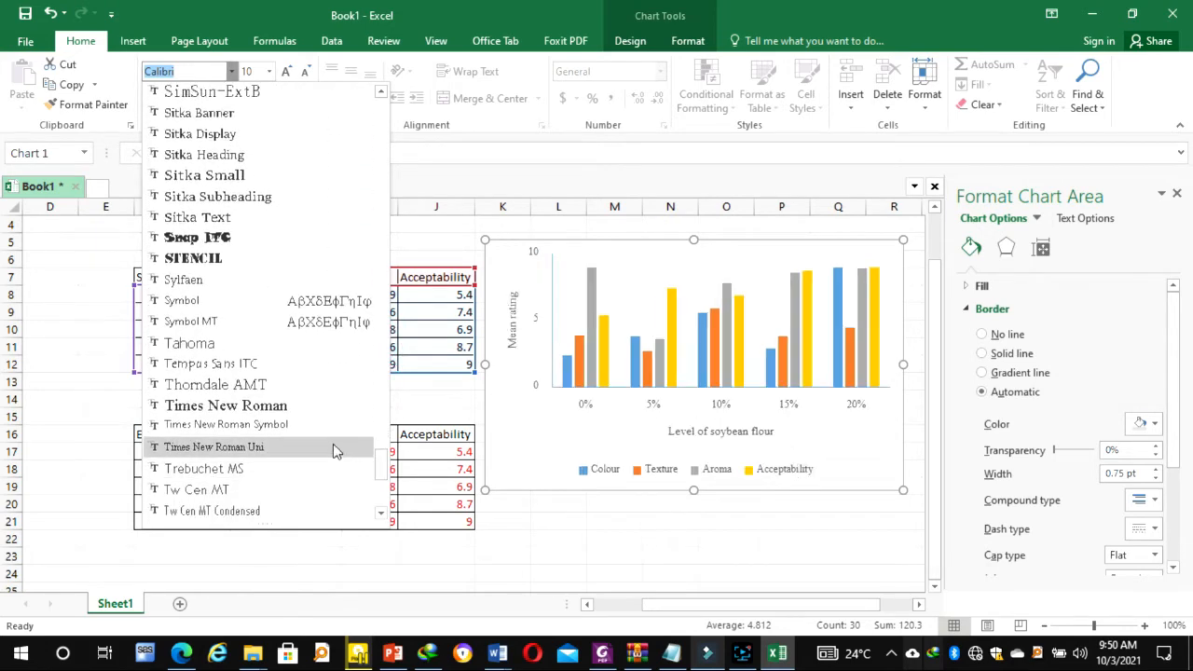
{"action": "left_click", "coordinate": [236, 407]}
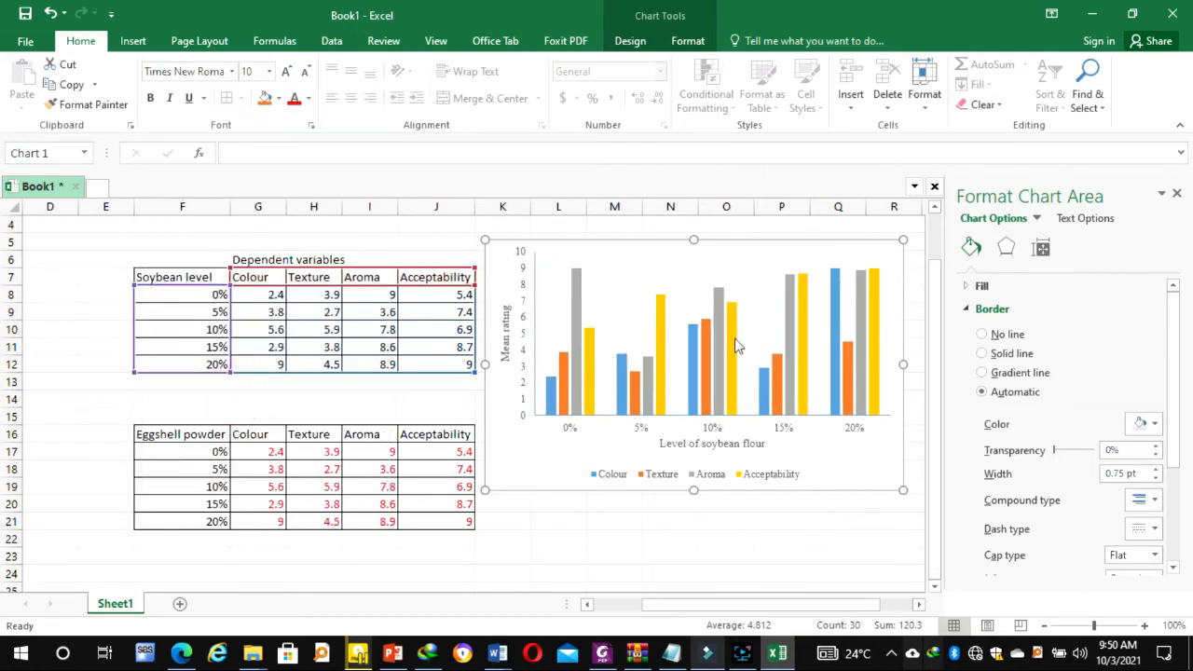
Set the font size of all chart text to 12
{"action": "left_click", "coordinate": [570, 464]}
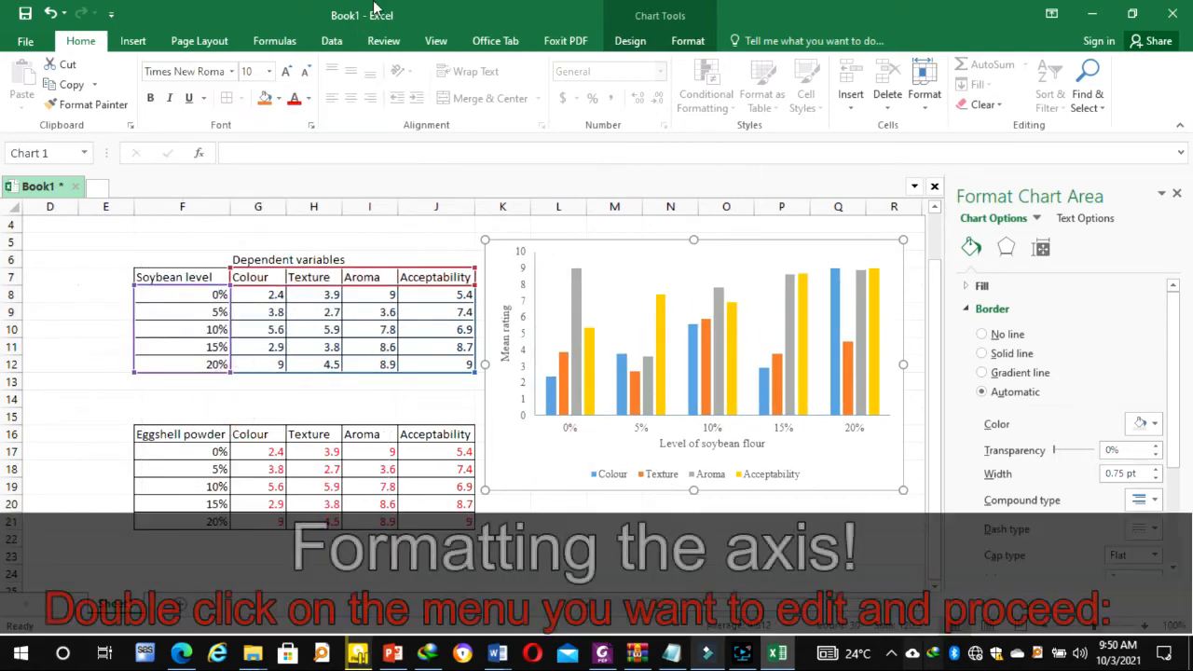
{"action": "left_click", "coordinate": [267, 71]}
{"action": "left_click", "coordinate": [247, 175]}
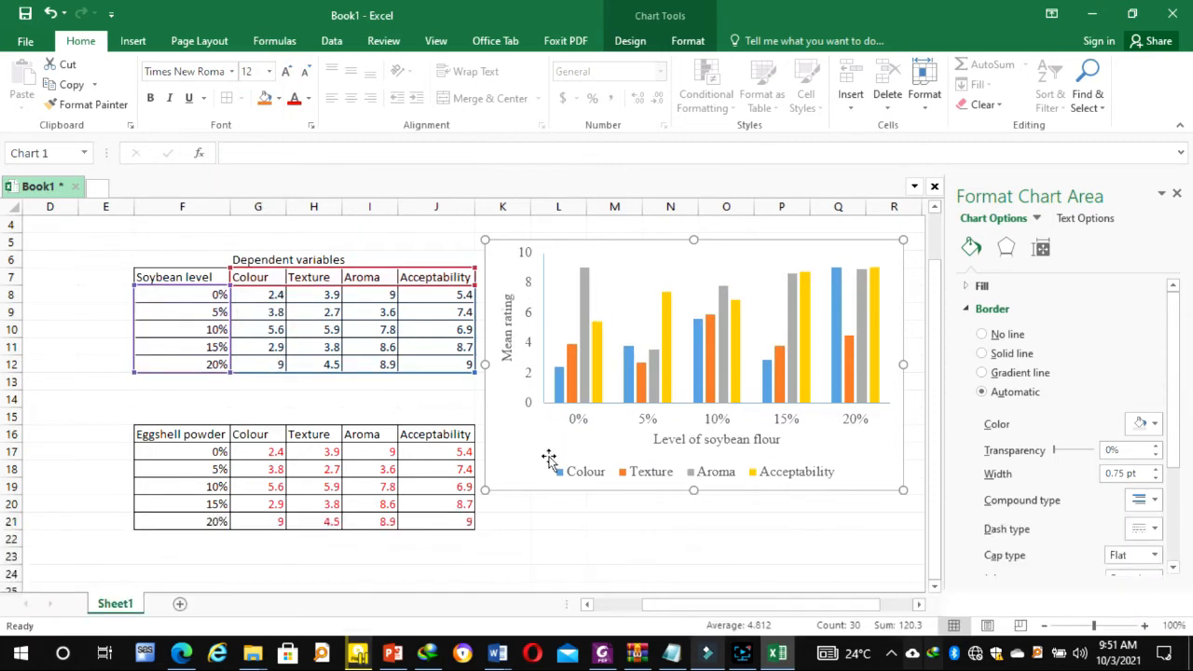
Set the colour of all chart text to the automatic black
{"action": "left_click", "coordinate": [503, 451]}
{"action": "left_click", "coordinate": [309, 98]}
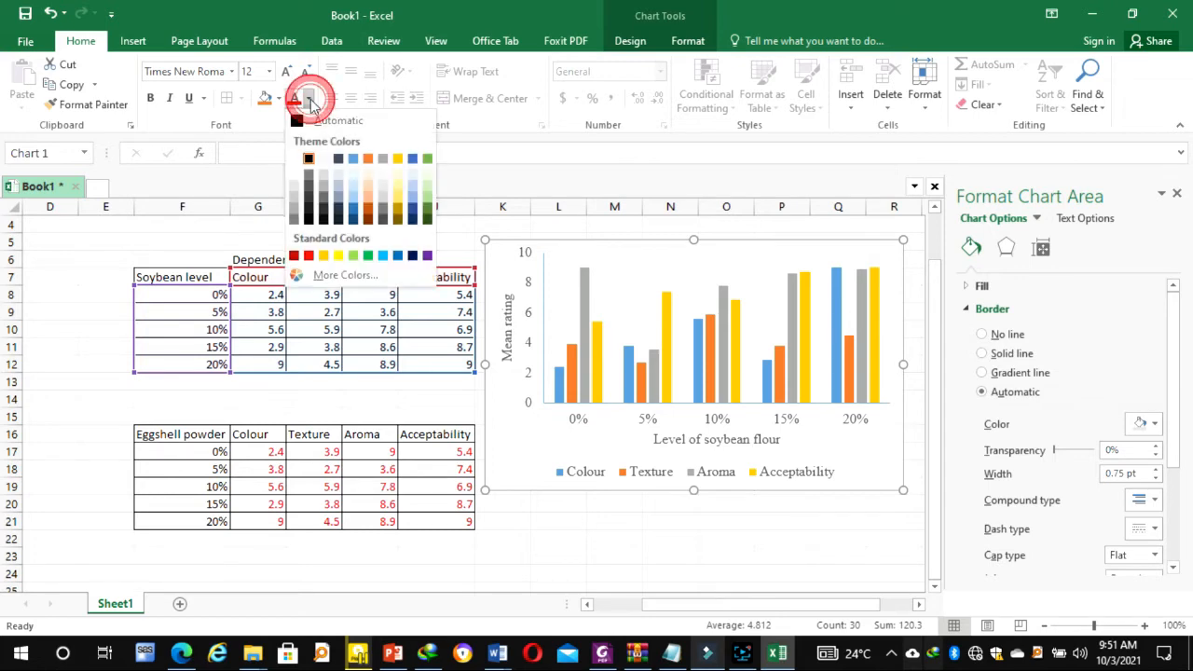
{"action": "left_click", "coordinate": [308, 121]}
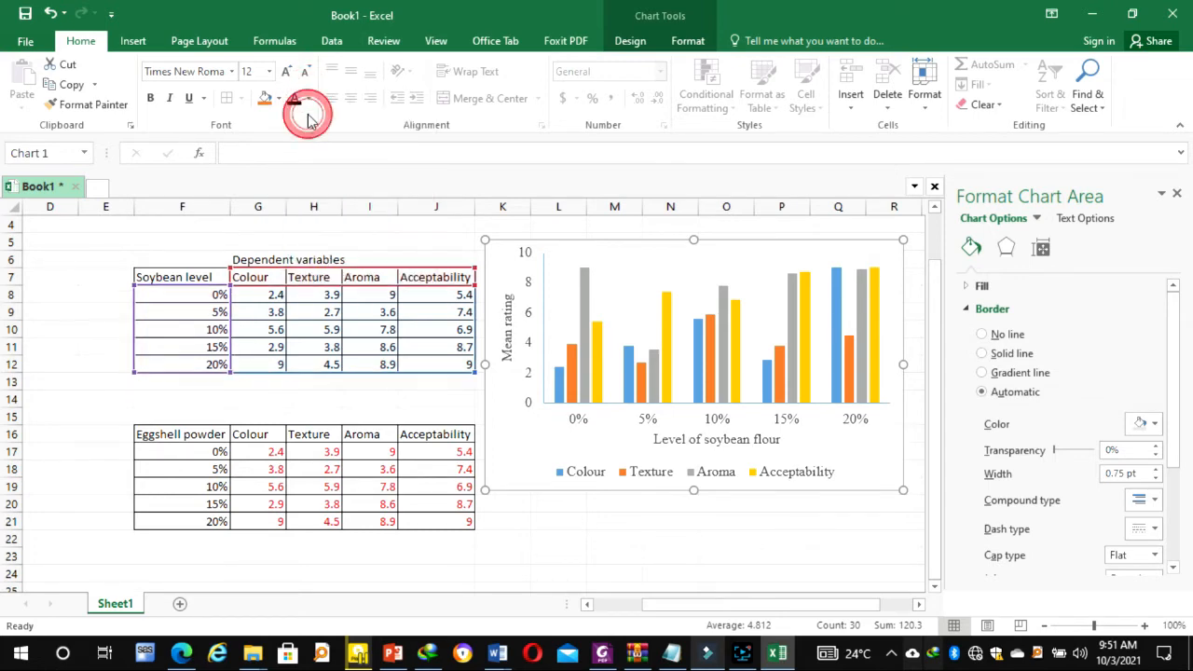
{"action": "left_click", "coordinate": [510, 469]}
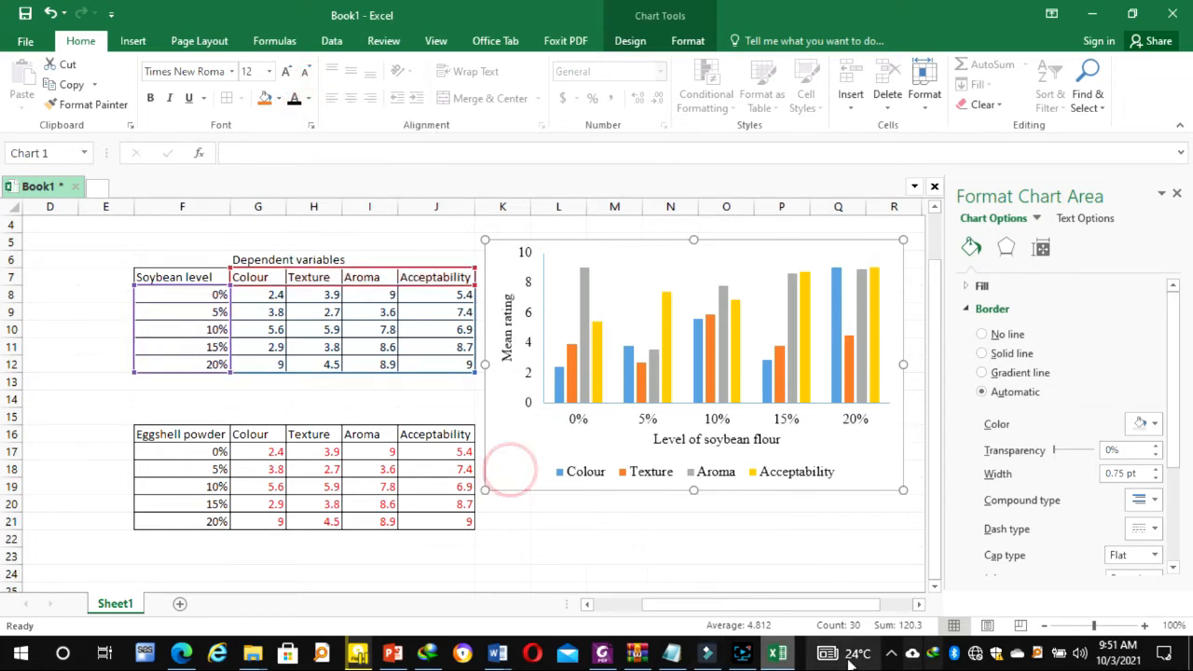
Fill the Colour series bars with the wide upward diagonal stripe pattern and give them a solid line border
{"action": "left_click", "coordinate": [558, 383]}
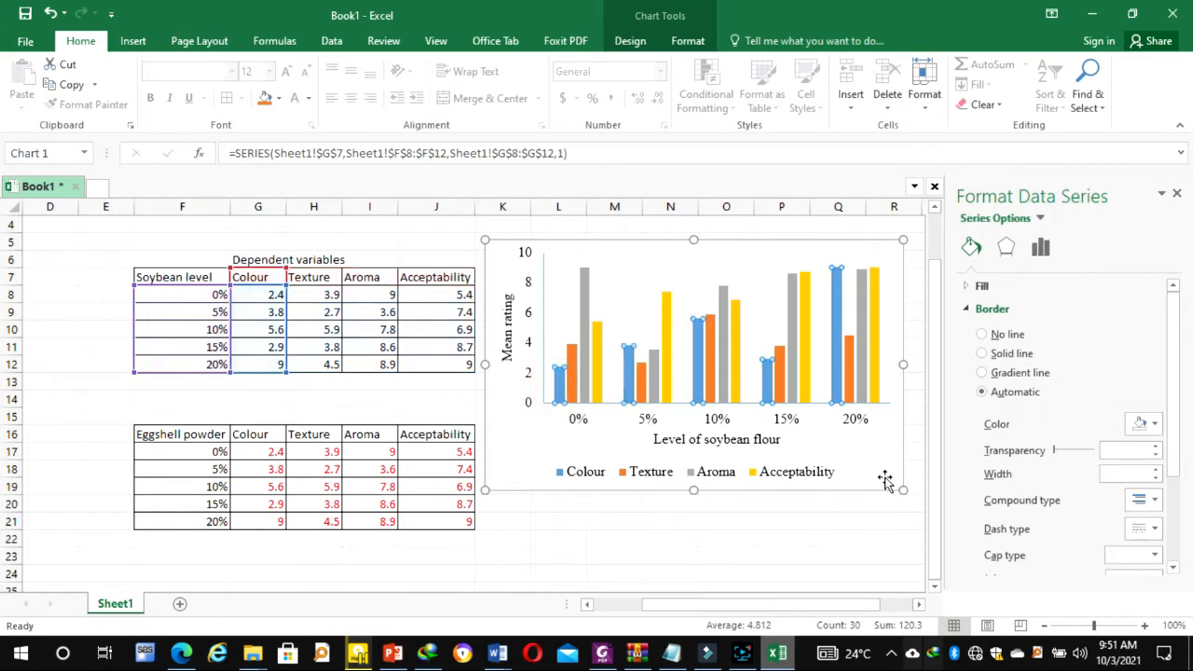
{"action": "left_click", "coordinate": [971, 286]}
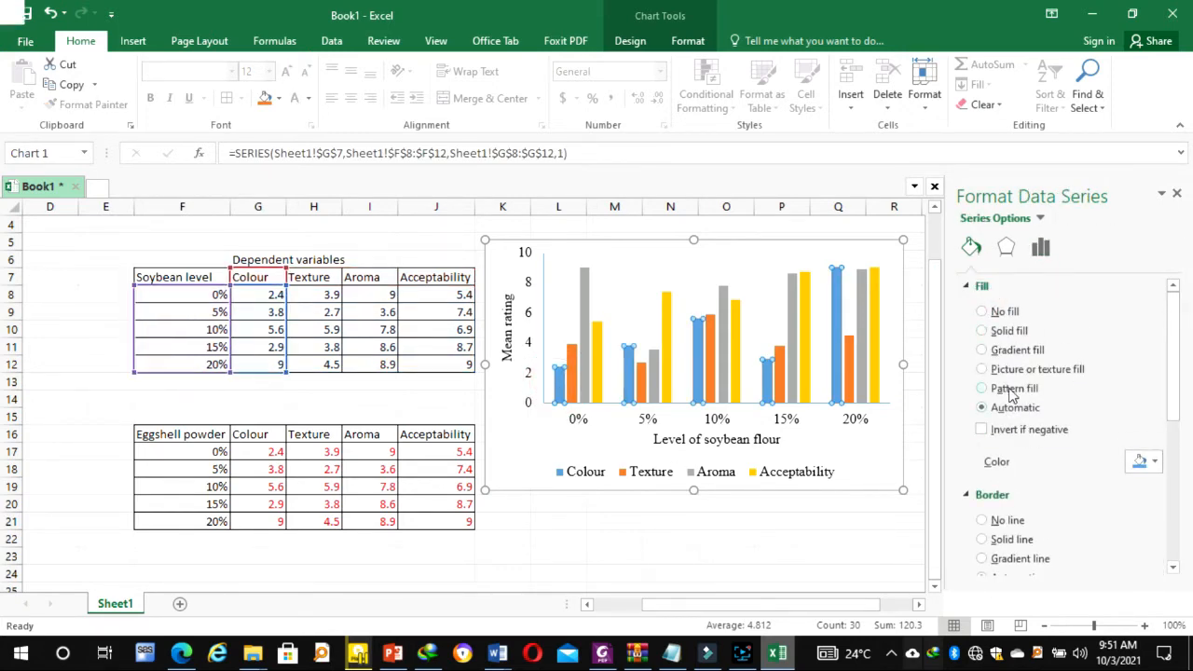
{"action": "left_click", "coordinate": [988, 332]}
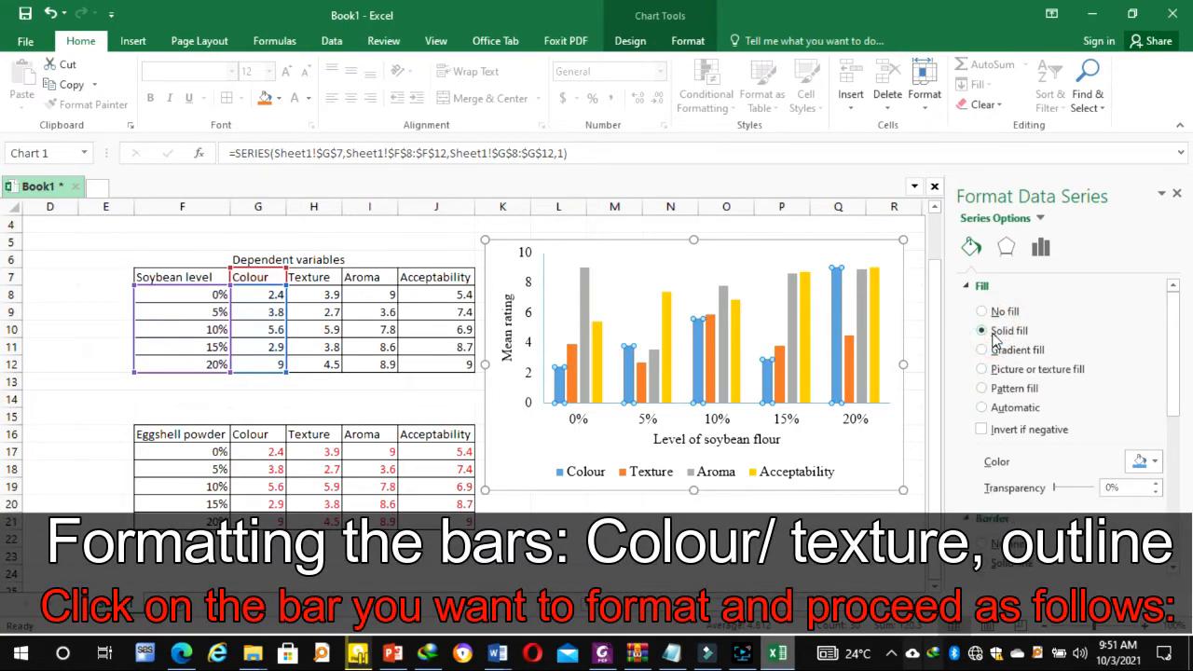
{"action": "left_click", "coordinate": [1007, 389]}
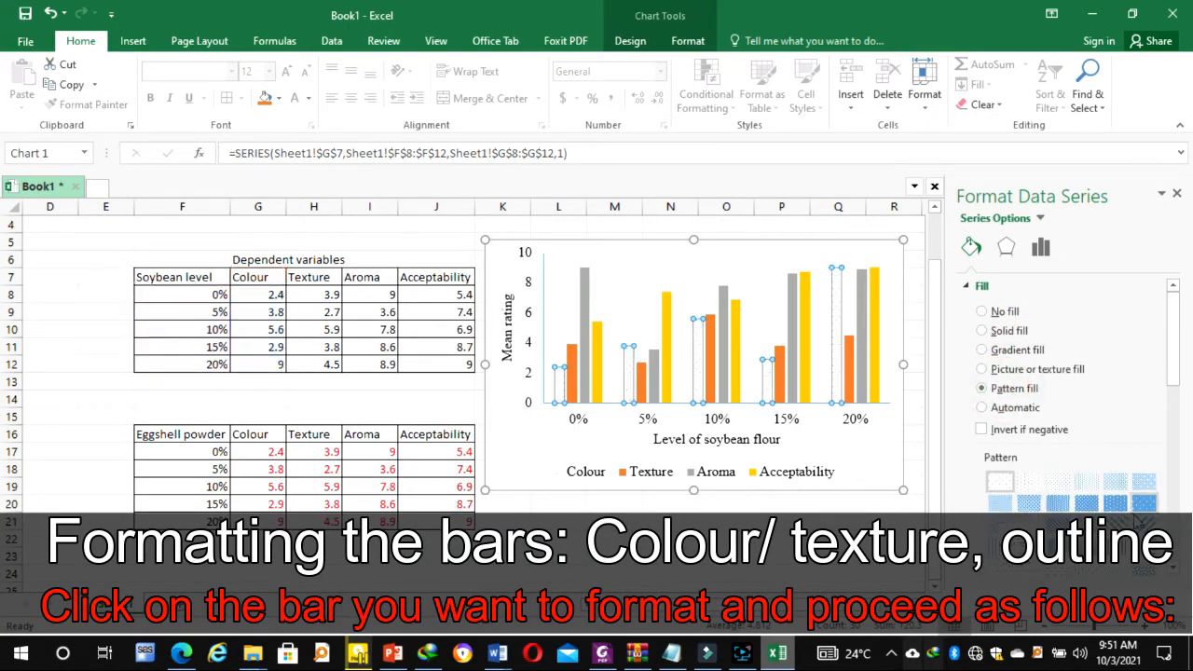
{"action": "left_click", "coordinate": [1141, 525]}
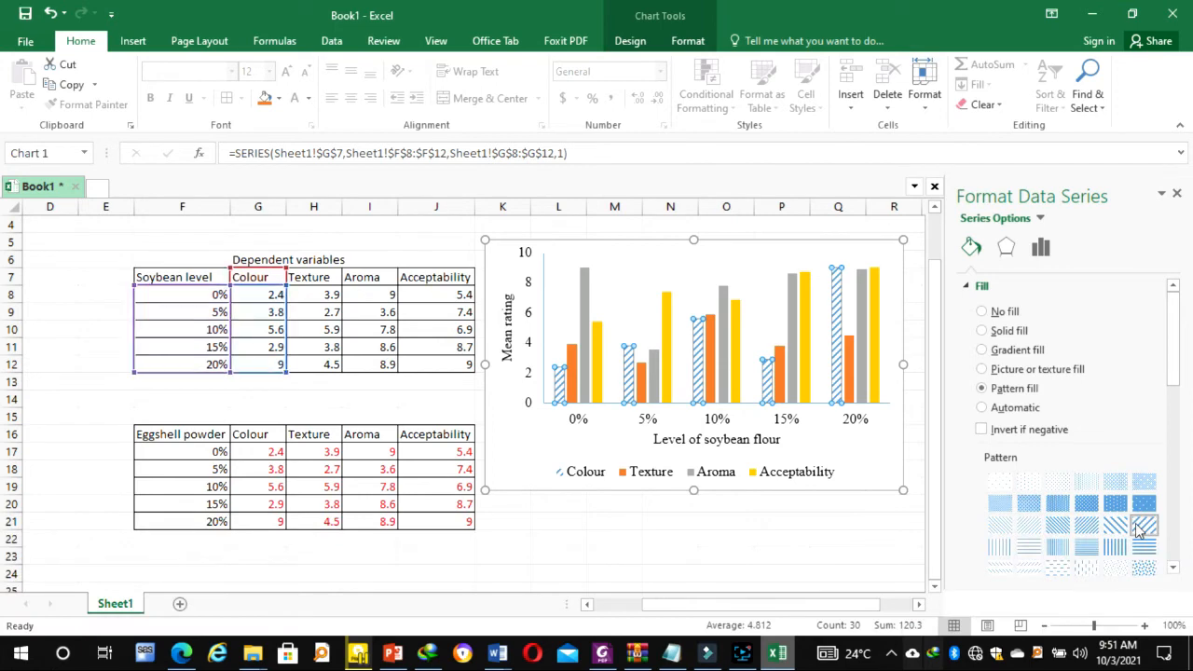
{"action": "scroll", "coordinate": [999, 333], "scroll_direction": "down", "scroll_amount": 5}
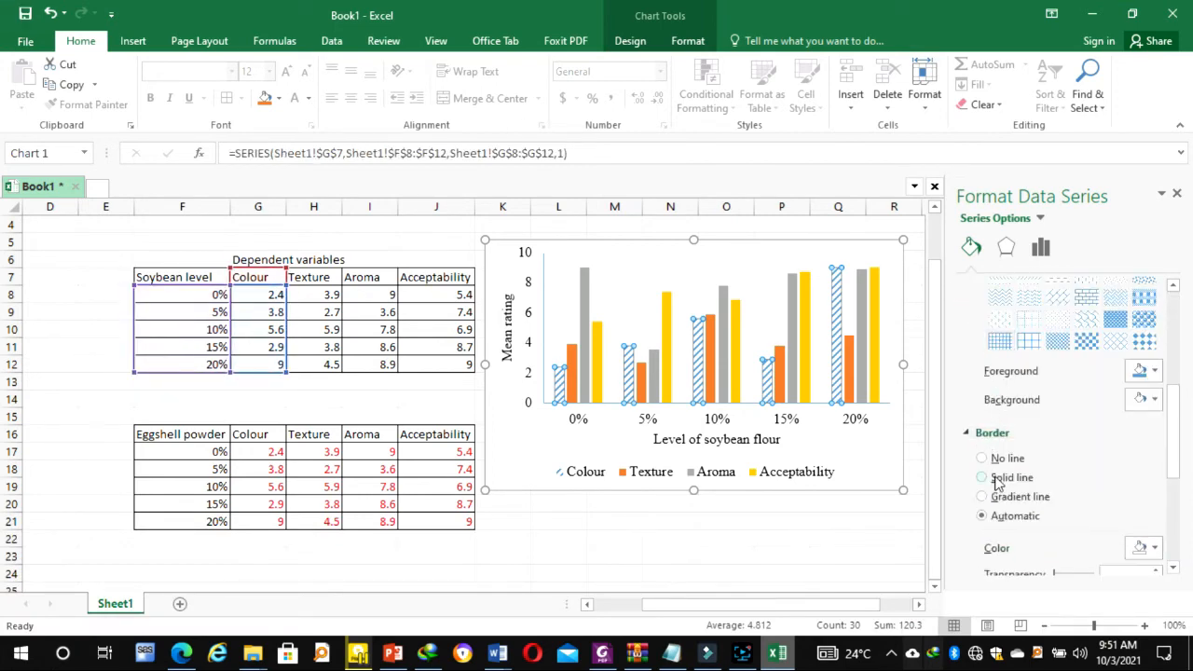
{"action": "left_click", "coordinate": [997, 478]}
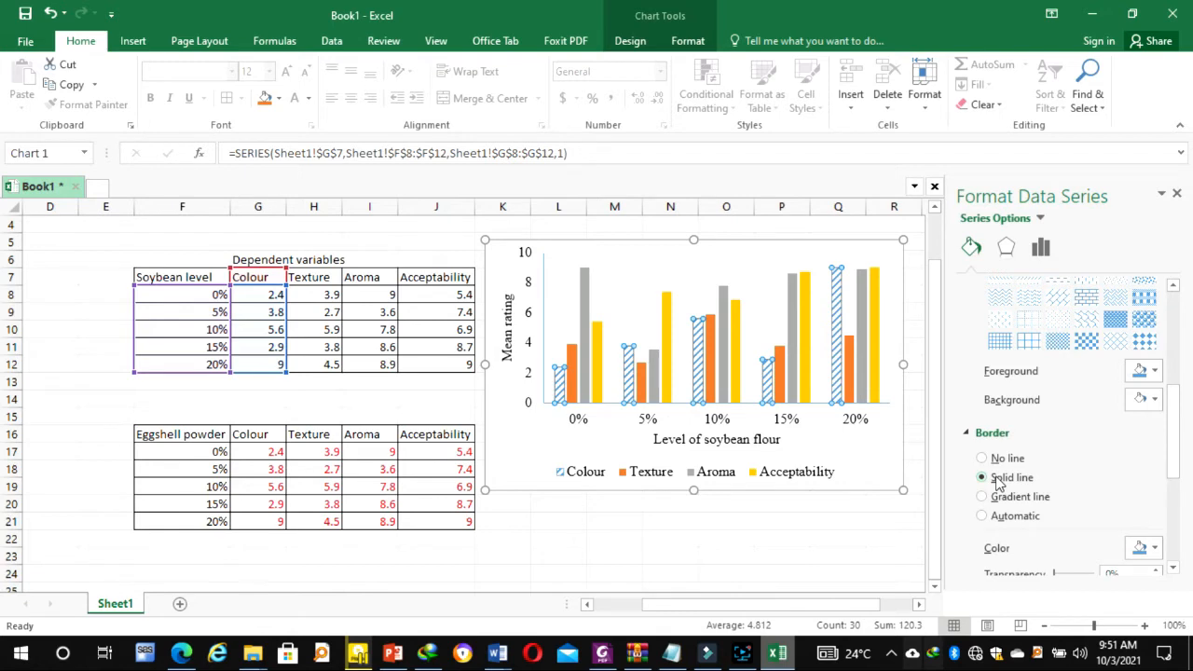
Fill the Texture series bars with the large confetti pattern and give them a solid line border
{"action": "left_click", "coordinate": [571, 365]}
{"action": "scroll", "coordinate": [1085, 321], "scroll_direction": "up", "scroll_amount": 5}
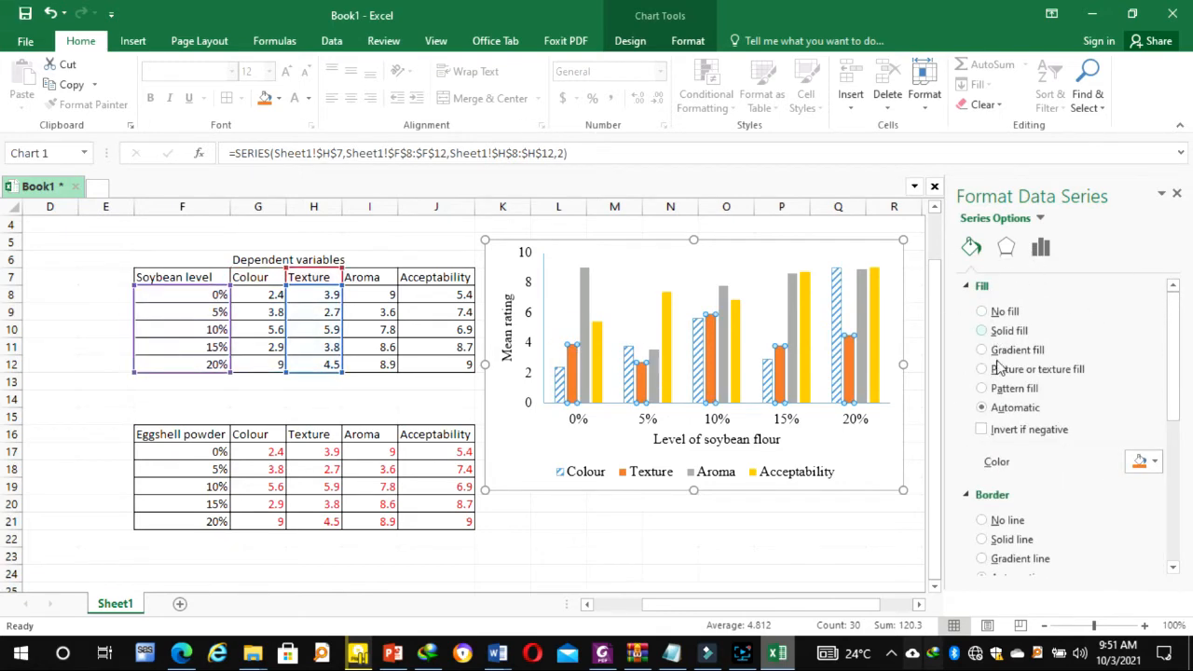
{"action": "left_click", "coordinate": [993, 388]}
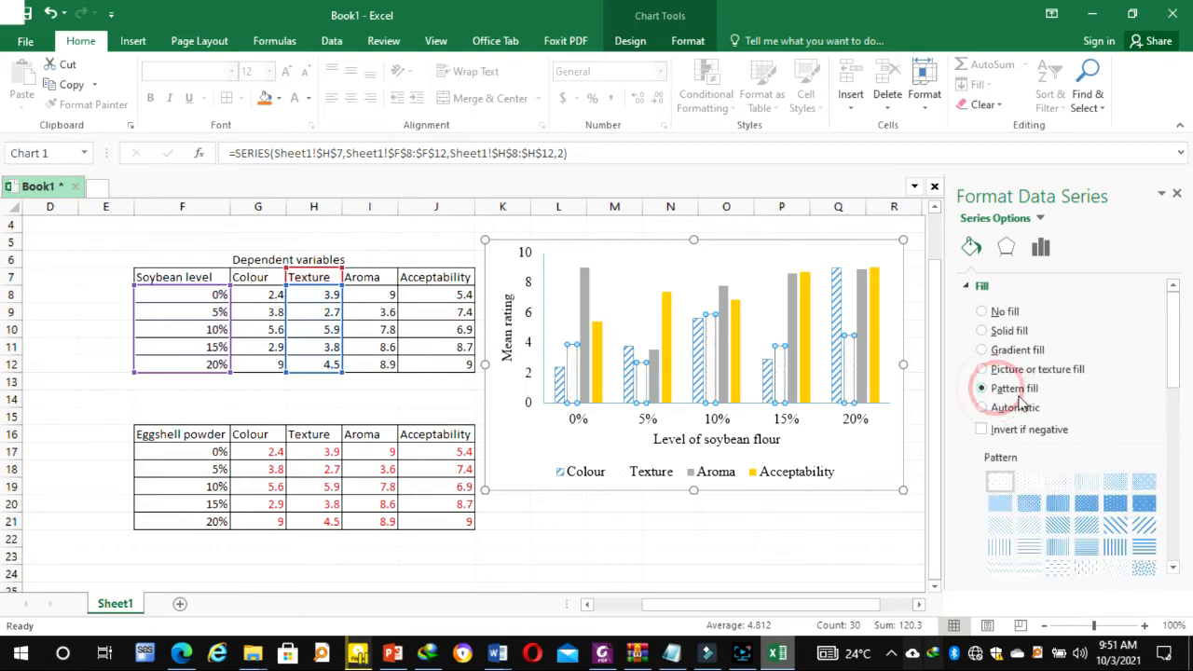
{"action": "left_click", "coordinate": [1143, 568]}
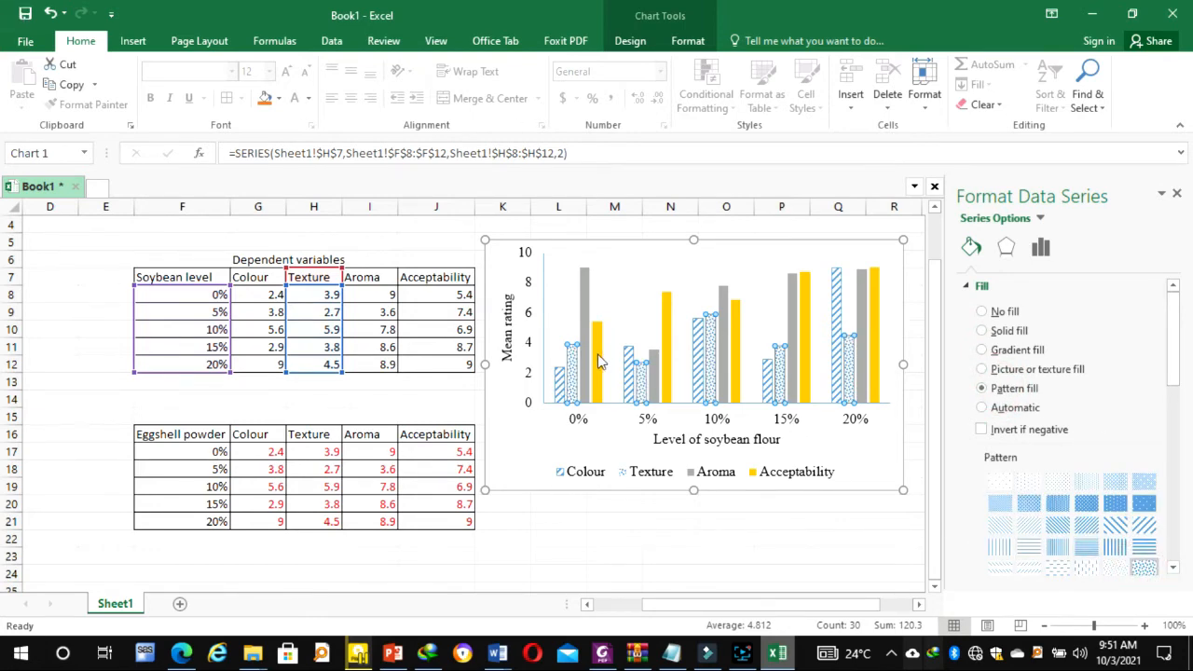
{"action": "scroll", "coordinate": [1080, 363], "scroll_direction": "down", "scroll_amount": 8}
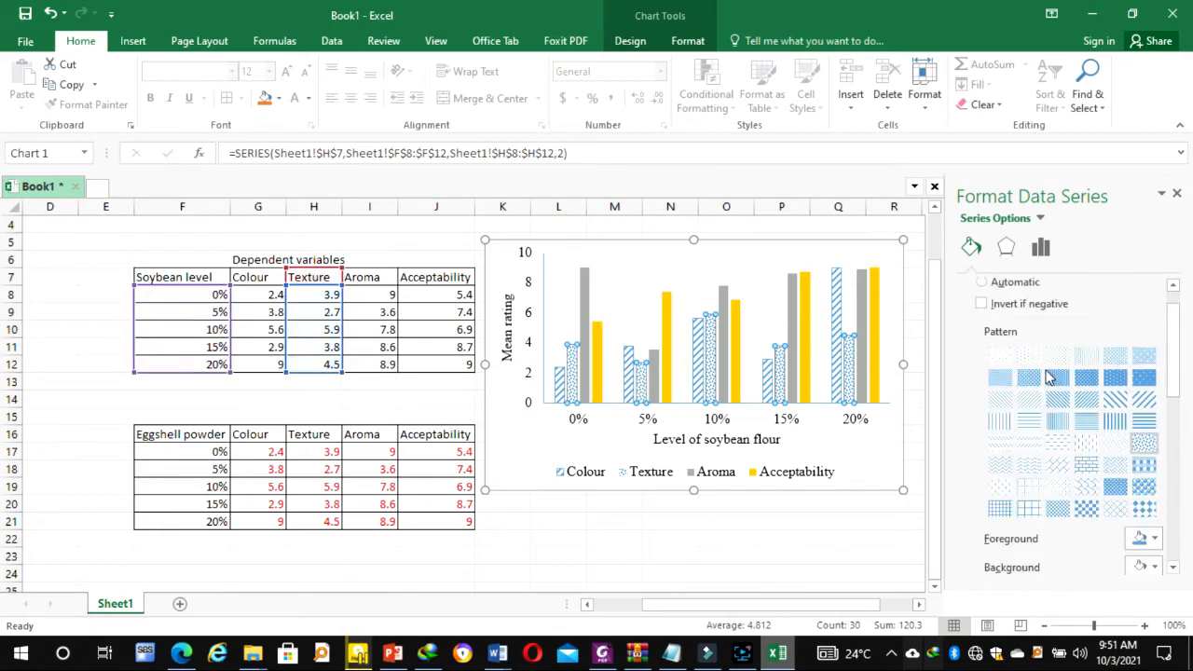
{"action": "left_click", "coordinate": [1014, 395]}
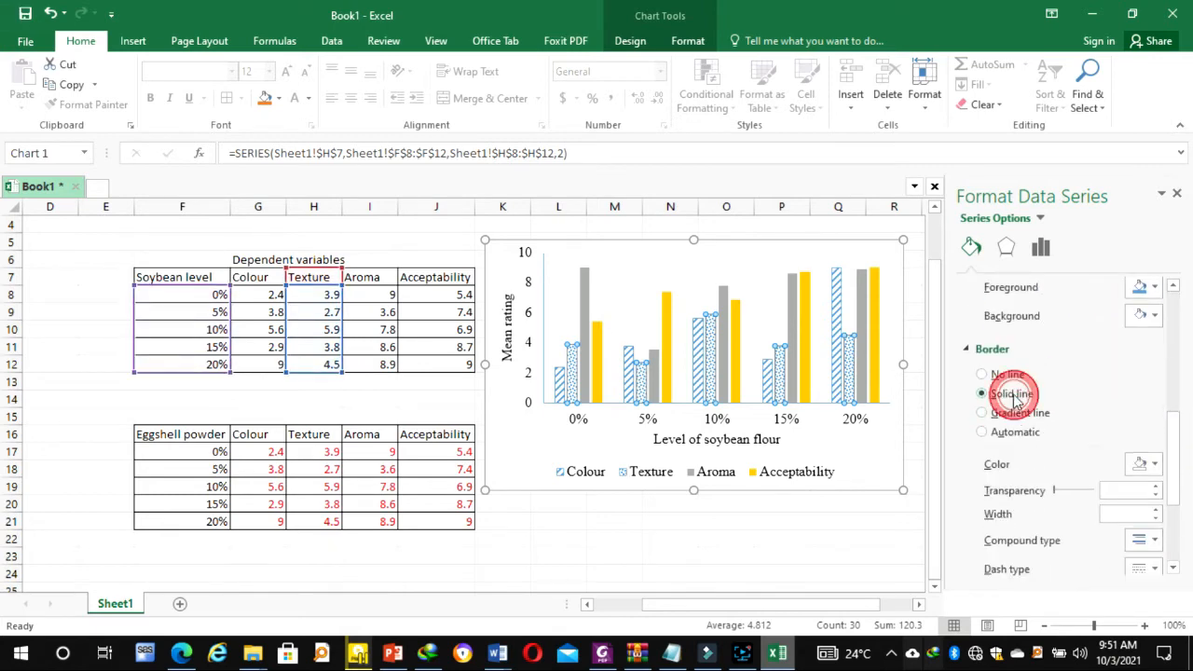
Fill the Aroma series bars with the dark downward diagonal pattern and give them a solid line border
{"action": "left_click", "coordinate": [583, 332]}
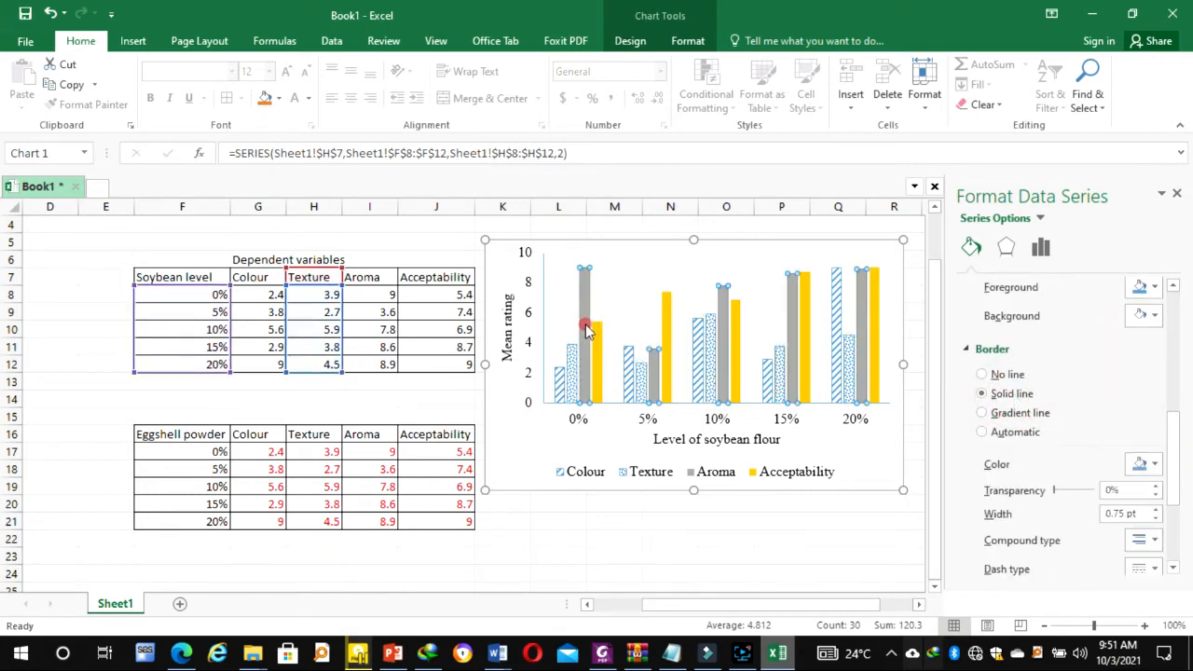
{"action": "scroll", "coordinate": [983, 333], "scroll_direction": "up", "scroll_amount": 5}
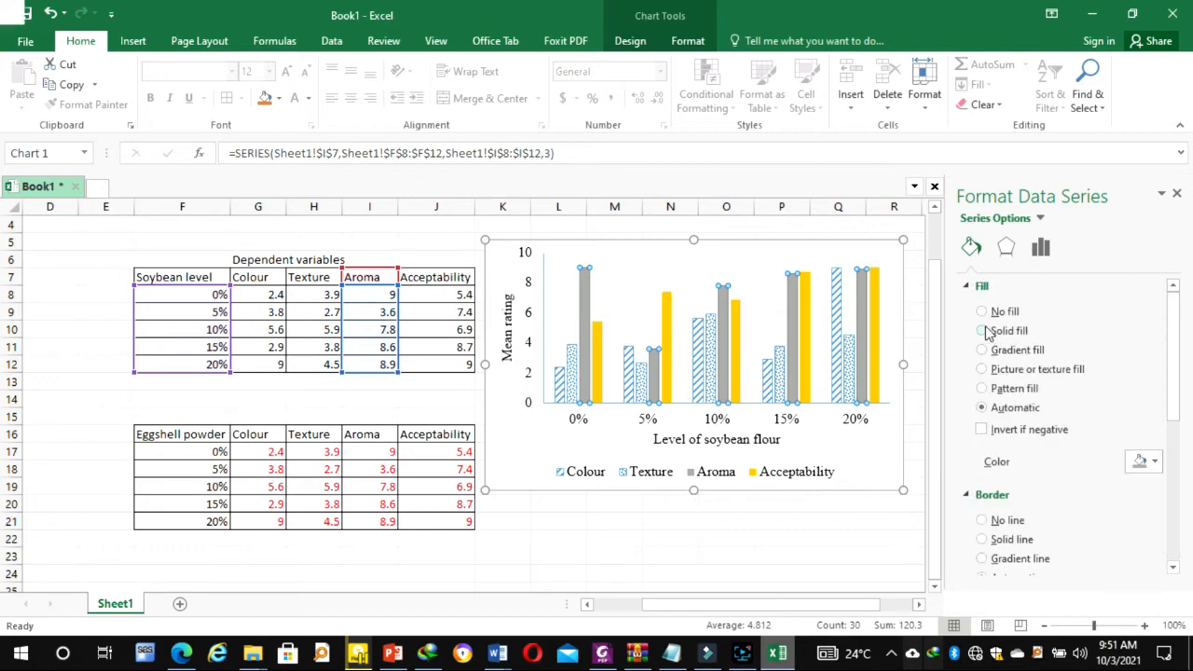
{"action": "left_click", "coordinate": [1001, 388]}
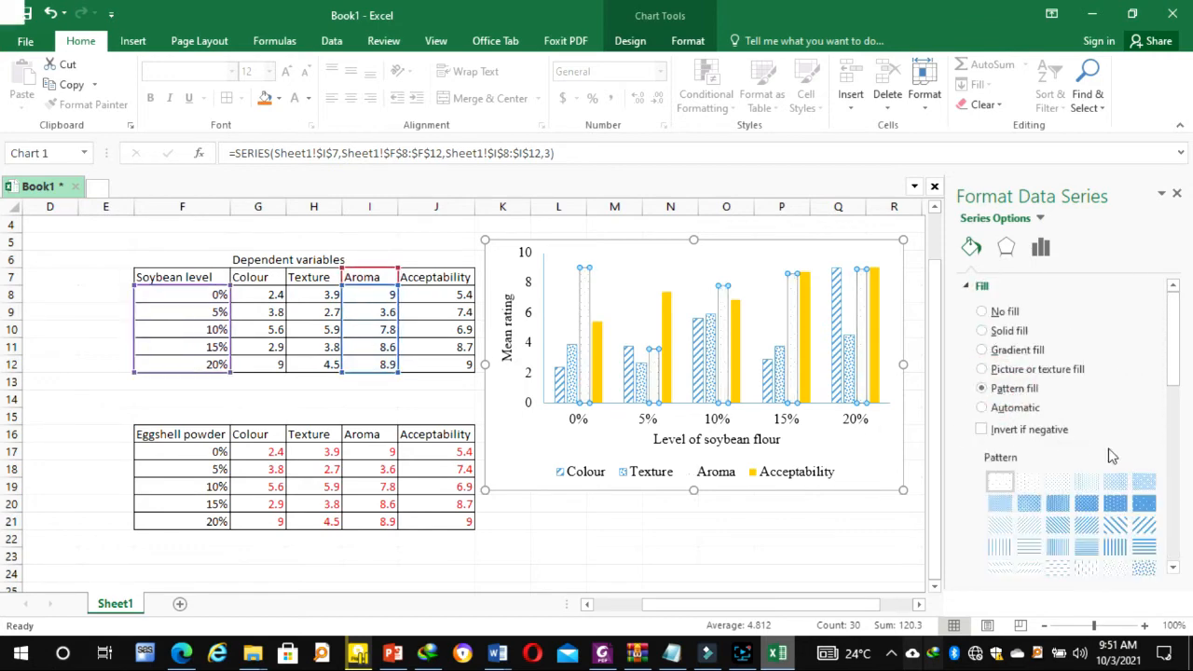
{"action": "left_click", "coordinate": [1058, 529]}
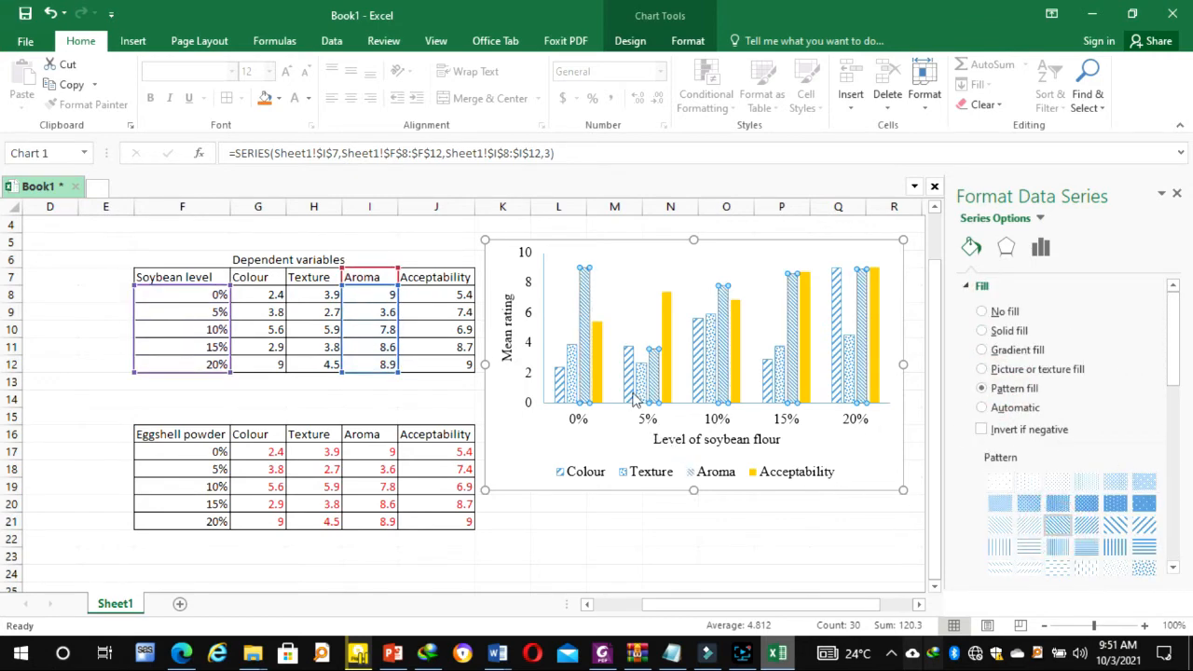
{"action": "scroll", "coordinate": [1005, 377], "scroll_direction": "down", "scroll_amount": 5}
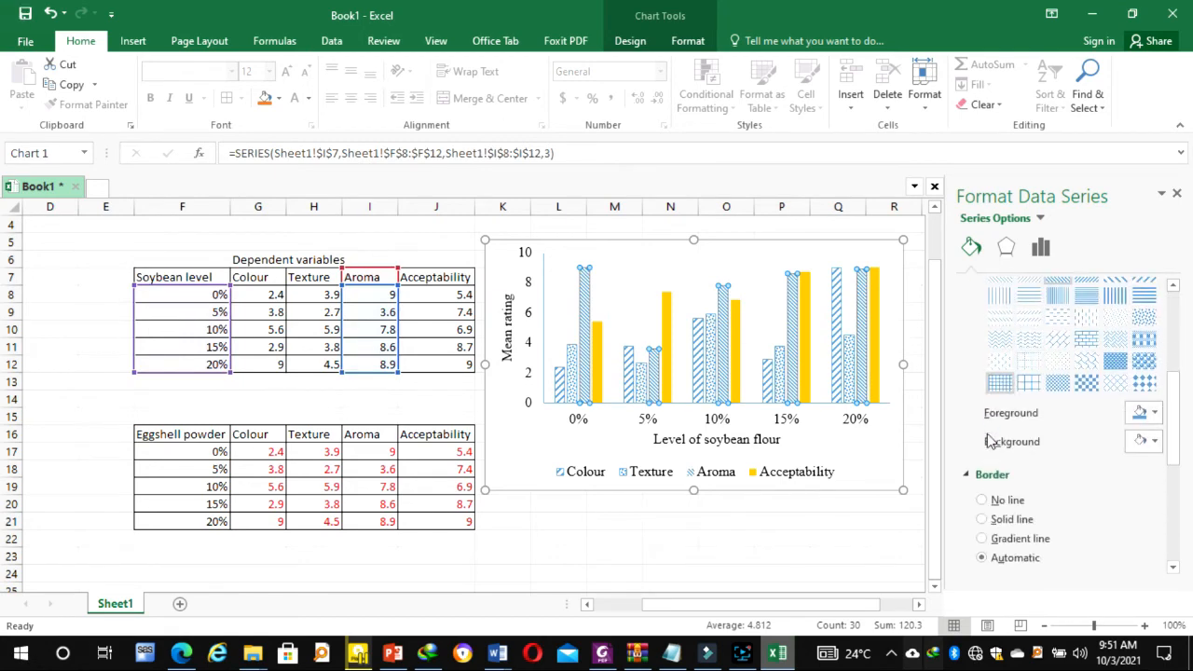
{"action": "left_click", "coordinate": [993, 523]}
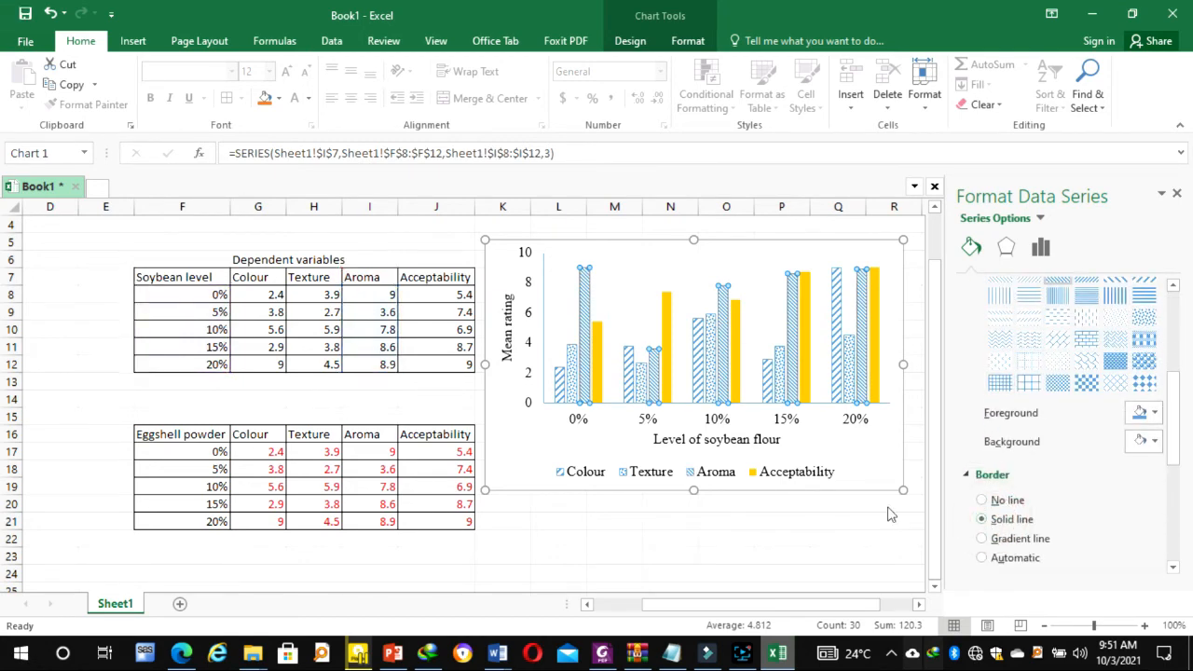
{"action": "scroll", "coordinate": [1167, 497], "scroll_direction": "down", "scroll_amount": 3}
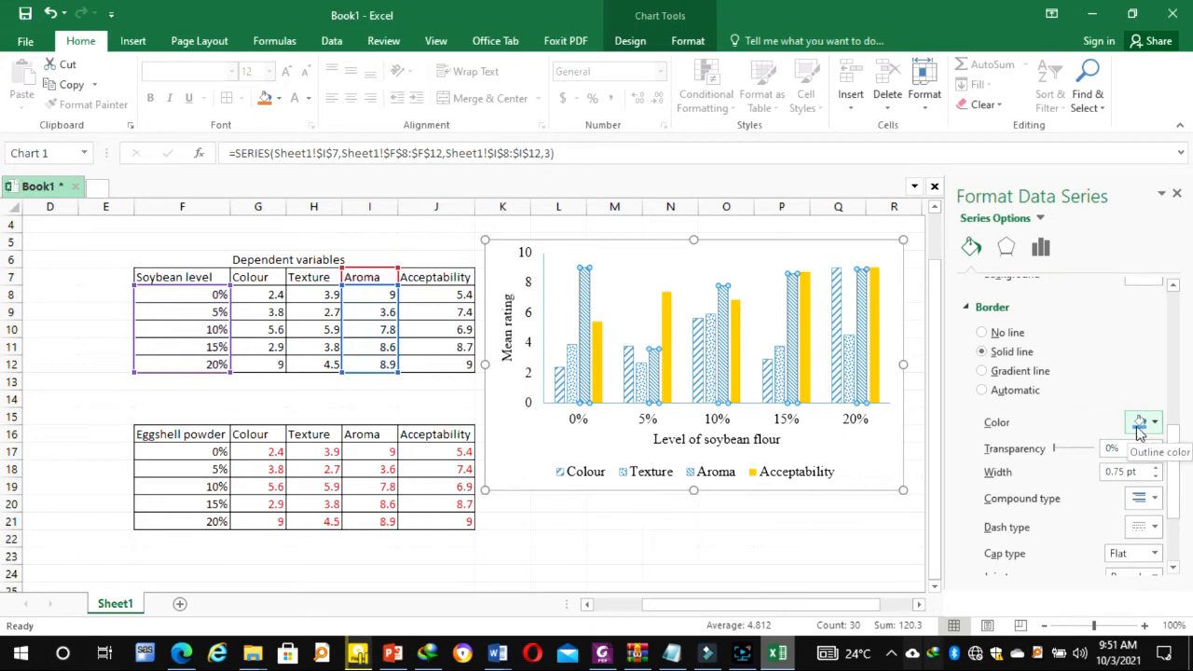
Fill the Acceptability series bars with the light dashed upward diagonal pattern and give them a solid line border
{"action": "left_click", "coordinate": [600, 336]}
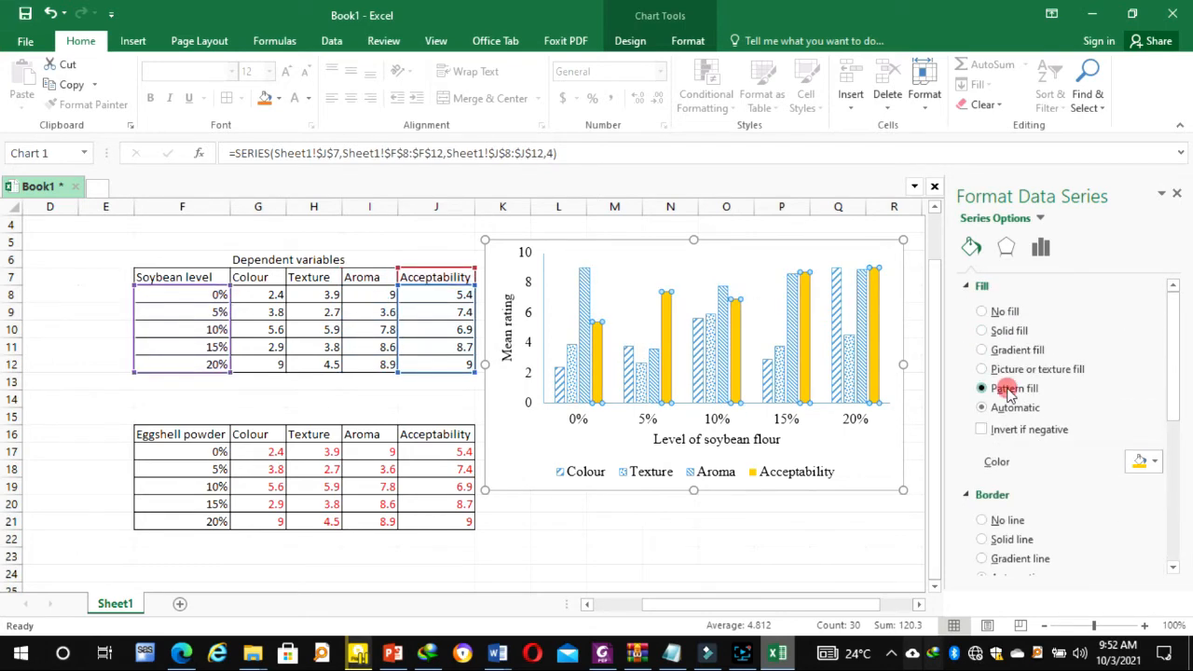
{"action": "left_click", "coordinate": [984, 387]}
{"action": "left_click", "coordinate": [1028, 566]}
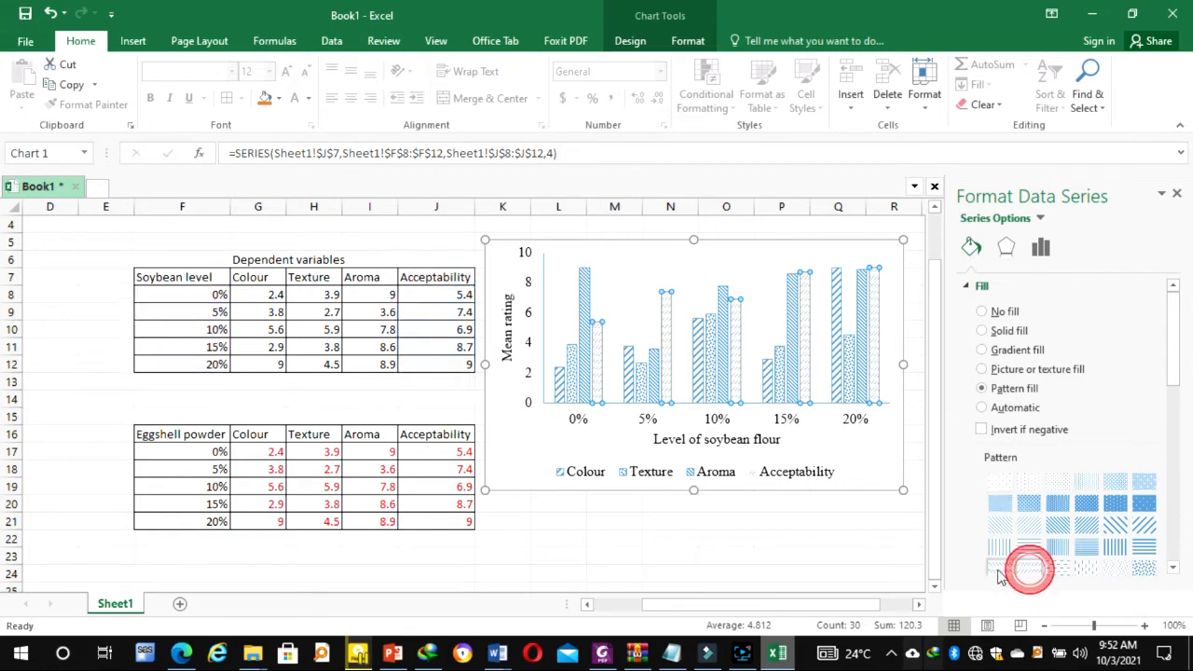
{"action": "scroll", "coordinate": [1006, 401], "scroll_direction": "down", "scroll_amount": 3}
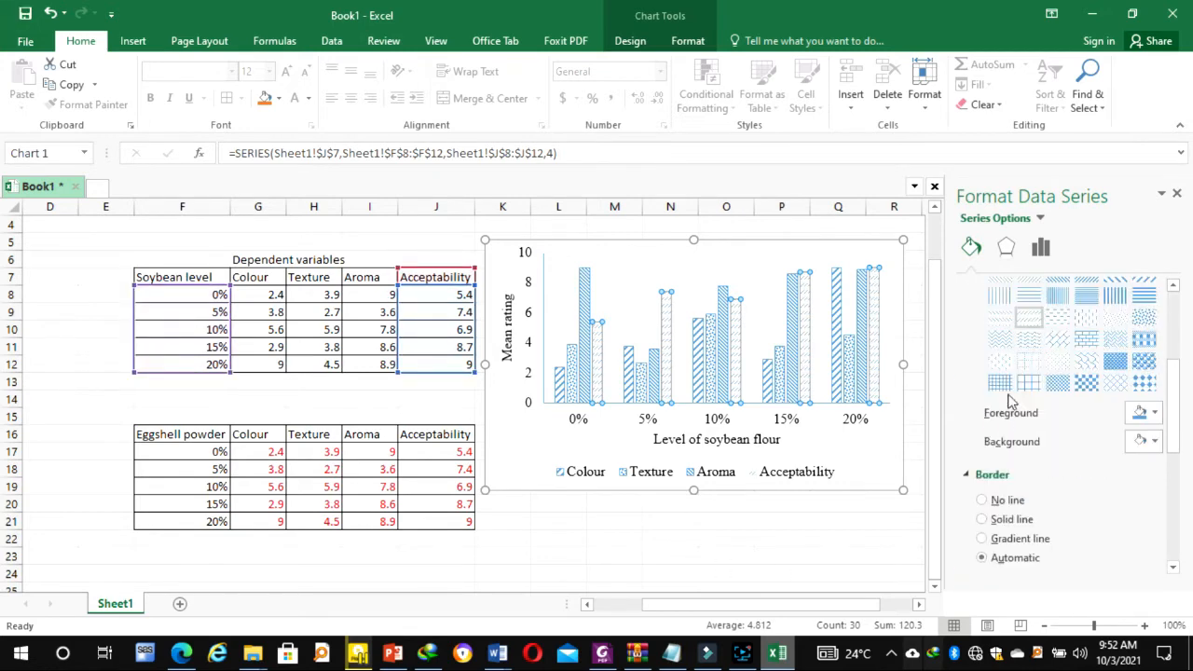
{"action": "left_click", "coordinate": [697, 268]}
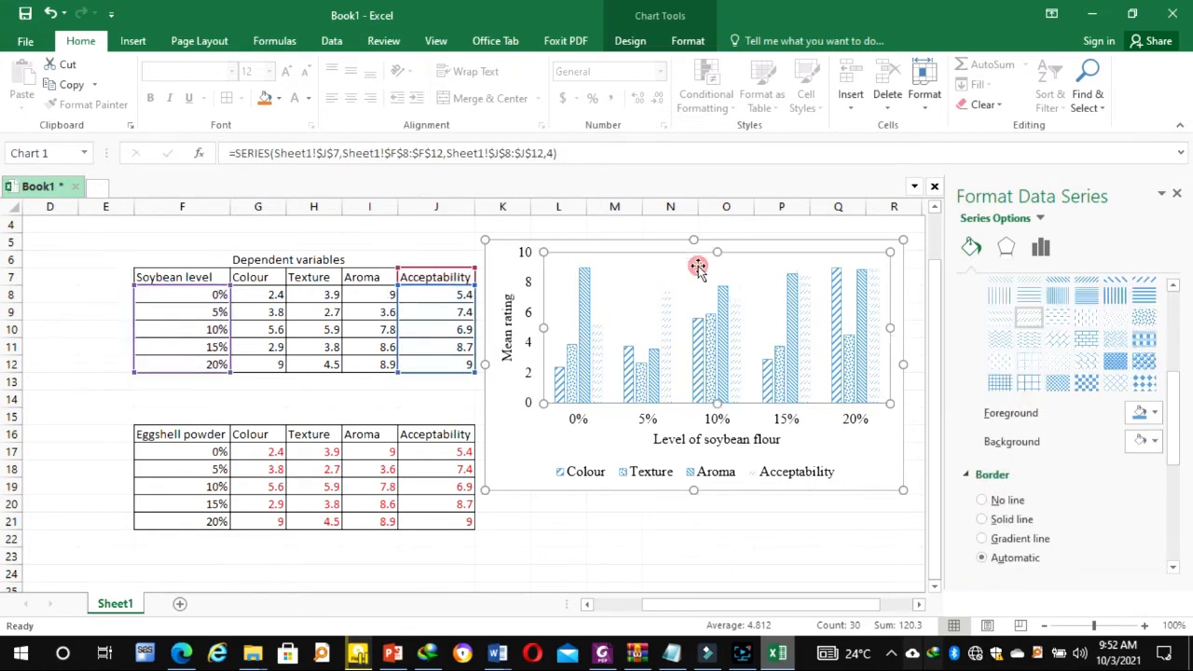
{"action": "left_click", "coordinate": [666, 321]}
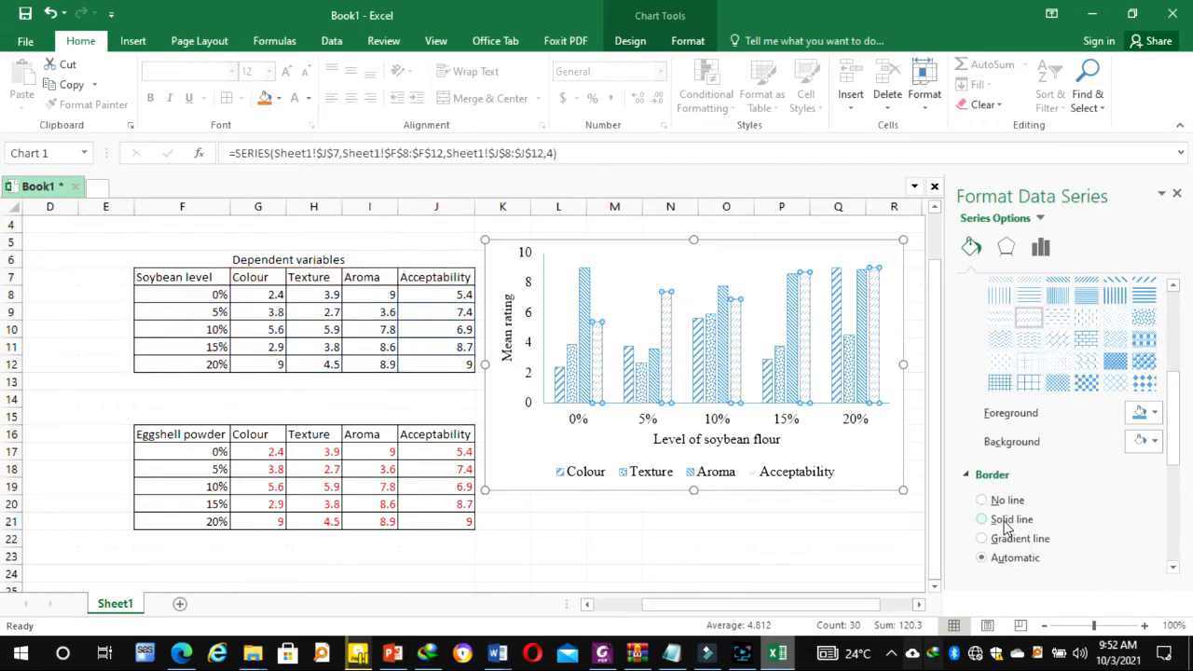
{"action": "left_click", "coordinate": [1004, 520]}
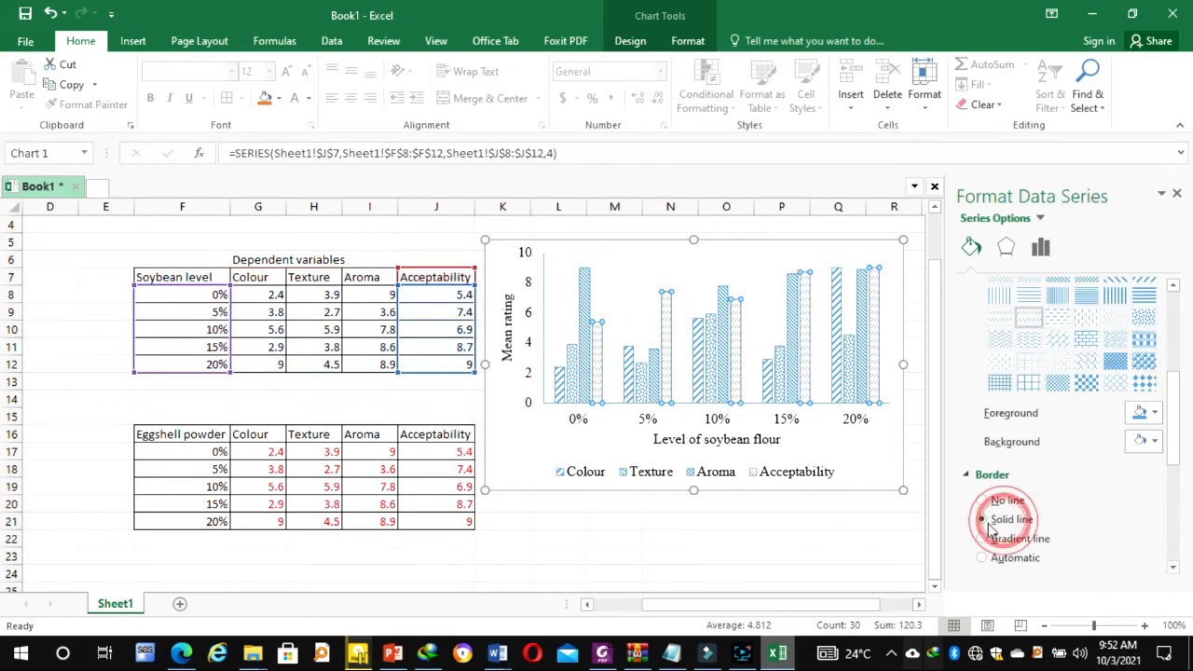
{"action": "left_click", "coordinate": [685, 275]}
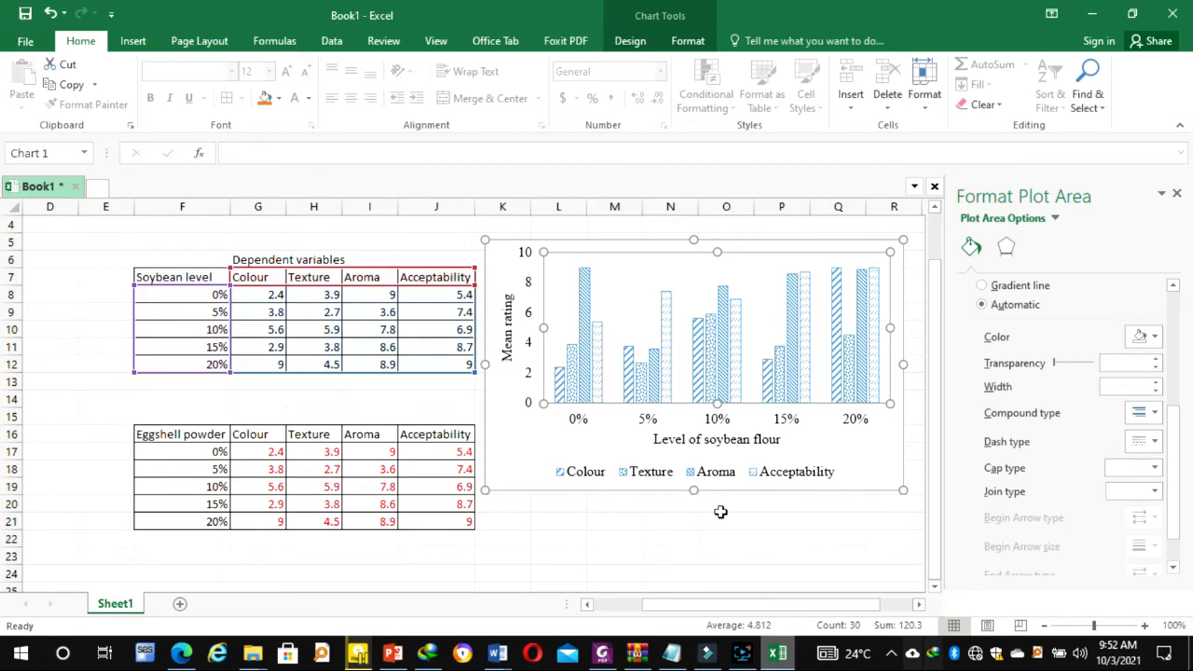
Copy the whole soybean flour chart from the worksheet
{"action": "left_click", "coordinate": [876, 474]}
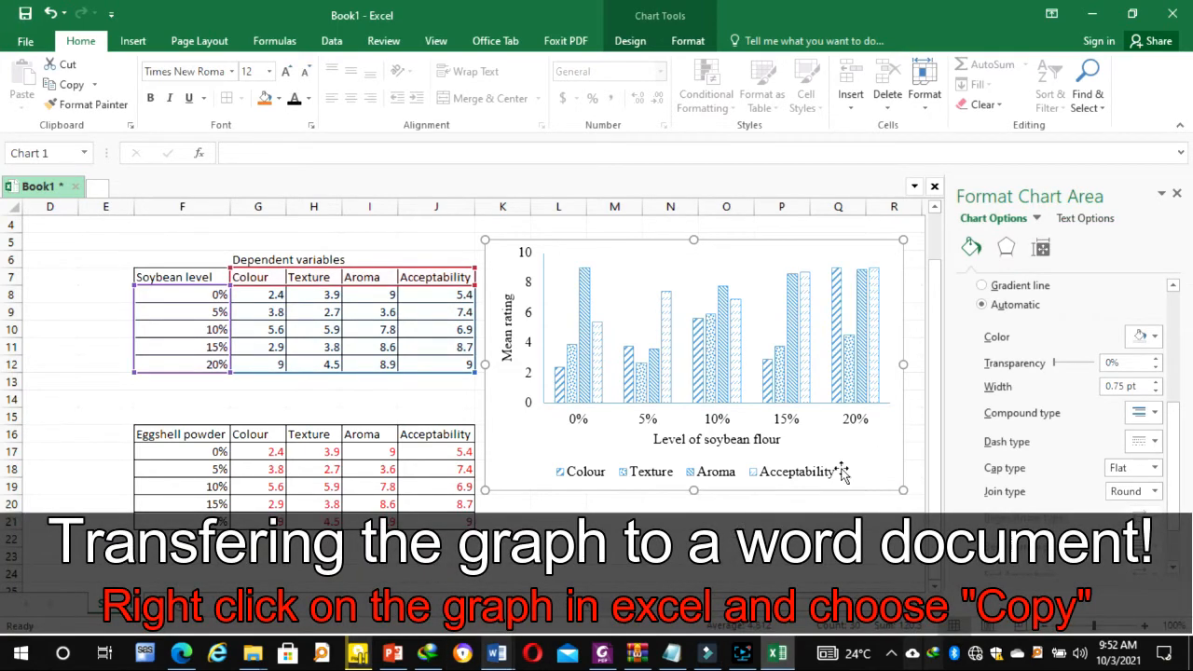
{"action": "right_click", "coordinate": [508, 436]}
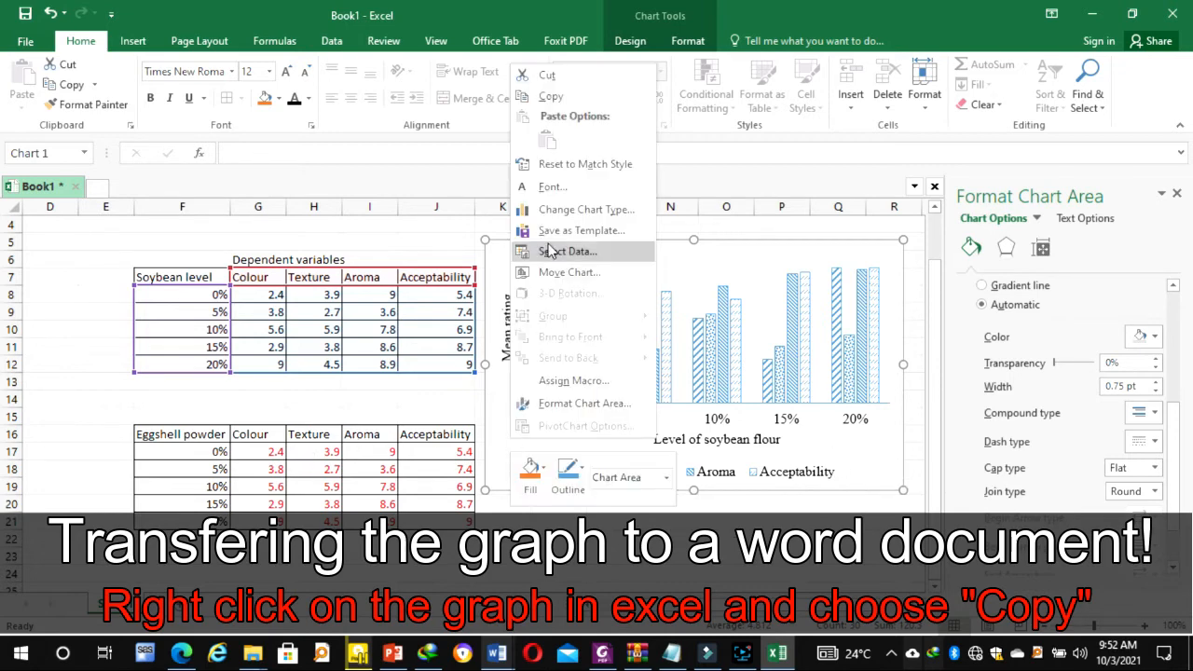
{"action": "left_click", "coordinate": [555, 97]}
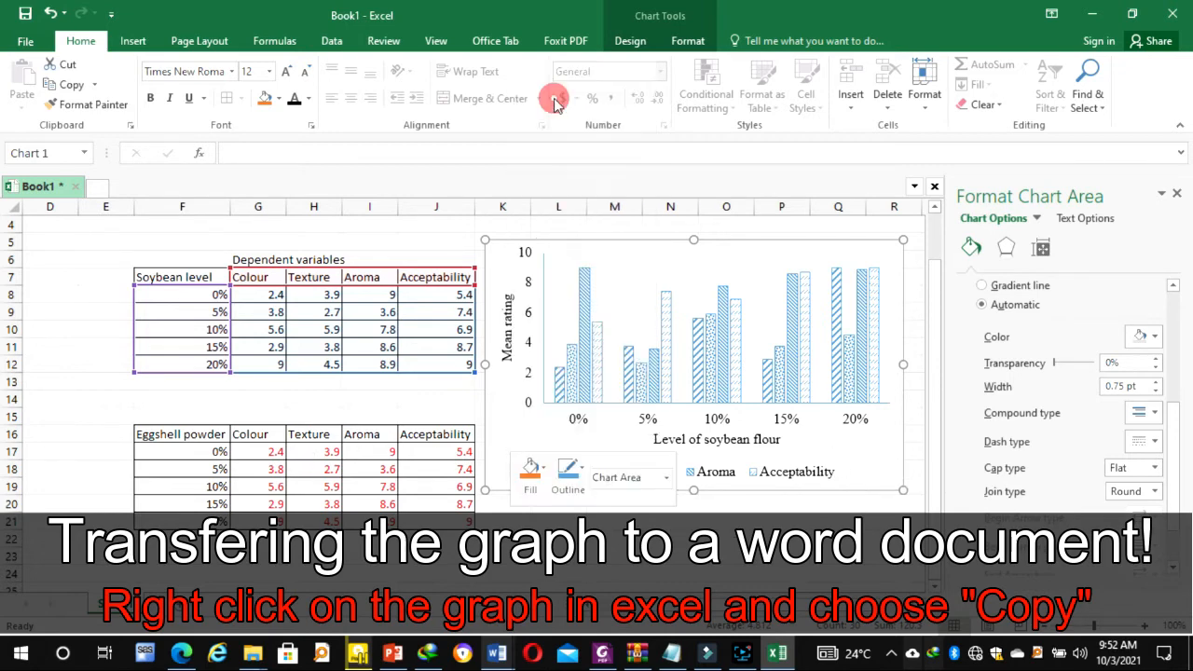
Switch to Document2 in Word and paste the copied chart below the Figure 1 caption
{"action": "left_click", "coordinate": [499, 655]}
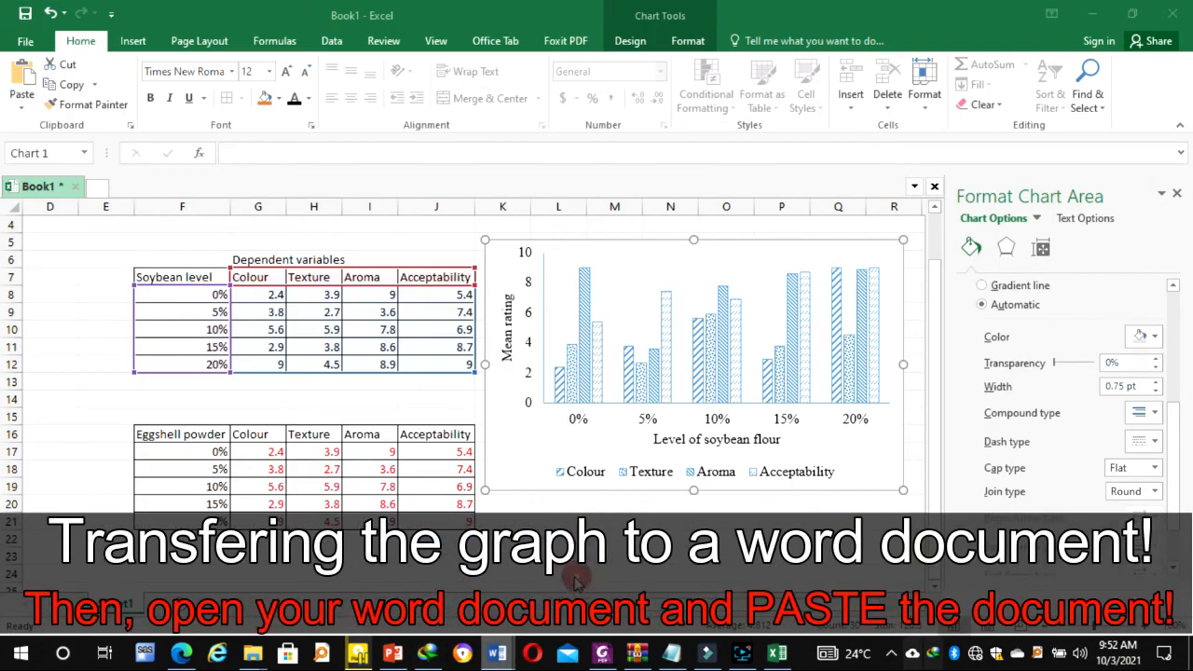
{"action": "left_click", "coordinate": [550, 570]}
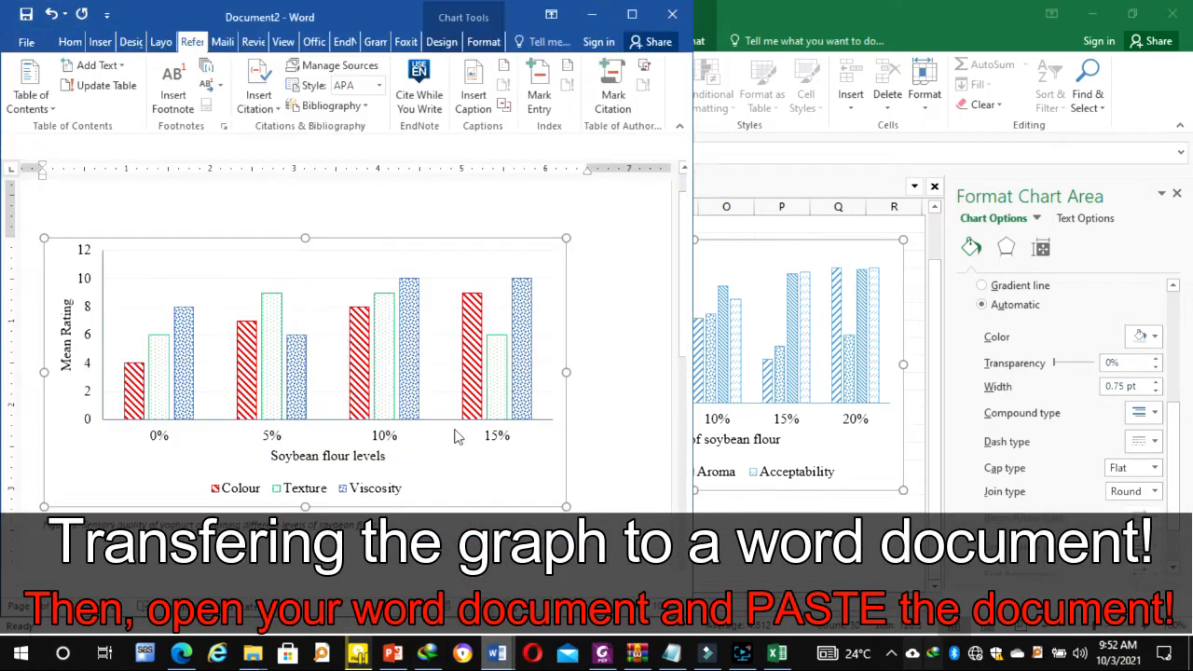
{"action": "left_click", "coordinate": [404, 522]}
{"action": "scroll", "coordinate": [58, 457], "scroll_direction": "down", "scroll_amount": 3}
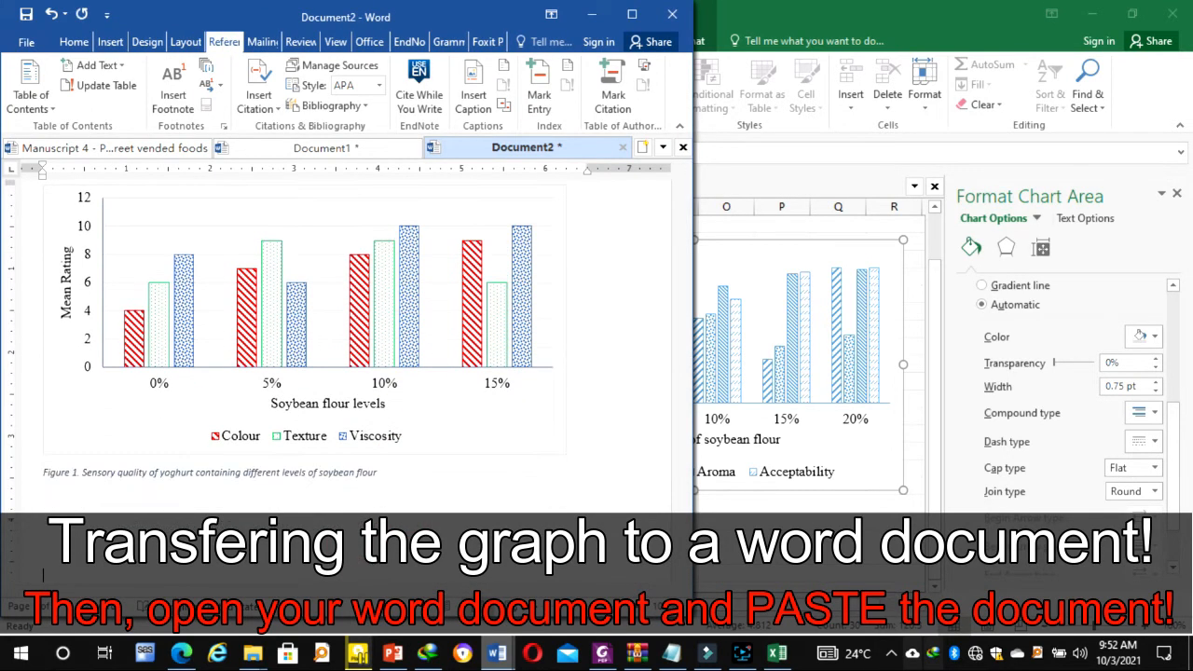
{"action": "left_click", "coordinate": [58, 456]}
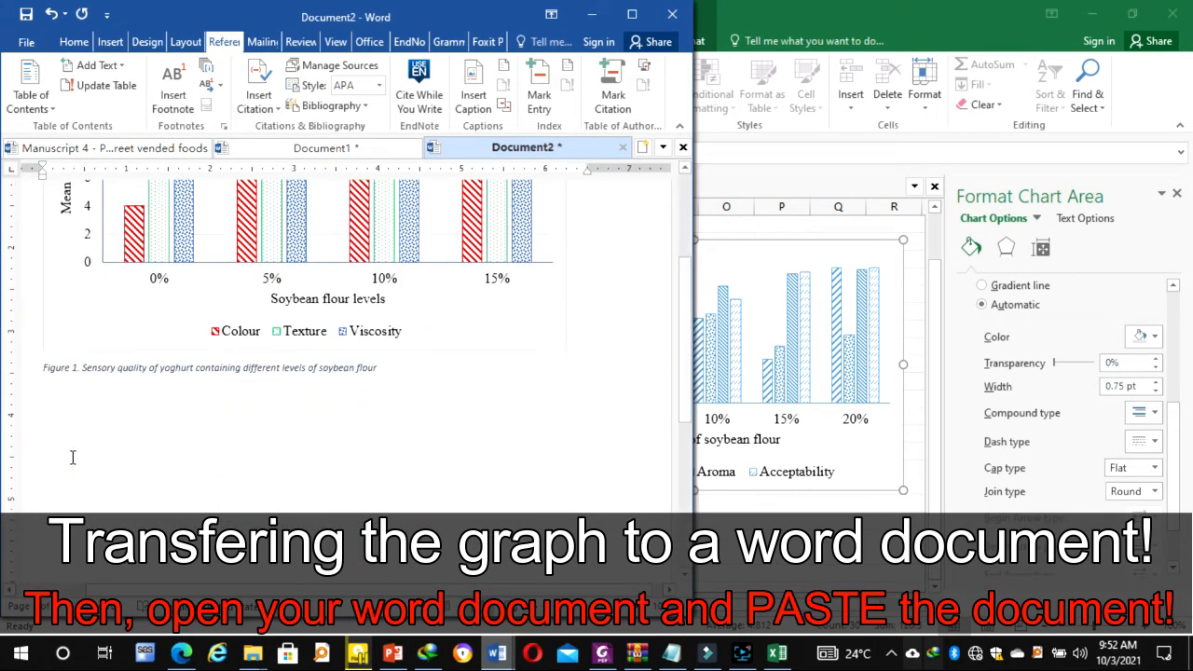
{"action": "key", "text": "ctrl+v"}
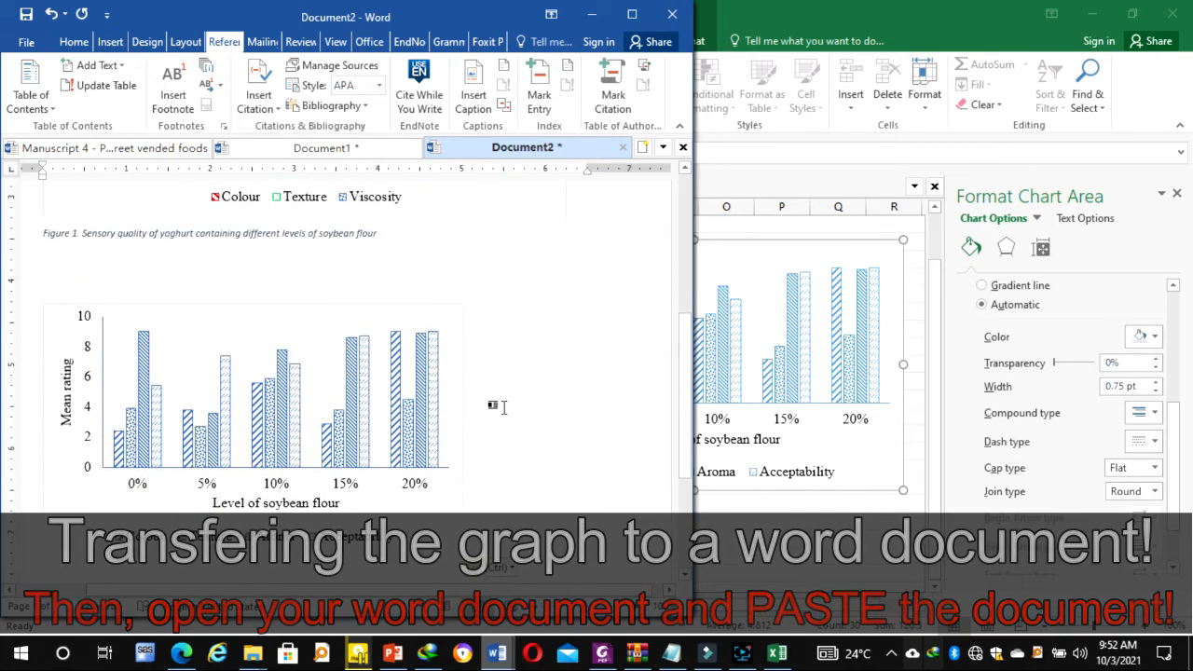
{"action": "scroll", "coordinate": [495, 407], "scroll_direction": "down", "scroll_amount": 1}
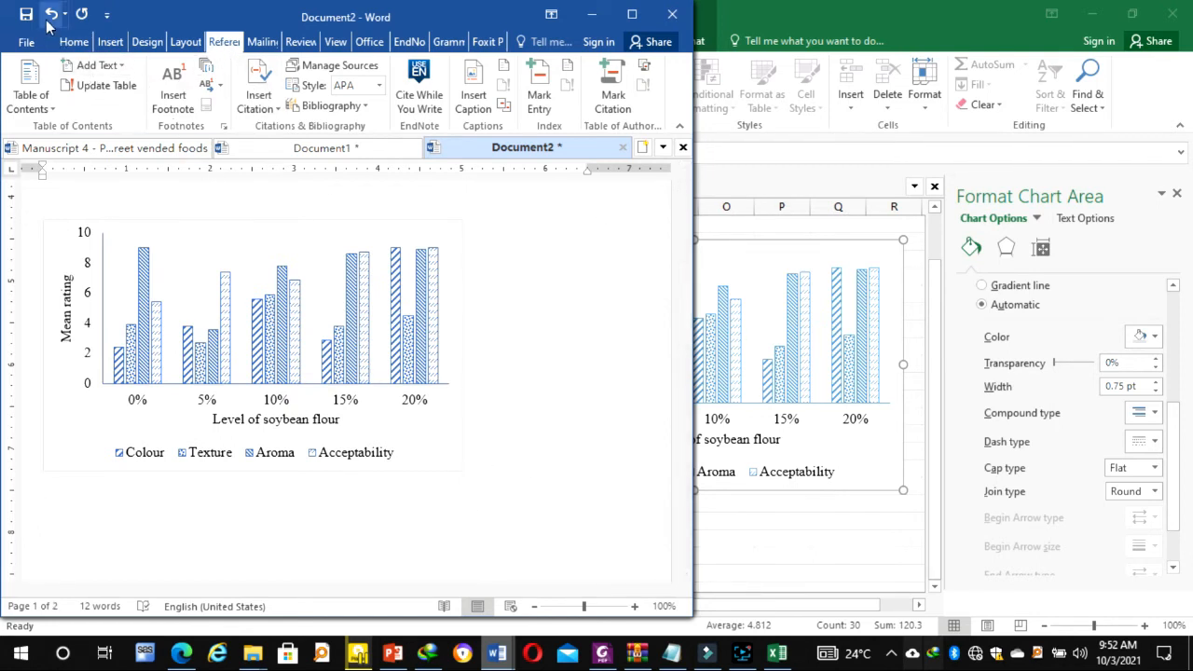
Maximize the Word window and insert a Figure caption below the pasted chart reading "Figure 2. Sensory quality of yoghurt ..........."
{"action": "left_click", "coordinate": [223, 43]}
{"action": "double_click", "coordinate": [221, 43]}
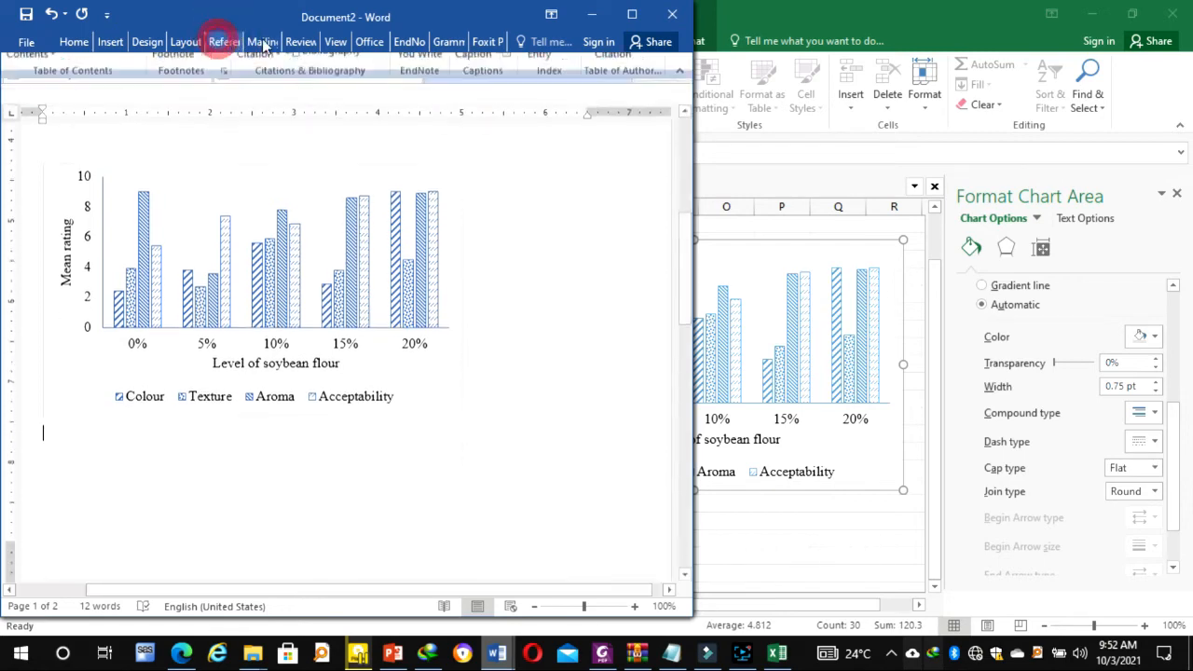
{"action": "left_click", "coordinate": [223, 42]}
{"action": "double_click", "coordinate": [238, 15]}
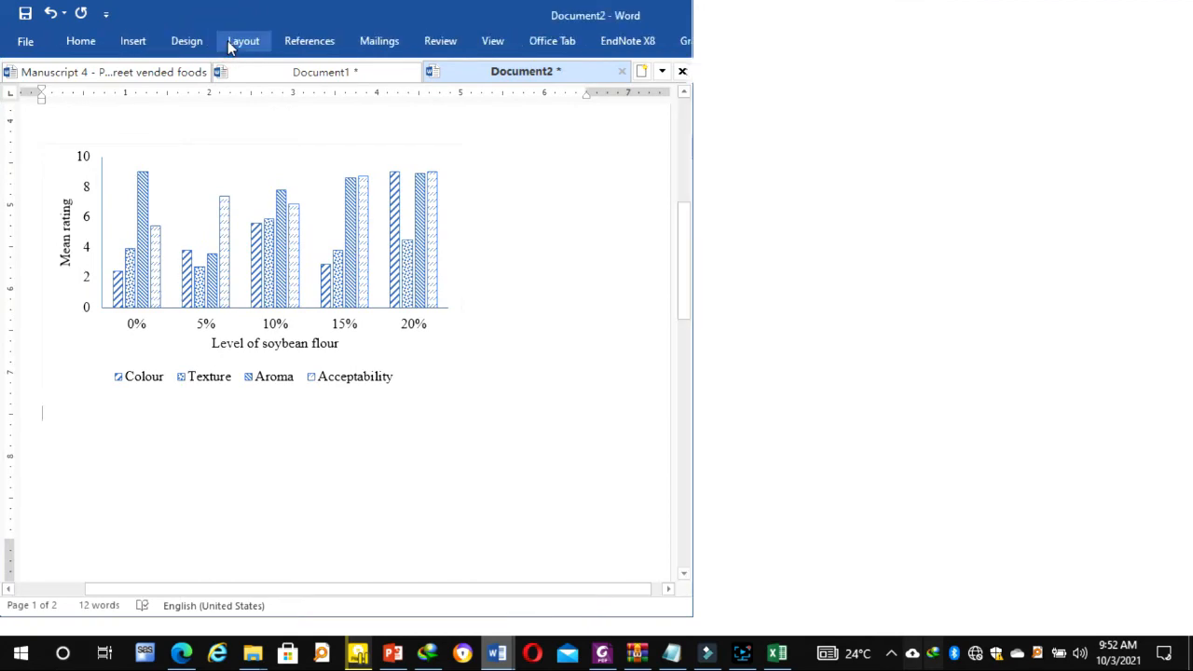
{"action": "left_click", "coordinate": [243, 41]}
{"action": "left_click", "coordinate": [300, 47]}
{"action": "double_click", "coordinate": [300, 45]}
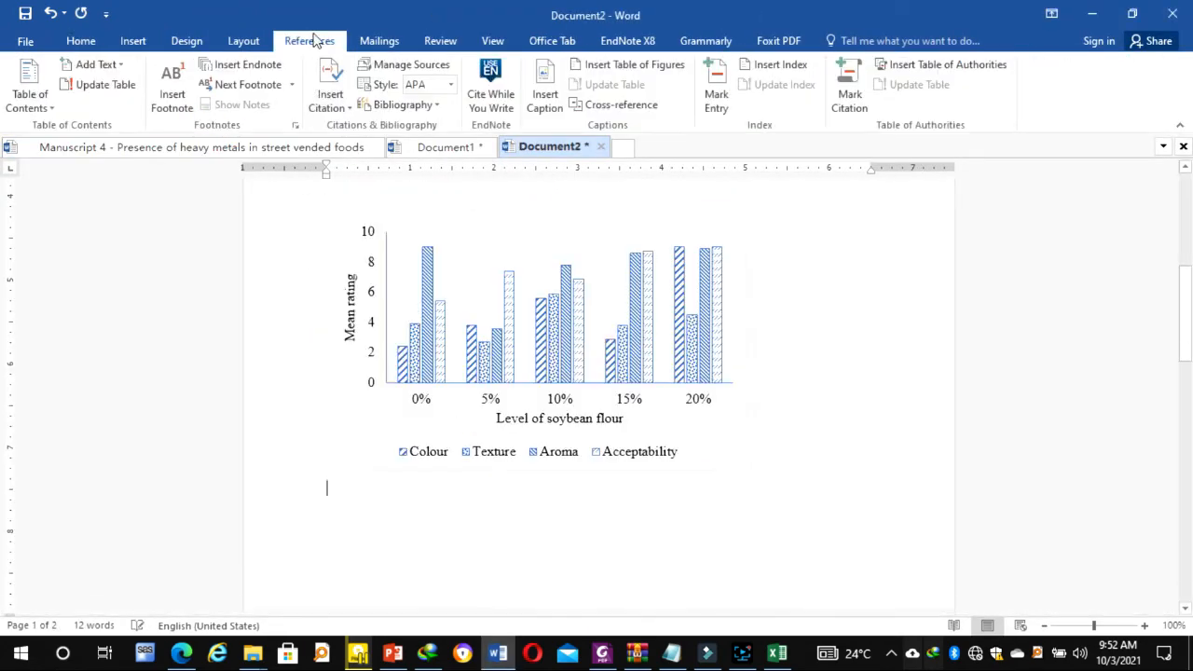
{"action": "left_click", "coordinate": [548, 97]}
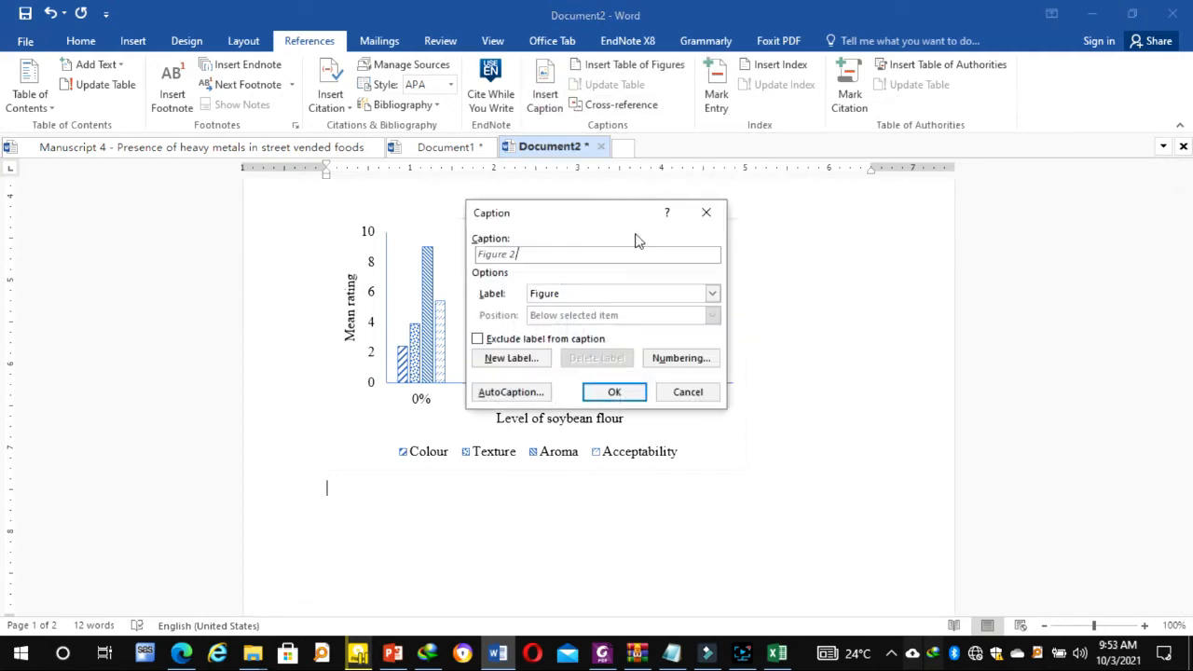
{"action": "left_click", "coordinate": [617, 394]}
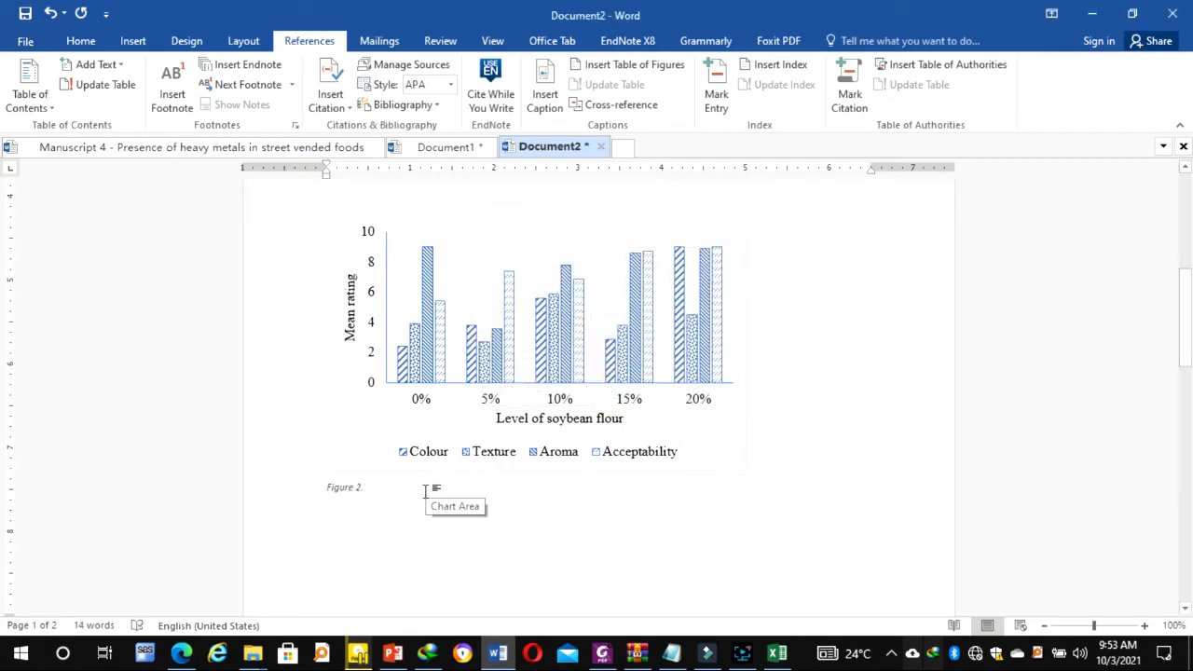
{"action": "type", "text": "Se"}
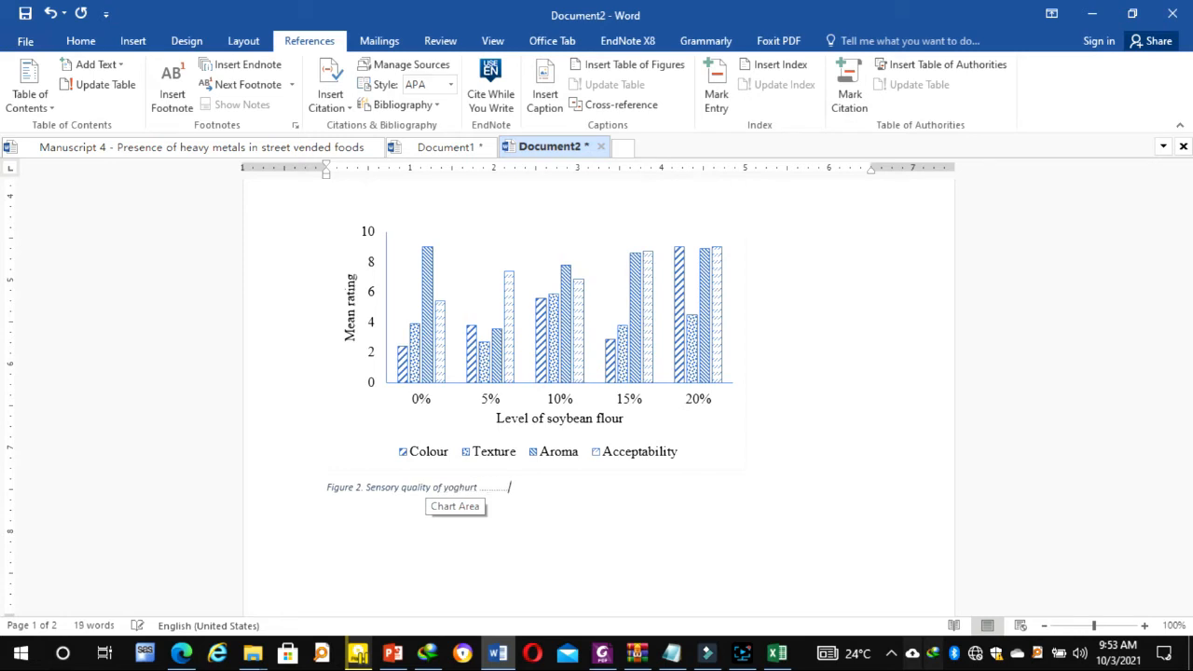
{"action": "left_click", "coordinate": [574, 499]}
{"action": "left_click", "coordinate": [478, 544]}
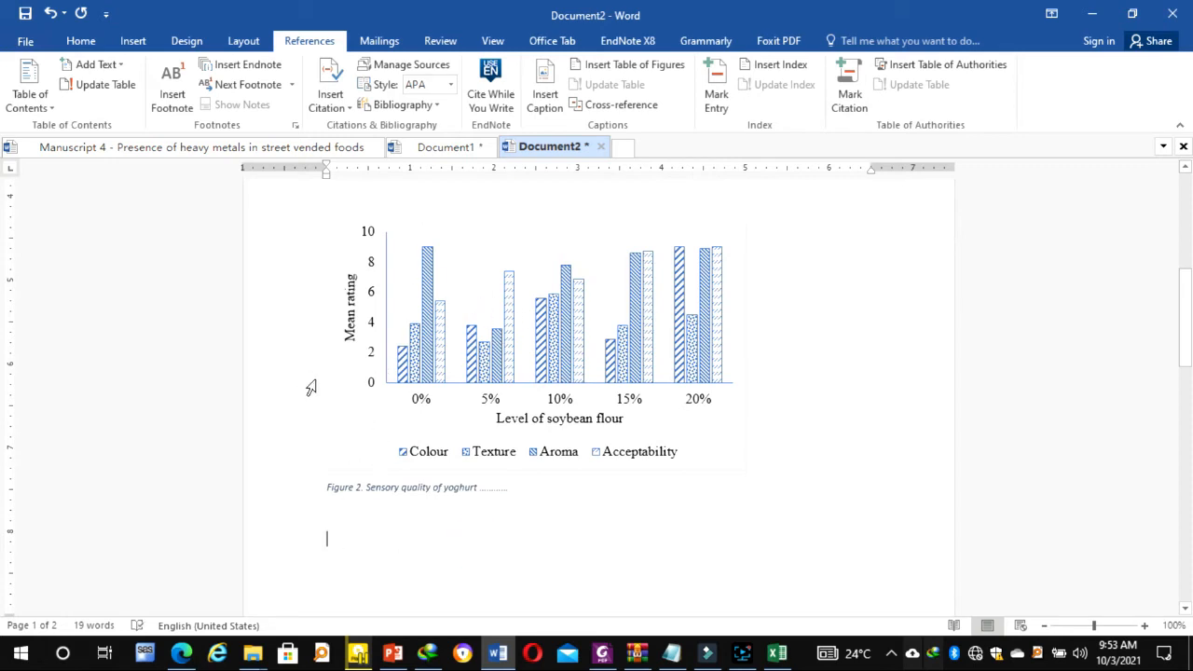
Examine the optional chart elements for the pasted Word chart, previewing the chart title
{"action": "left_click", "coordinate": [340, 497]}
{"action": "left_click", "coordinate": [723, 446]}
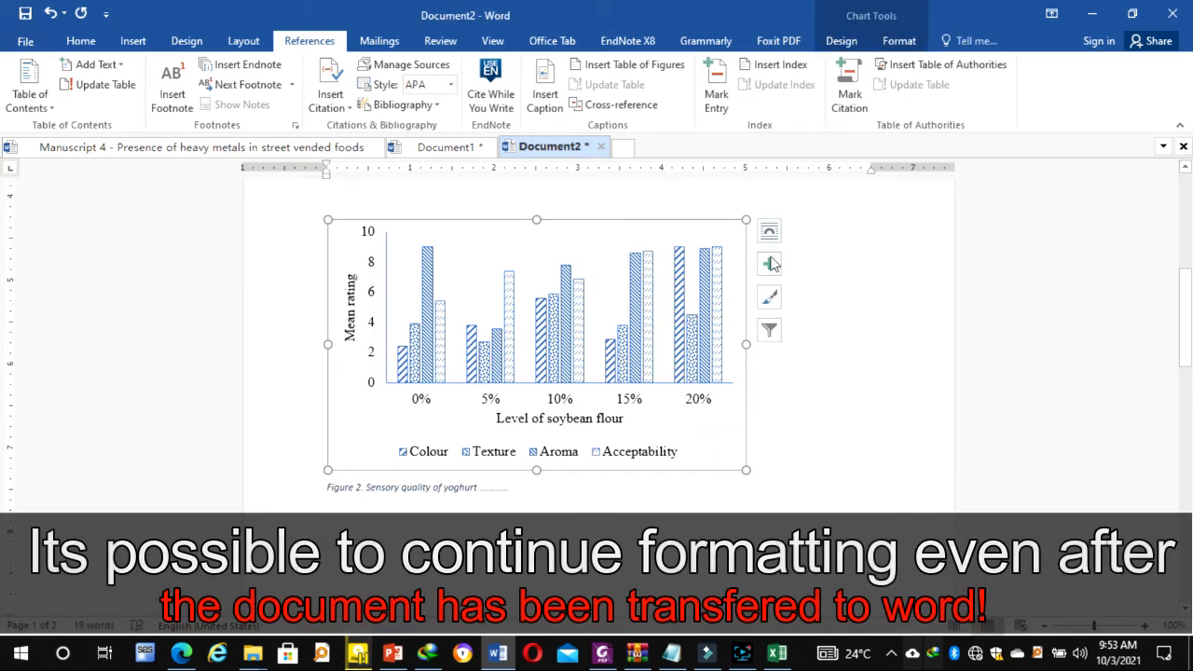
{"action": "left_click", "coordinate": [769, 266]}
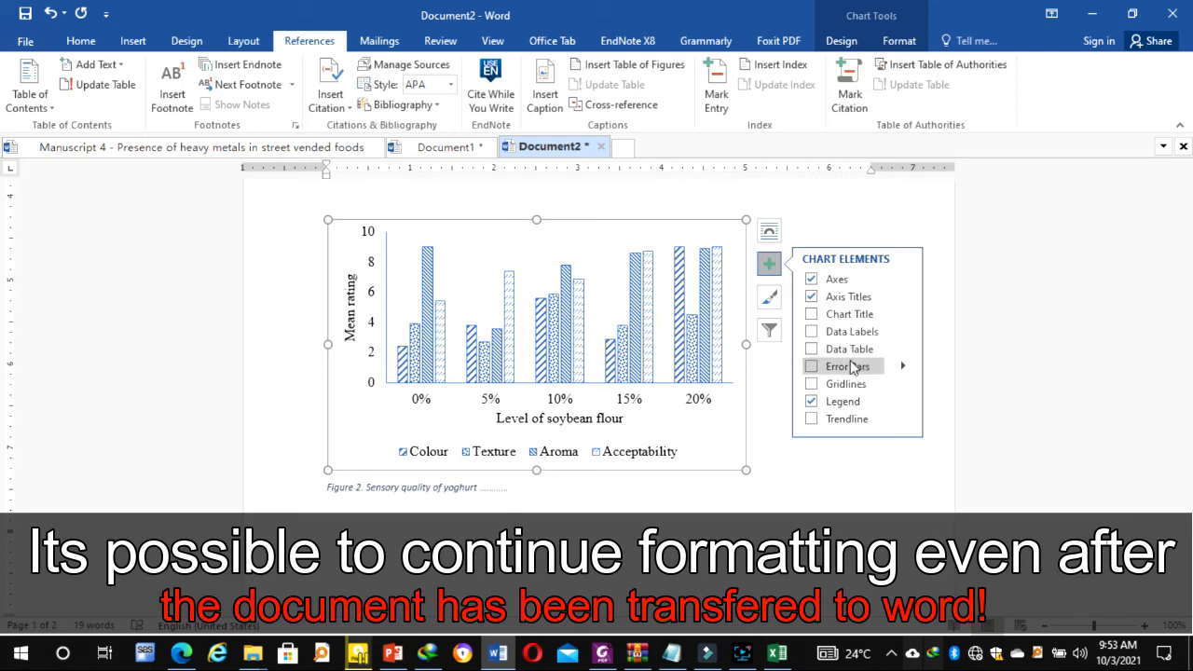
{"action": "left_click", "coordinate": [812, 333]}
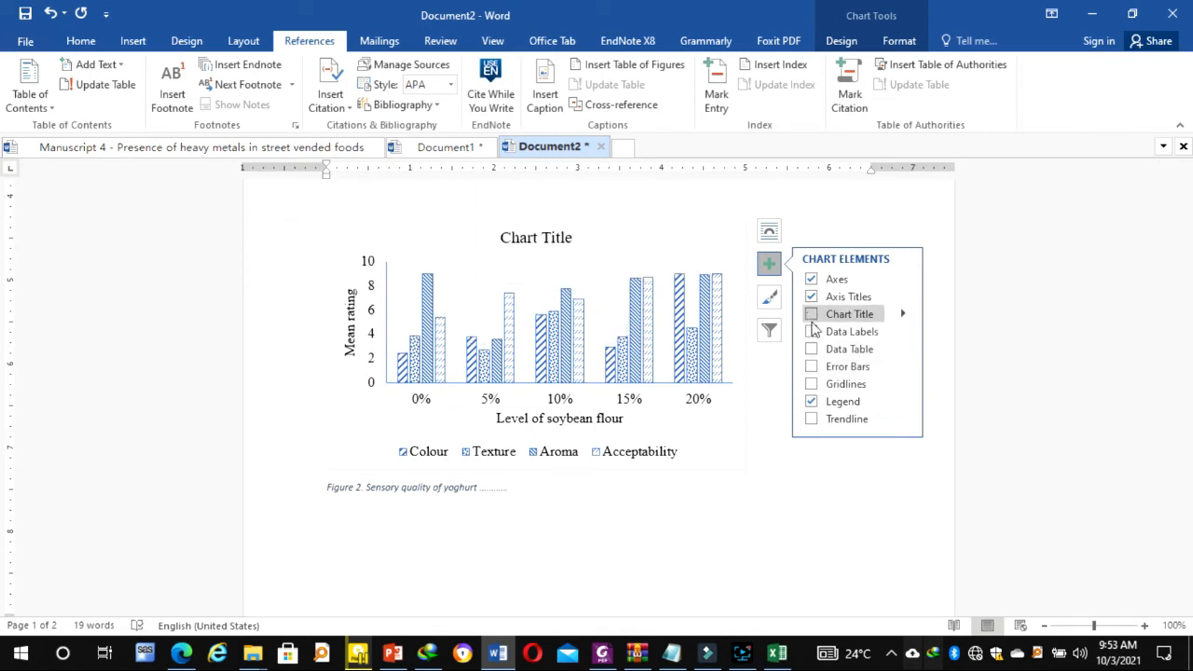
{"action": "left_click", "coordinate": [773, 503]}
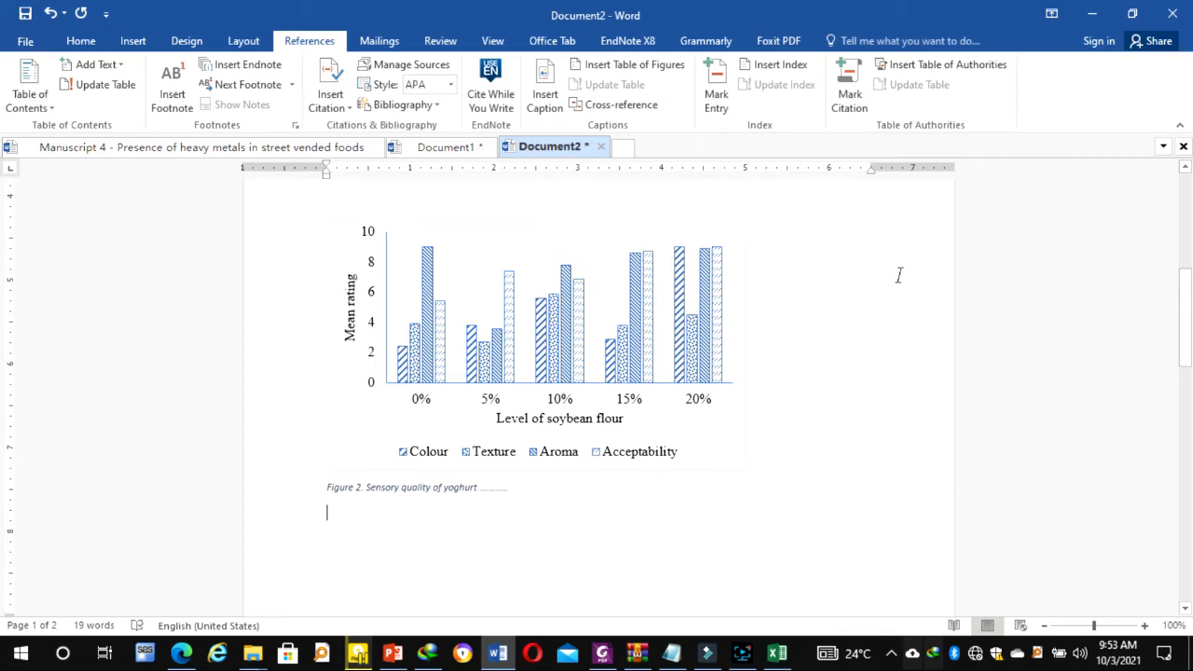
Restore the Word window to its smaller size, minimize it, and switch back to the Book1 workbook in Excel
{"action": "left_click", "coordinate": [1131, 14]}
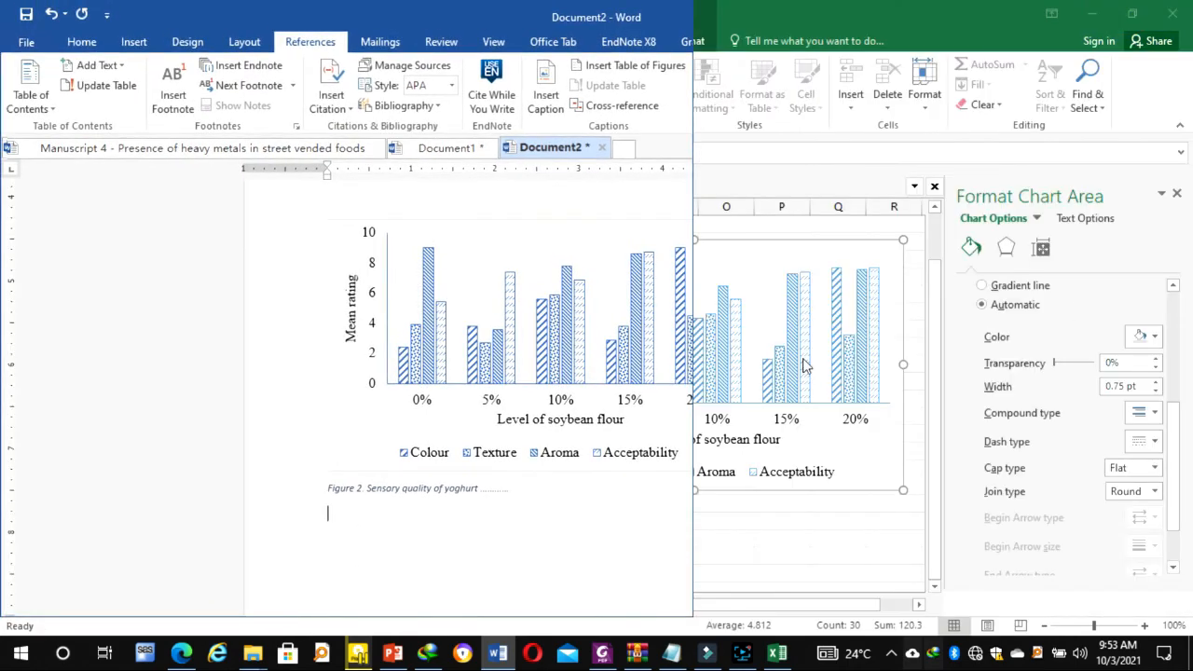
{"action": "left_click", "coordinate": [840, 527]}
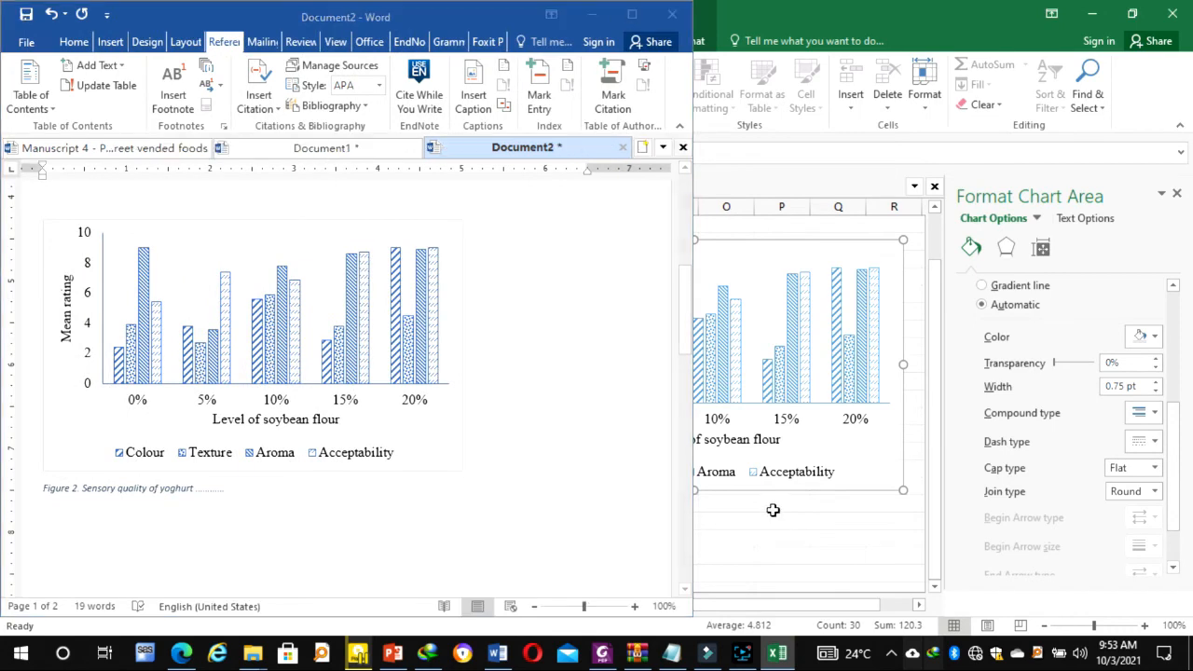
{"action": "left_click", "coordinate": [772, 508]}
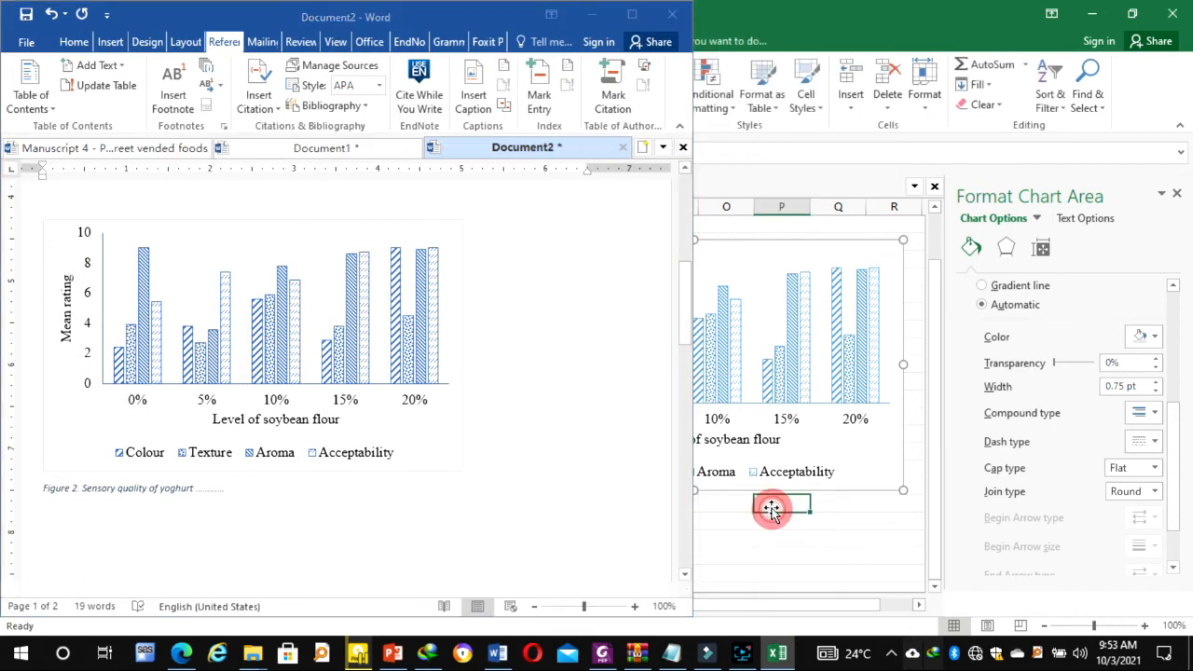
{"action": "left_click", "coordinate": [590, 16]}
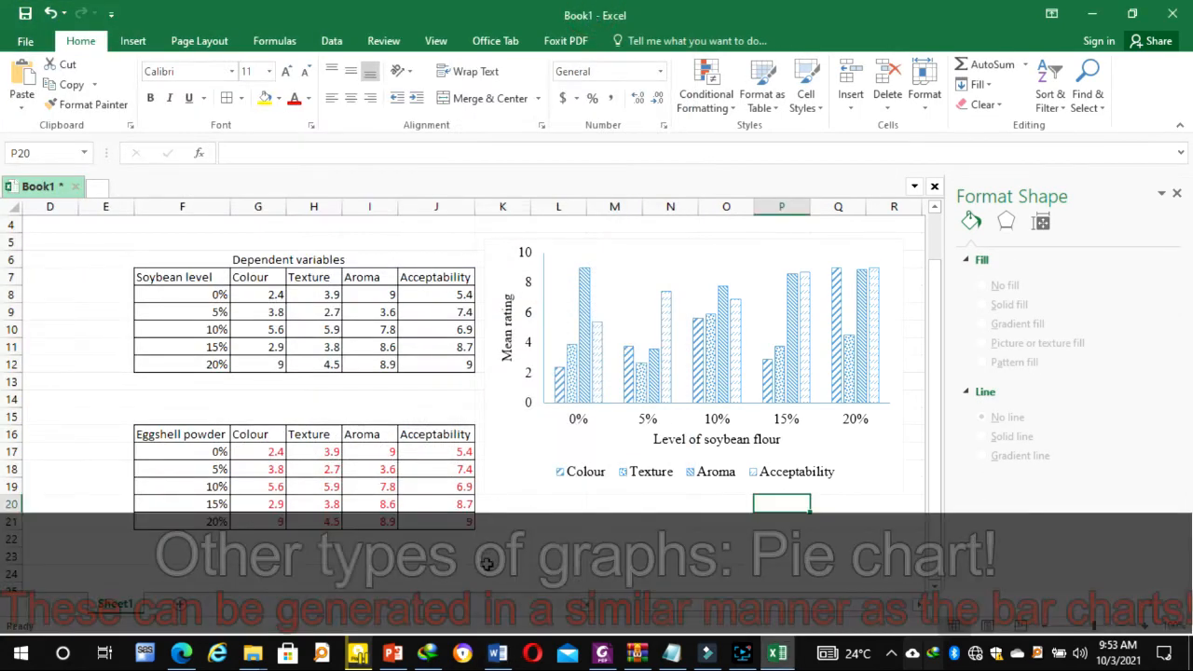
Insert a recommended pie chart from the eggshell powder levels and Colour values in F16:G21
{"action": "left_click_drag", "start_coordinate": [185, 440], "coordinate": [259, 515]}
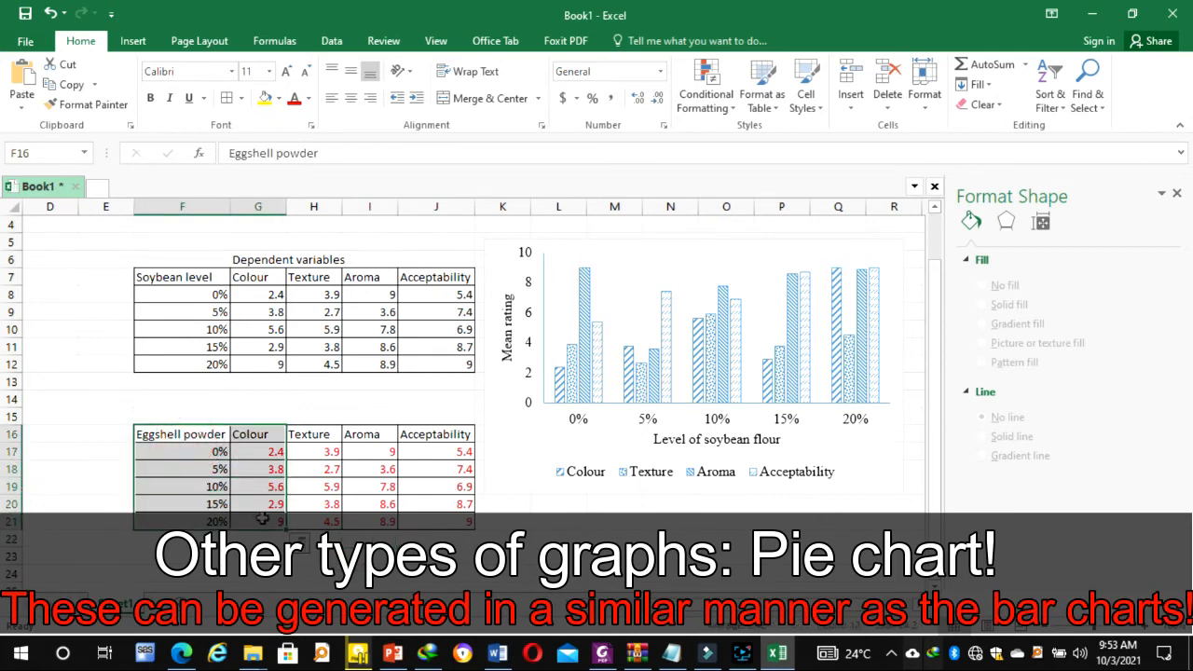
{"action": "scroll", "coordinate": [391, 403], "scroll_direction": "down", "scroll_amount": 2}
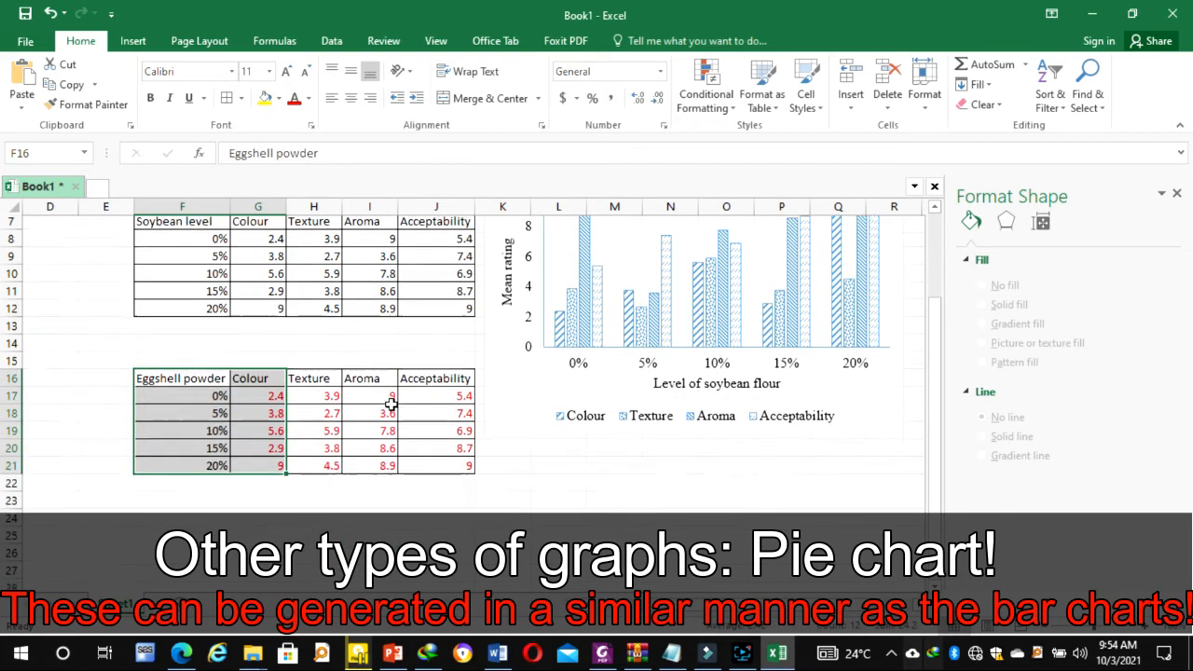
{"action": "left_click", "coordinate": [137, 43]}
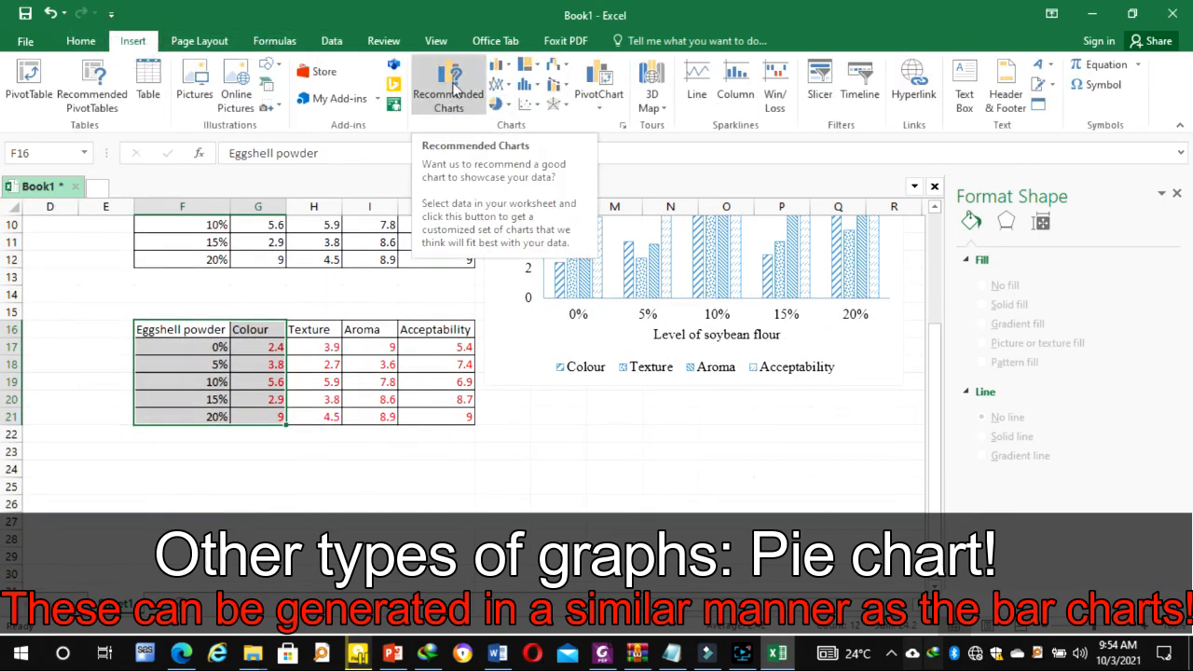
{"action": "left_click", "coordinate": [454, 97]}
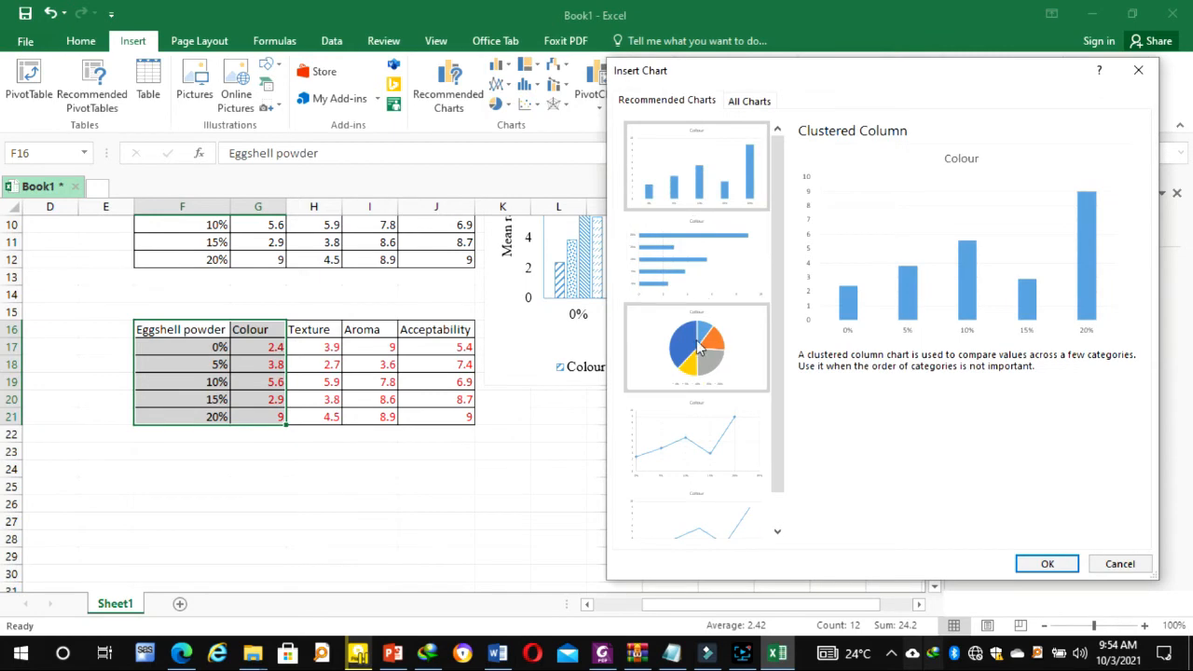
{"action": "left_click", "coordinate": [697, 346]}
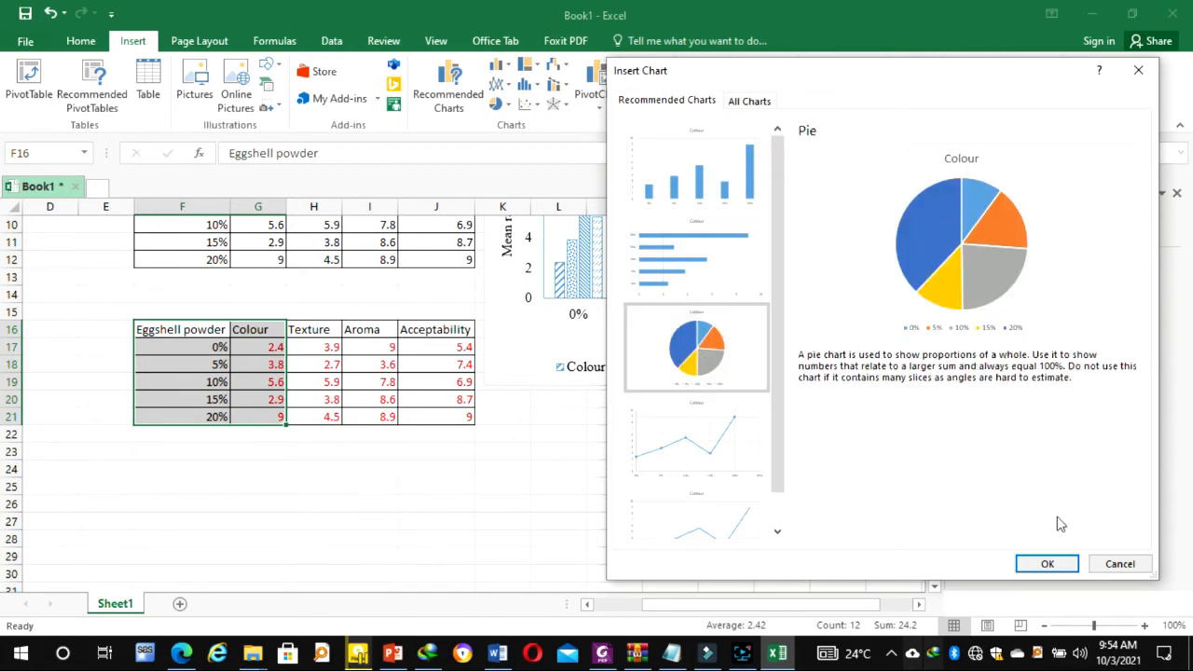
{"action": "left_click", "coordinate": [1046, 564]}
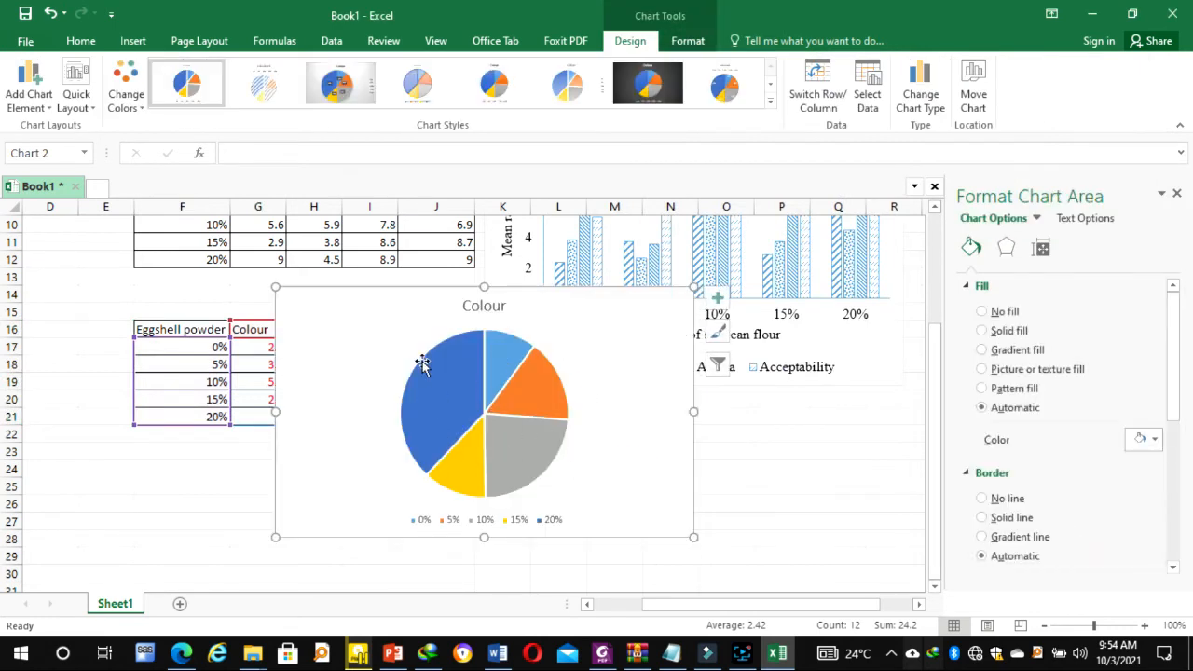
Add data labels to the Colour pie chart and apply the chart style with bold title and white value-and-percentage labels inside the slices
{"action": "left_click", "coordinate": [472, 377]}
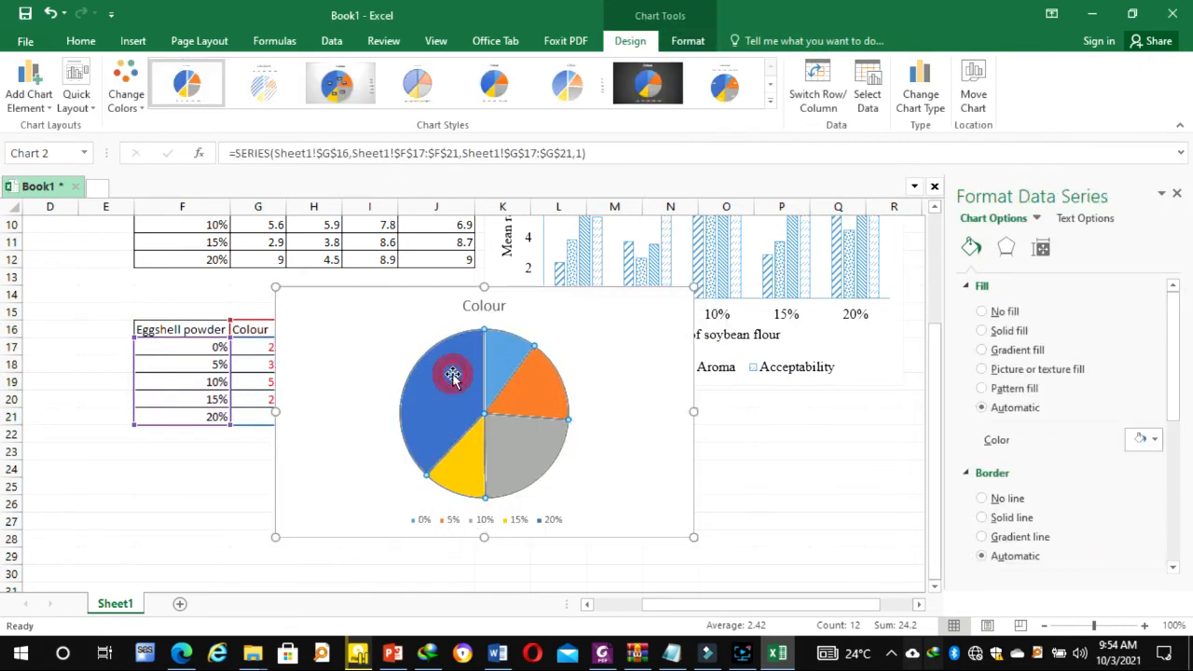
{"action": "left_click", "coordinate": [678, 311]}
{"action": "left_click", "coordinate": [714, 314]}
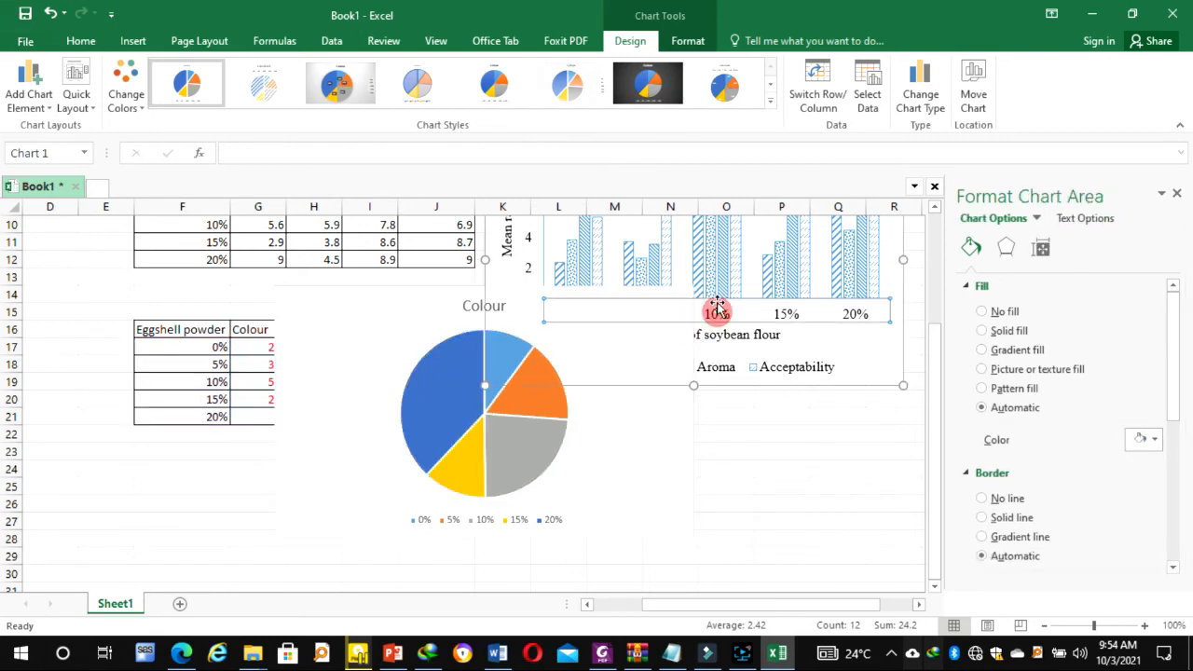
{"action": "left_click", "coordinate": [624, 501]}
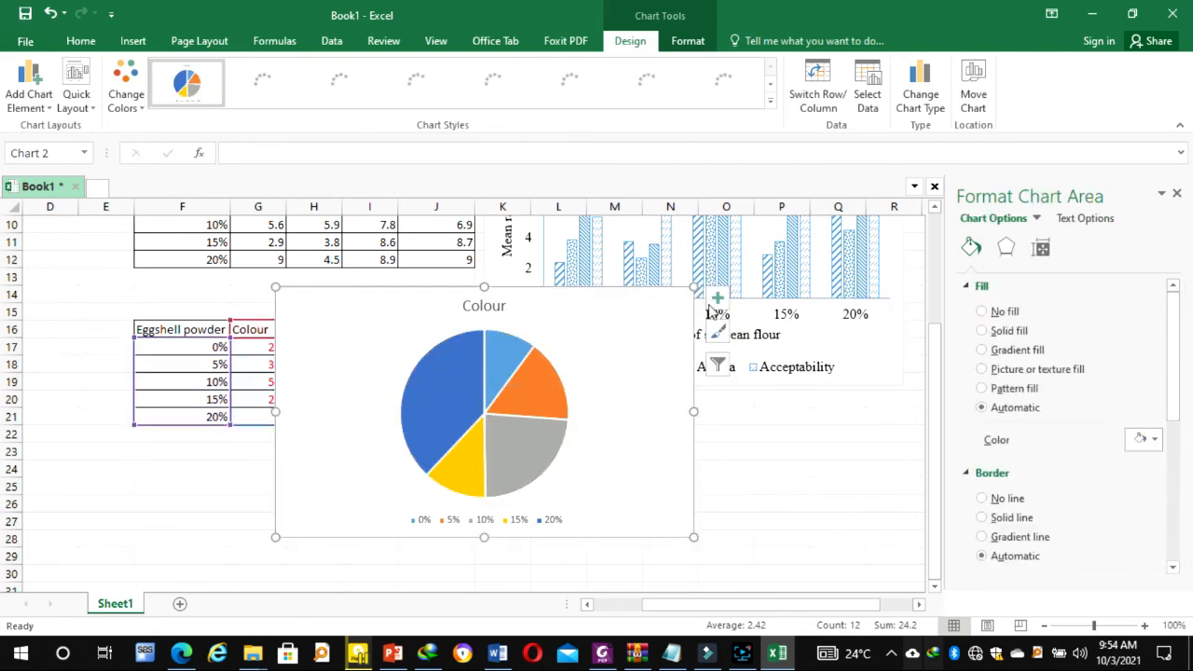
{"action": "left_click", "coordinate": [717, 299]}
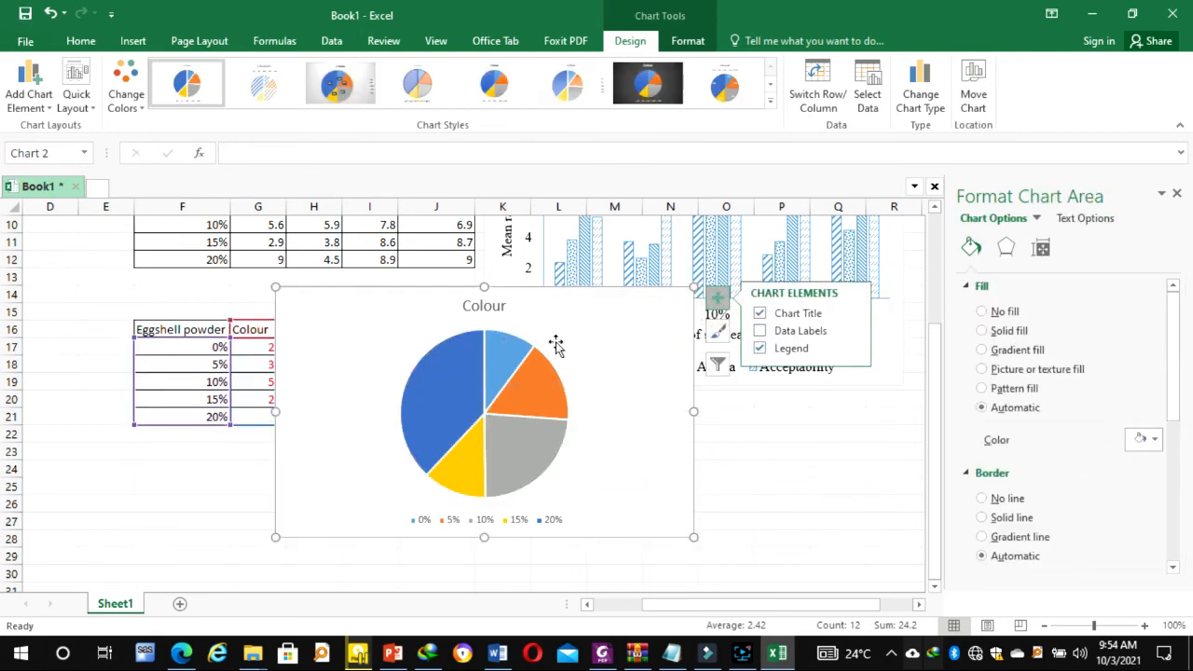
{"action": "left_click", "coordinate": [758, 332]}
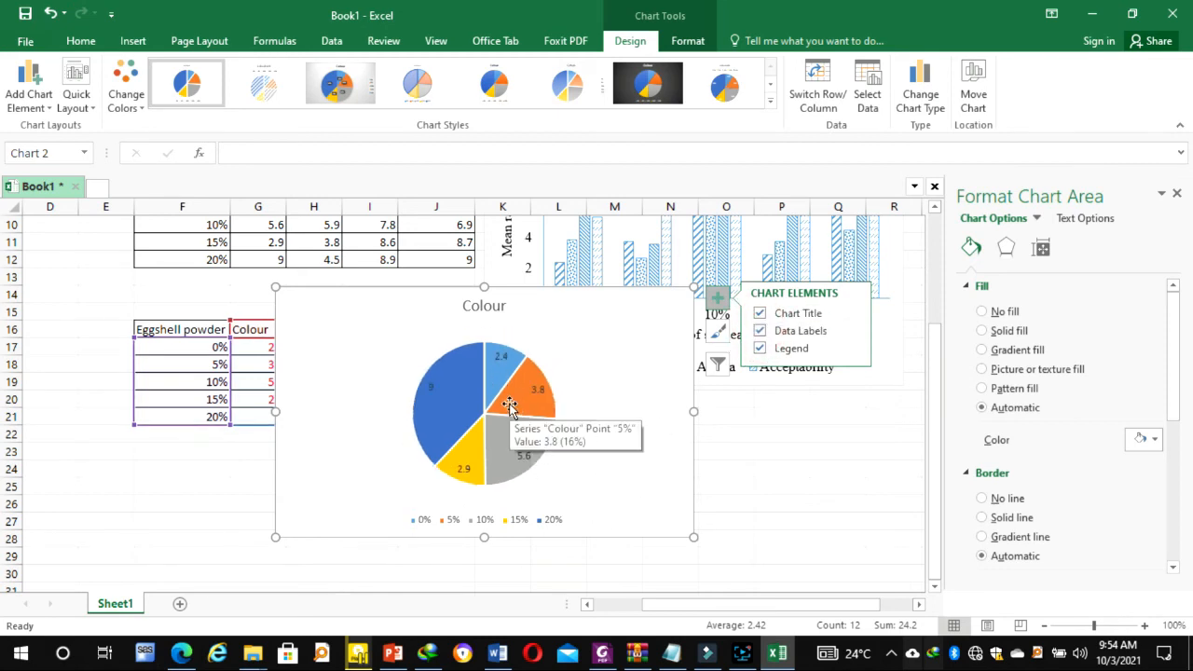
{"action": "left_click", "coordinate": [770, 101]}
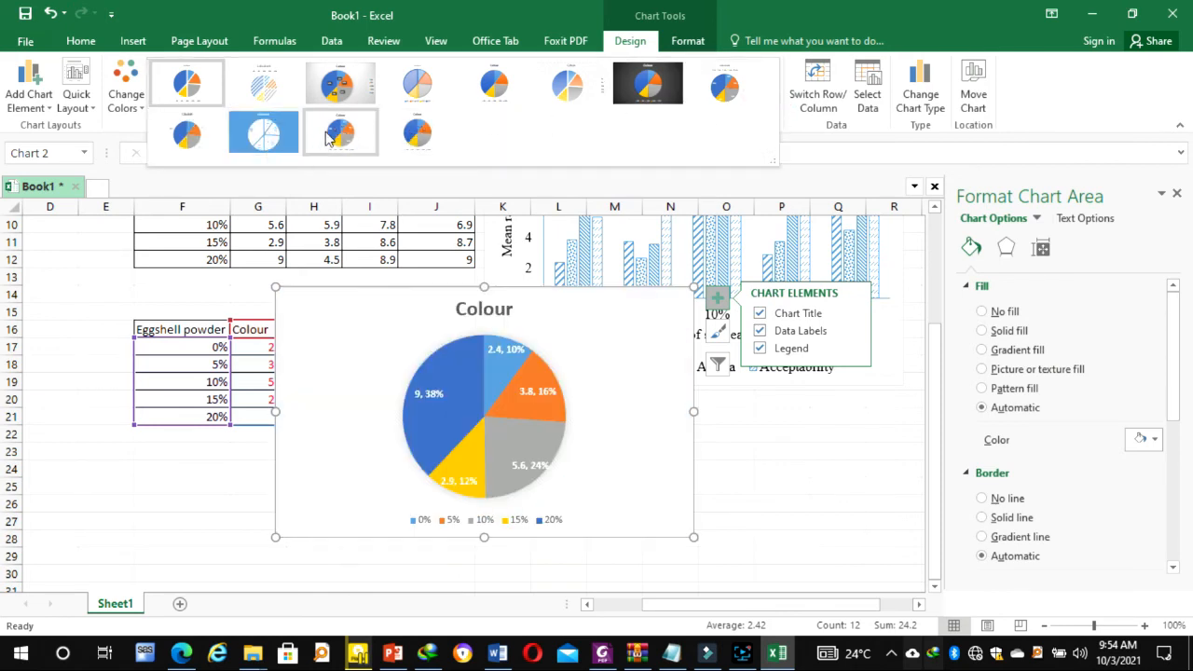
{"action": "left_click", "coordinate": [326, 134]}
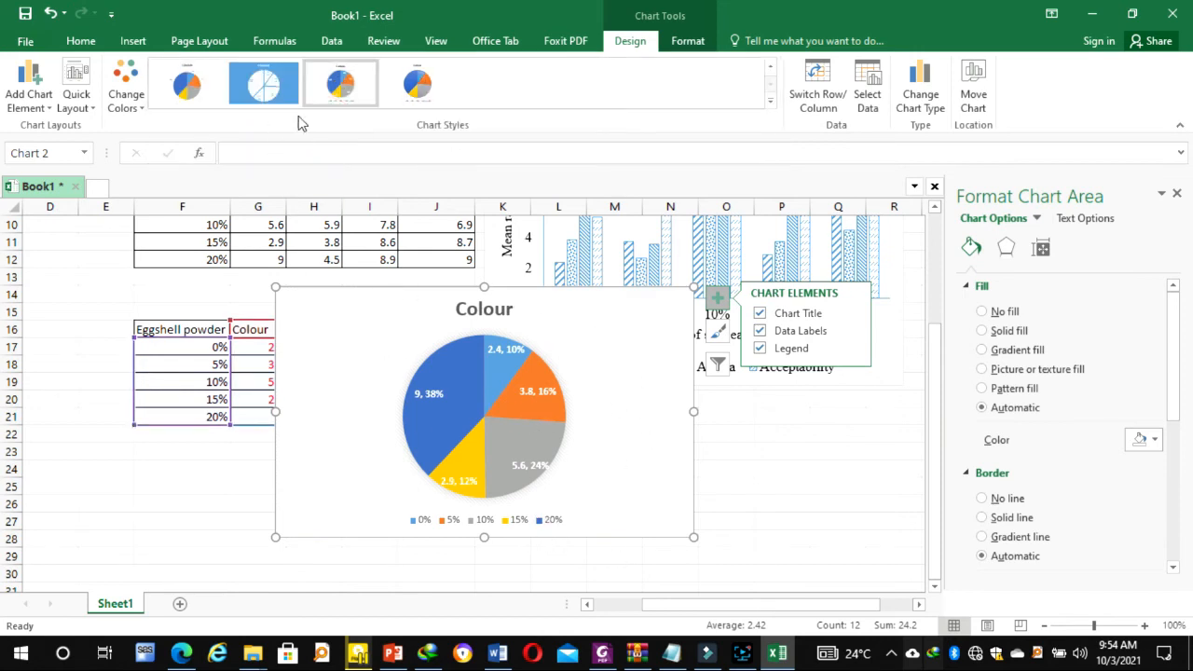
Shift the pie within its chart area and pull all its slices far apart from the centre
{"action": "left_click", "coordinate": [519, 442]}
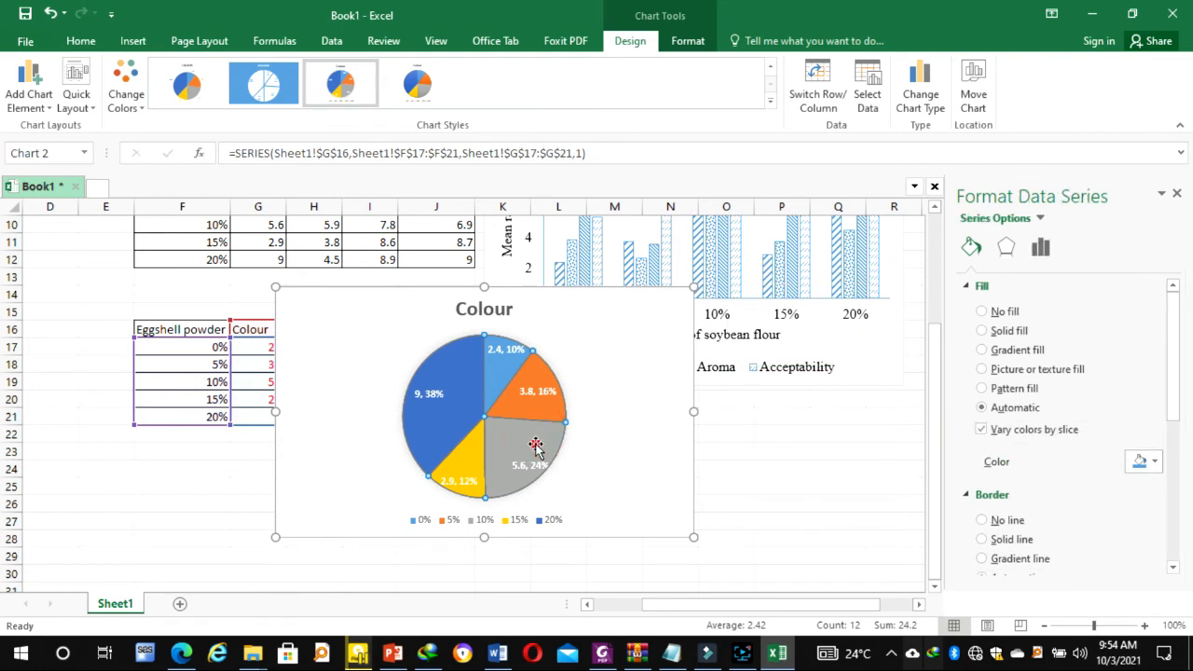
{"action": "left_click_drag", "start_coordinate": [523, 445], "coordinate": [559, 463]}
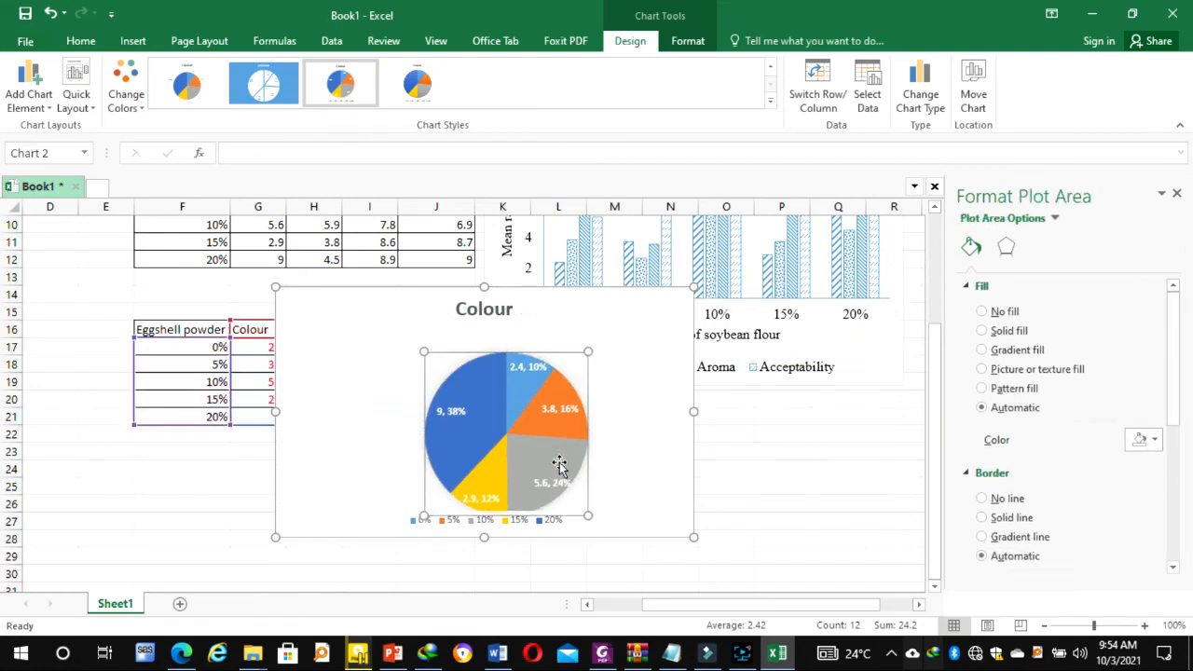
{"action": "left_click_drag", "start_coordinate": [491, 382], "coordinate": [420, 354]}
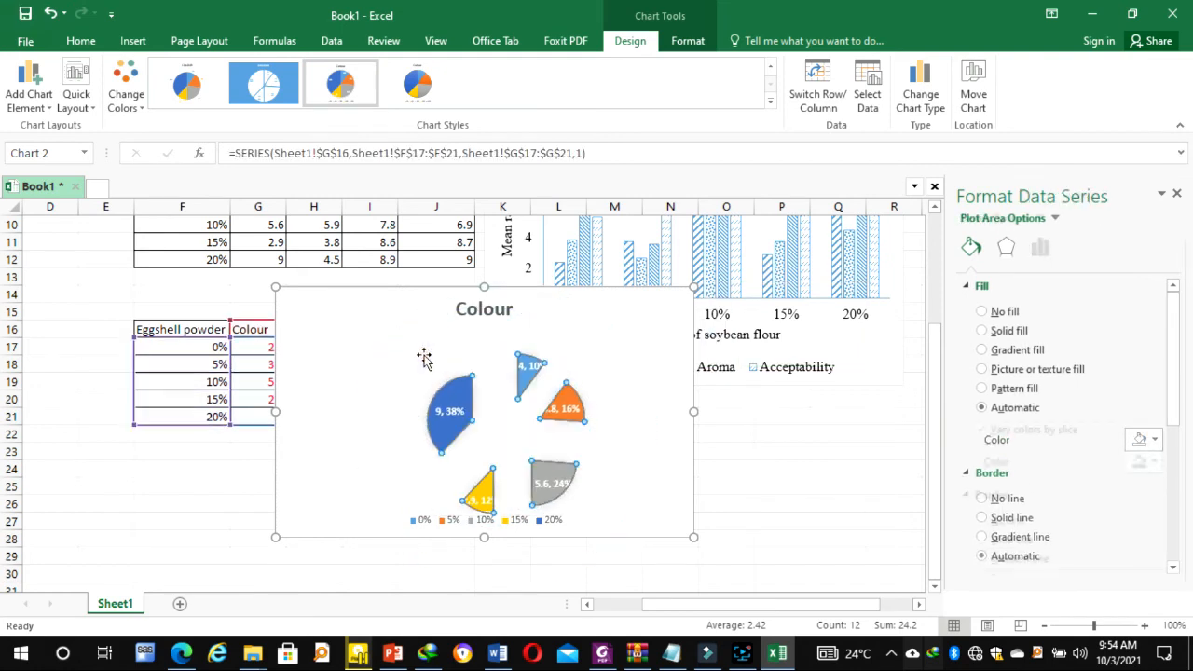
{"action": "left_click", "coordinate": [519, 401]}
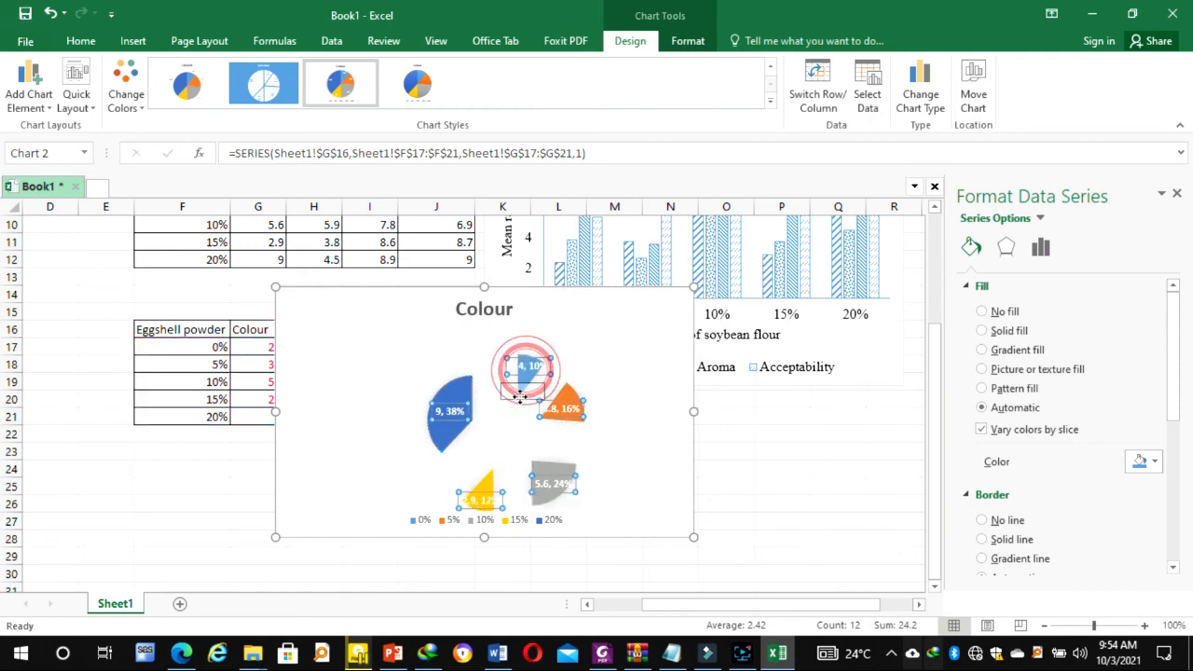
{"action": "left_click", "coordinate": [315, 459]}
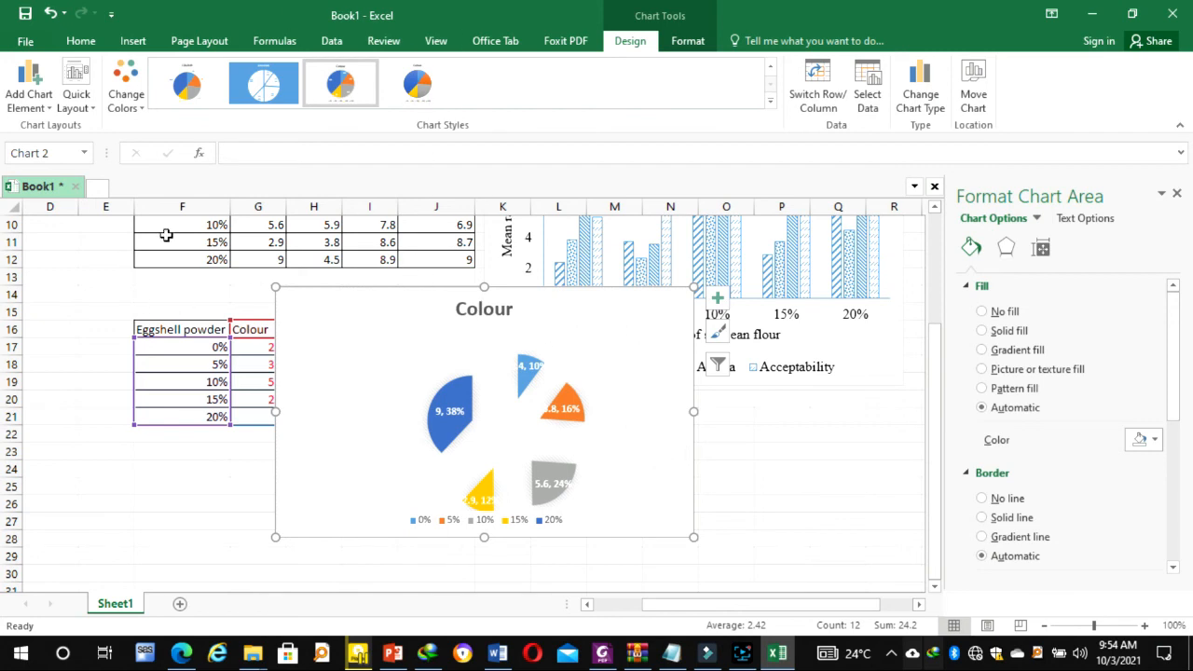
Apply the style that labels slices outside with category, value and percentage, and move the pie chart left over the eggshell powder table
{"action": "left_click", "coordinate": [672, 393]}
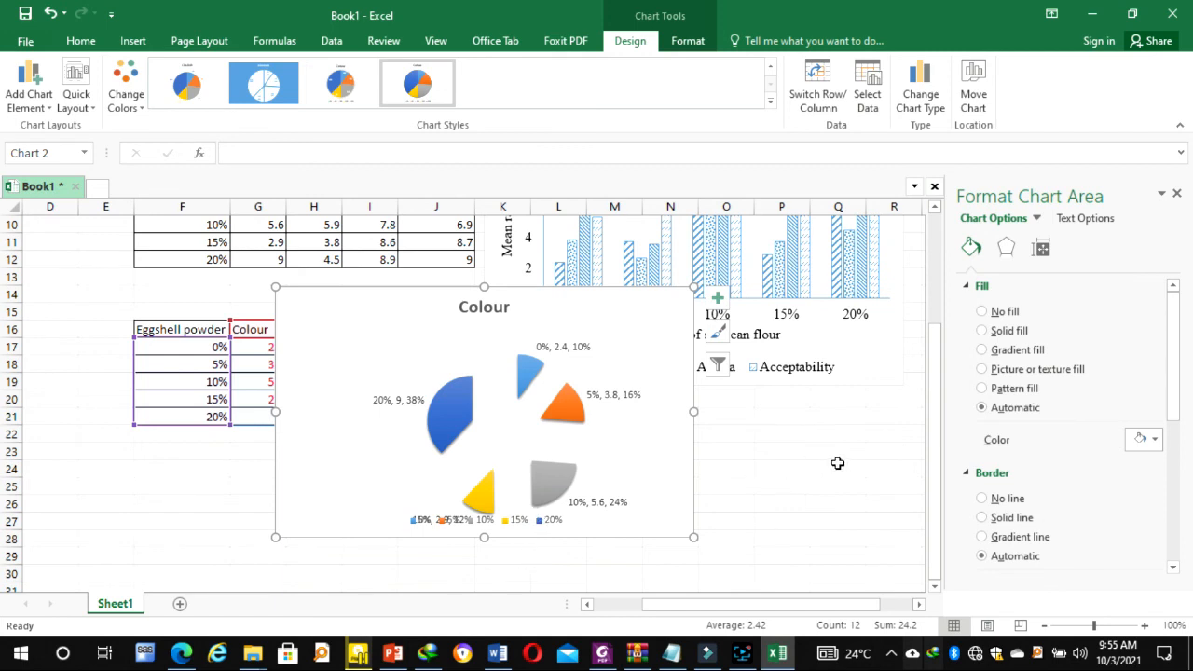
{"action": "left_click", "coordinate": [793, 469]}
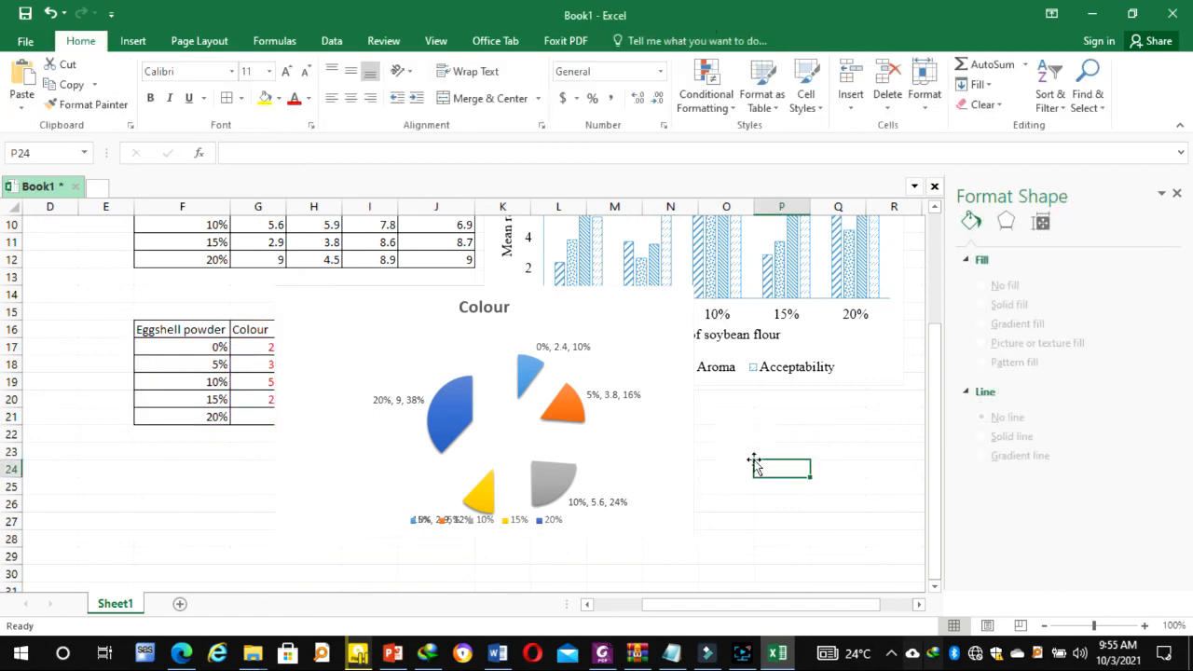
{"action": "left_click_drag", "start_coordinate": [385, 302], "coordinate": [314, 300]}
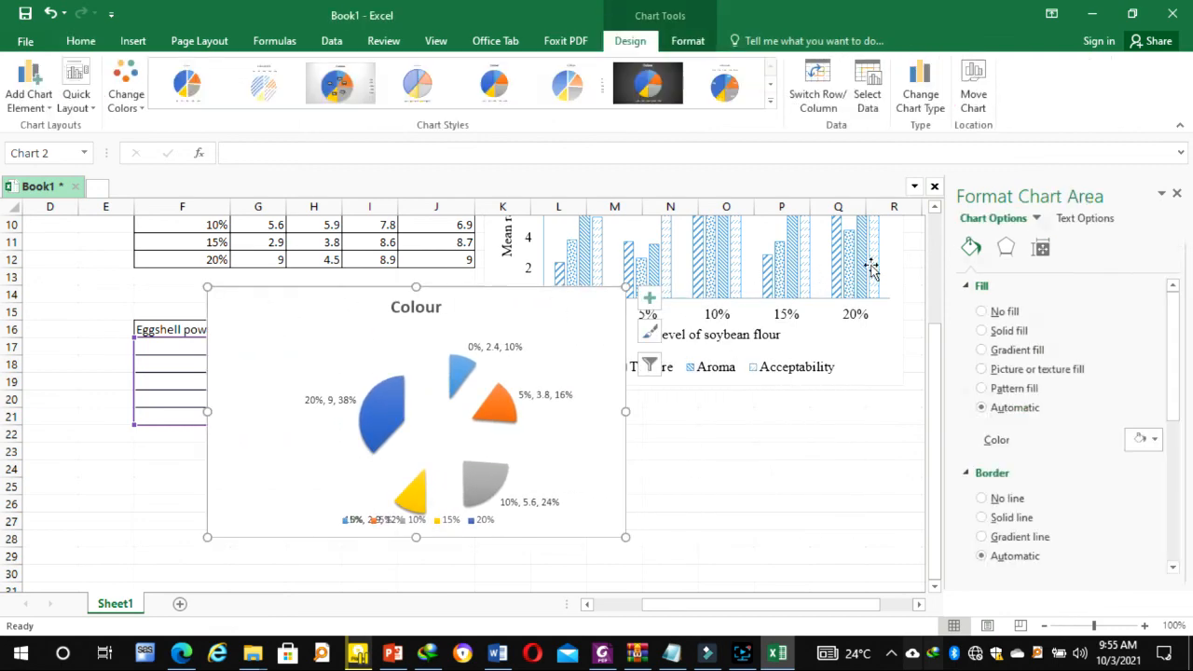
{"action": "scroll", "coordinate": [869, 369], "scroll_direction": "up", "scroll_amount": 1}
{"action": "scroll", "coordinate": [868, 370], "scroll_direction": "up", "scroll_amount": 2}
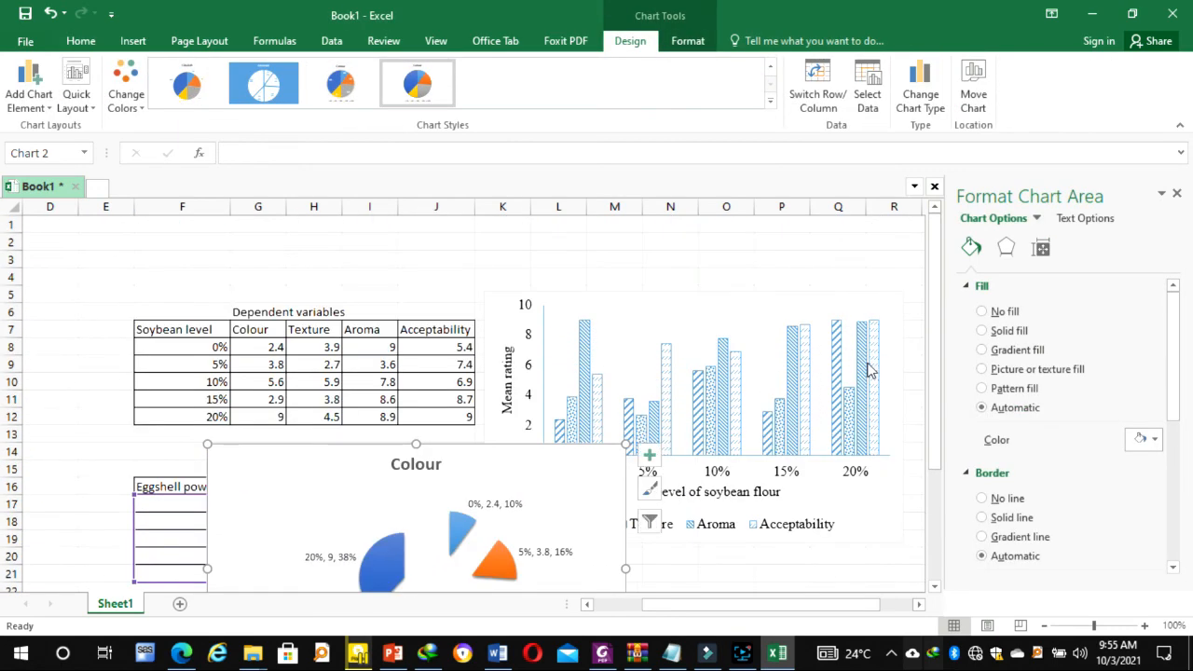
{"action": "scroll", "coordinate": [868, 370], "scroll_direction": "down", "scroll_amount": 1}
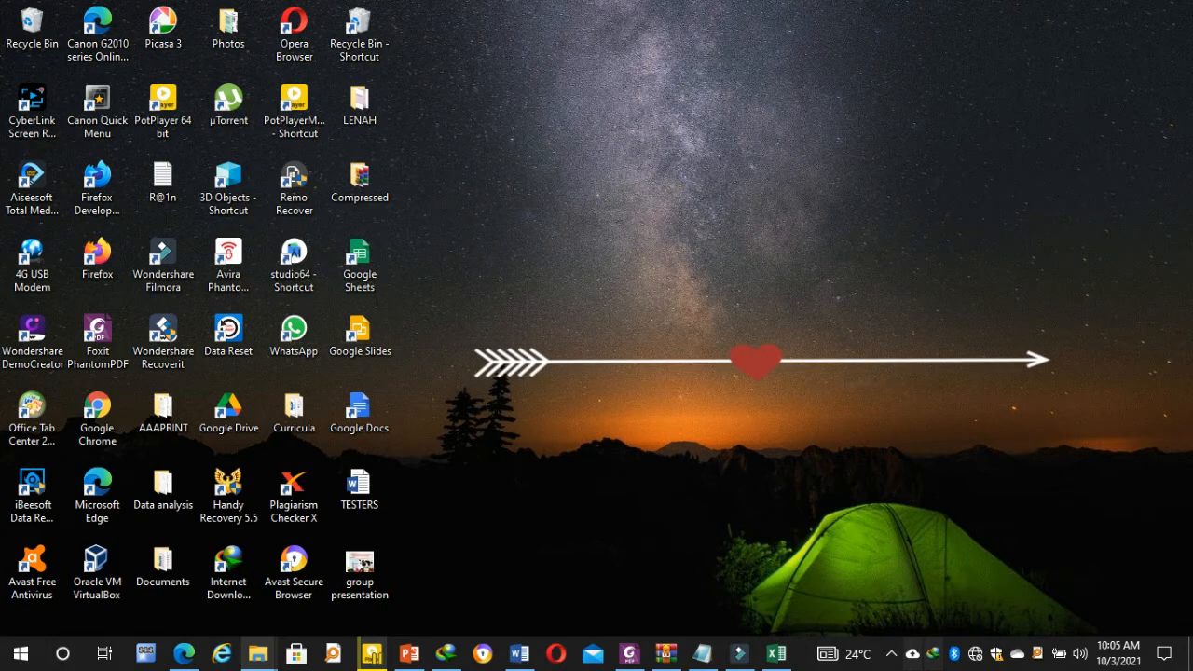